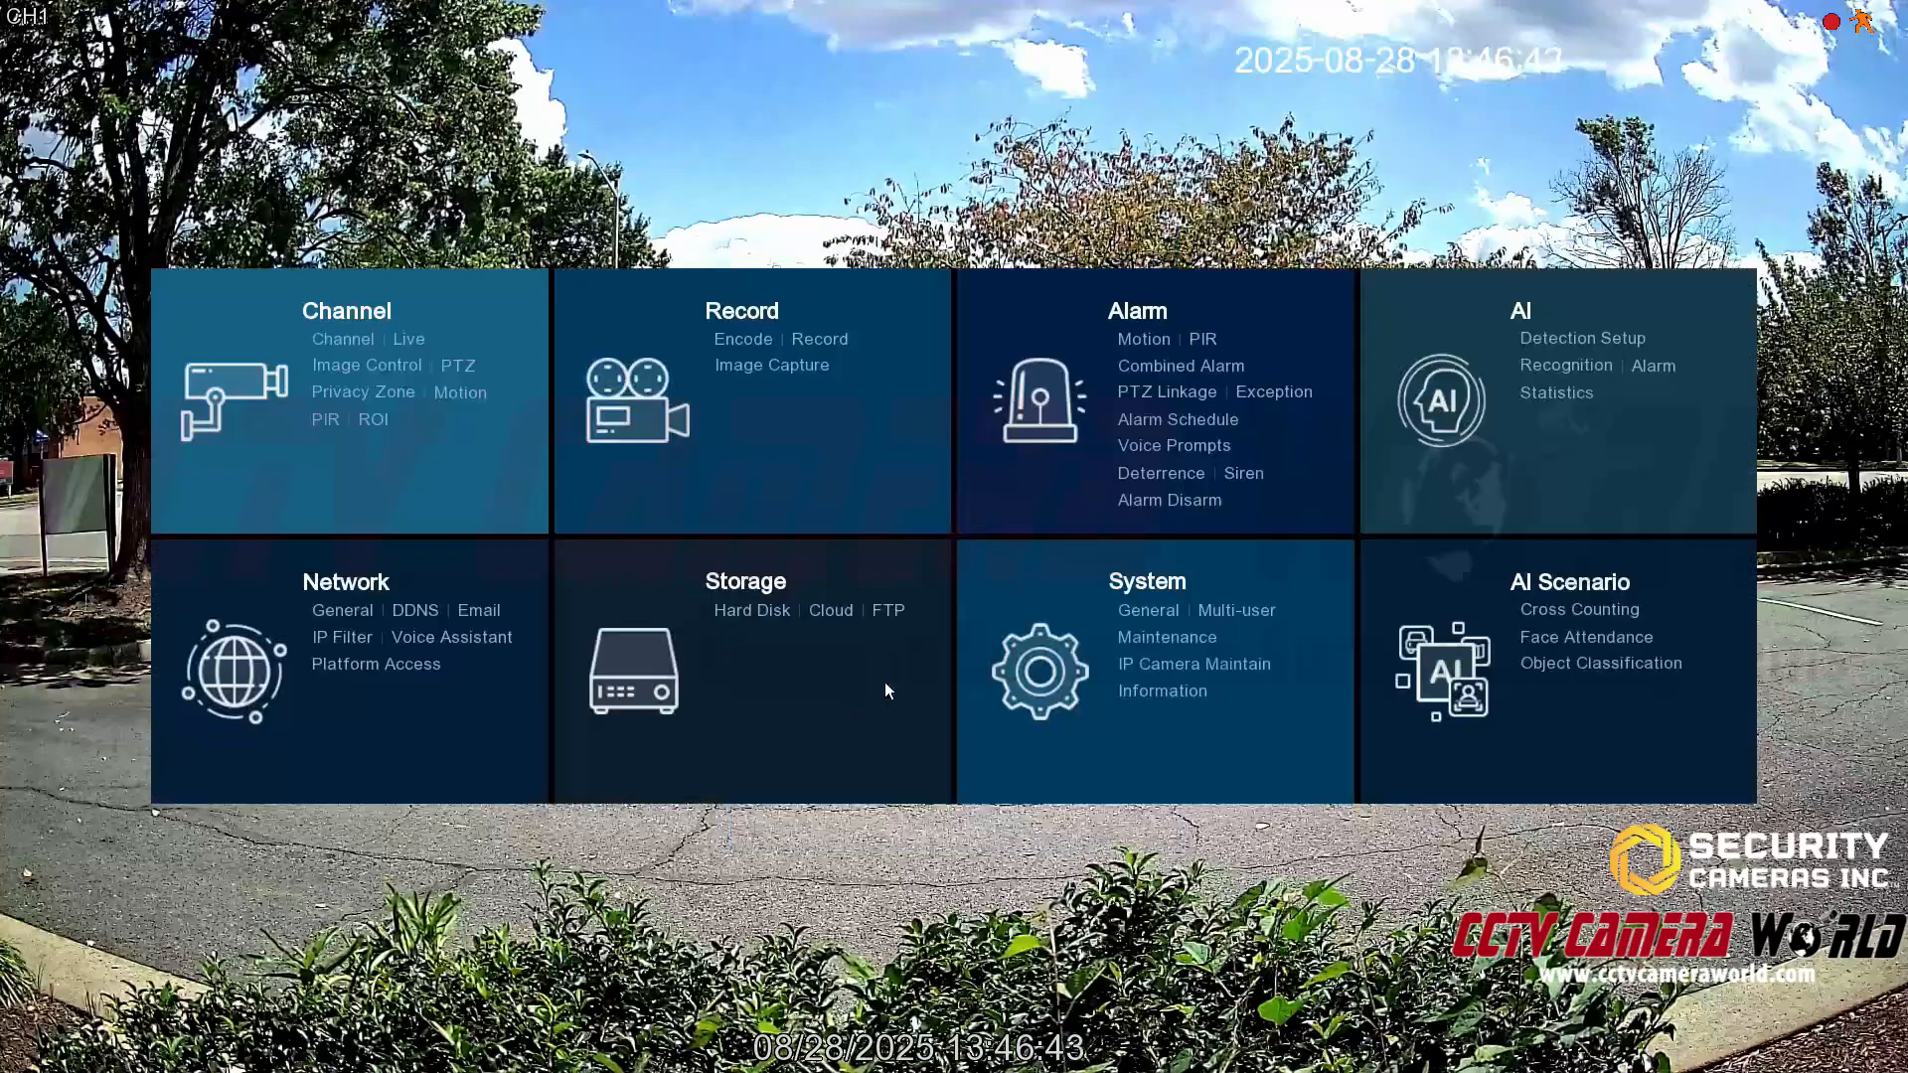
# Open the network email settings and review the email schedule before returning to the email configuration
pyautogui.click(479, 611)
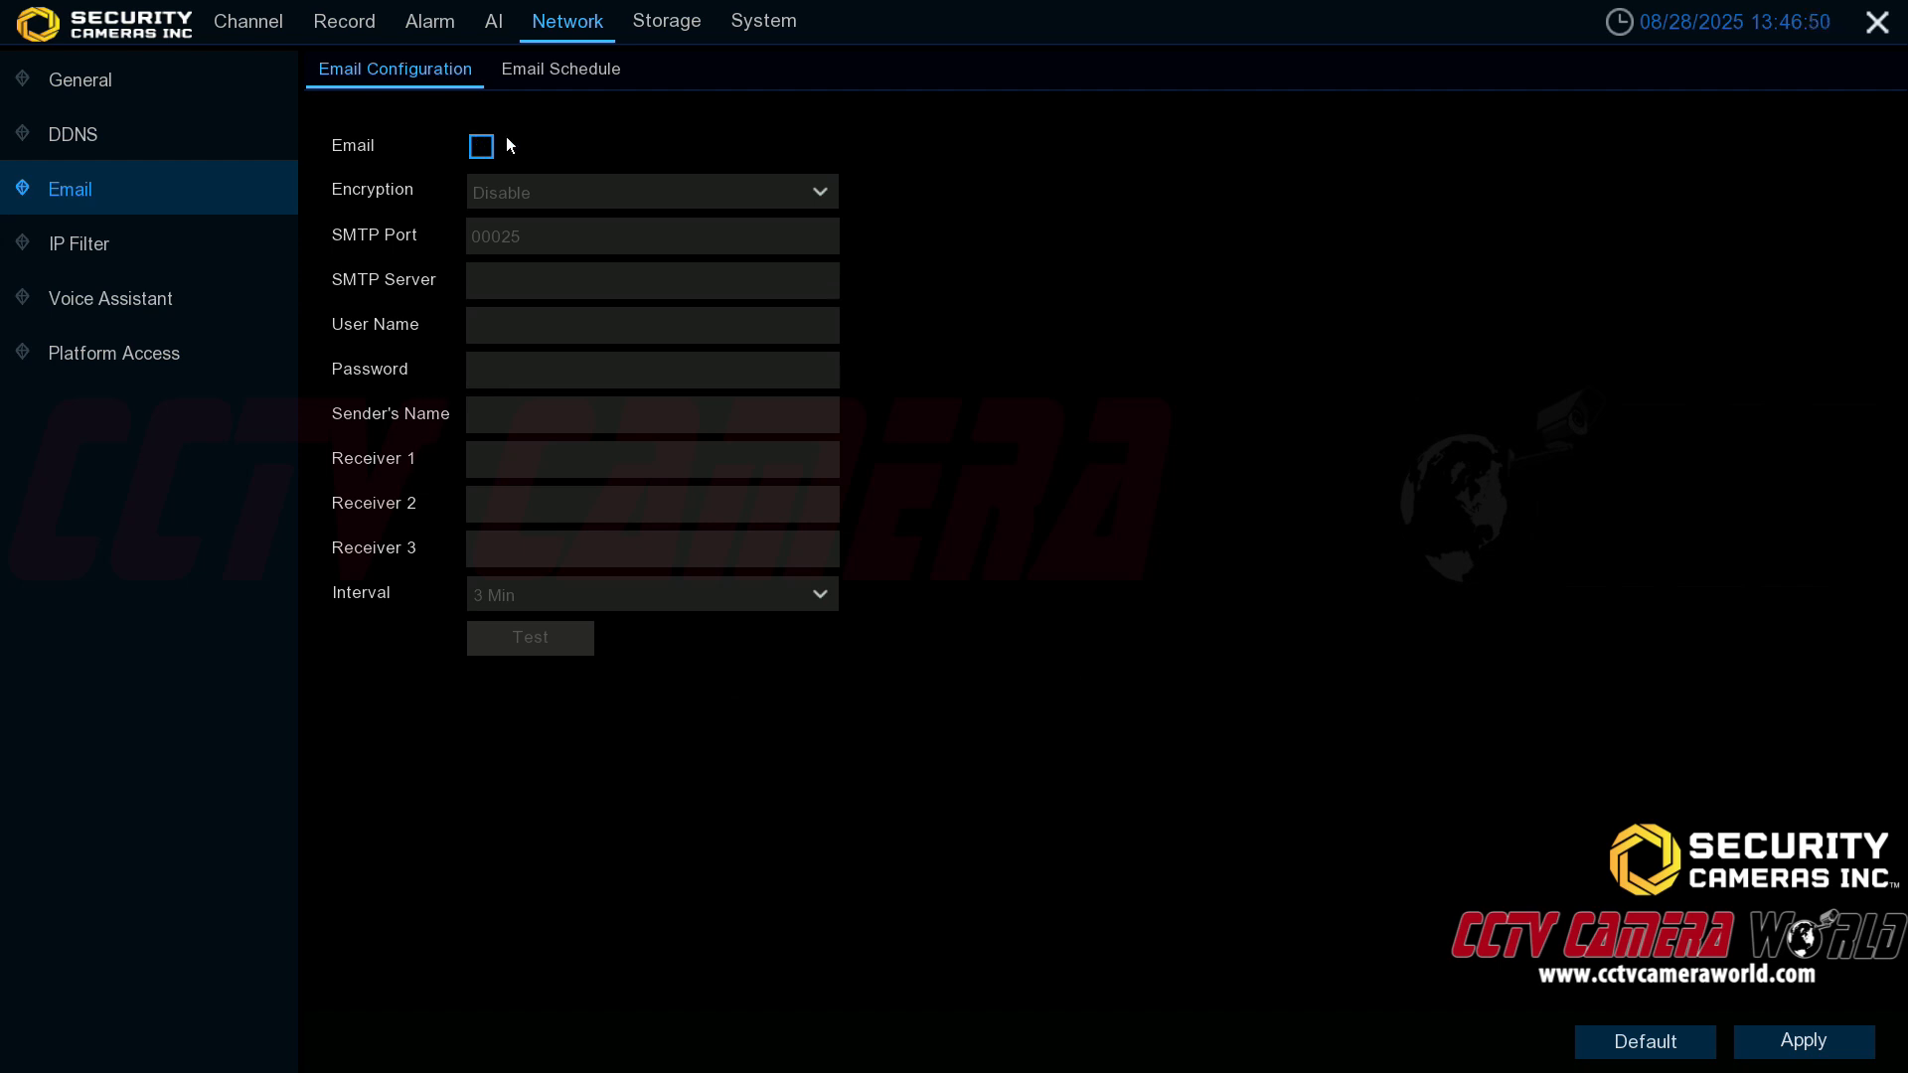
pyautogui.click(563, 84)
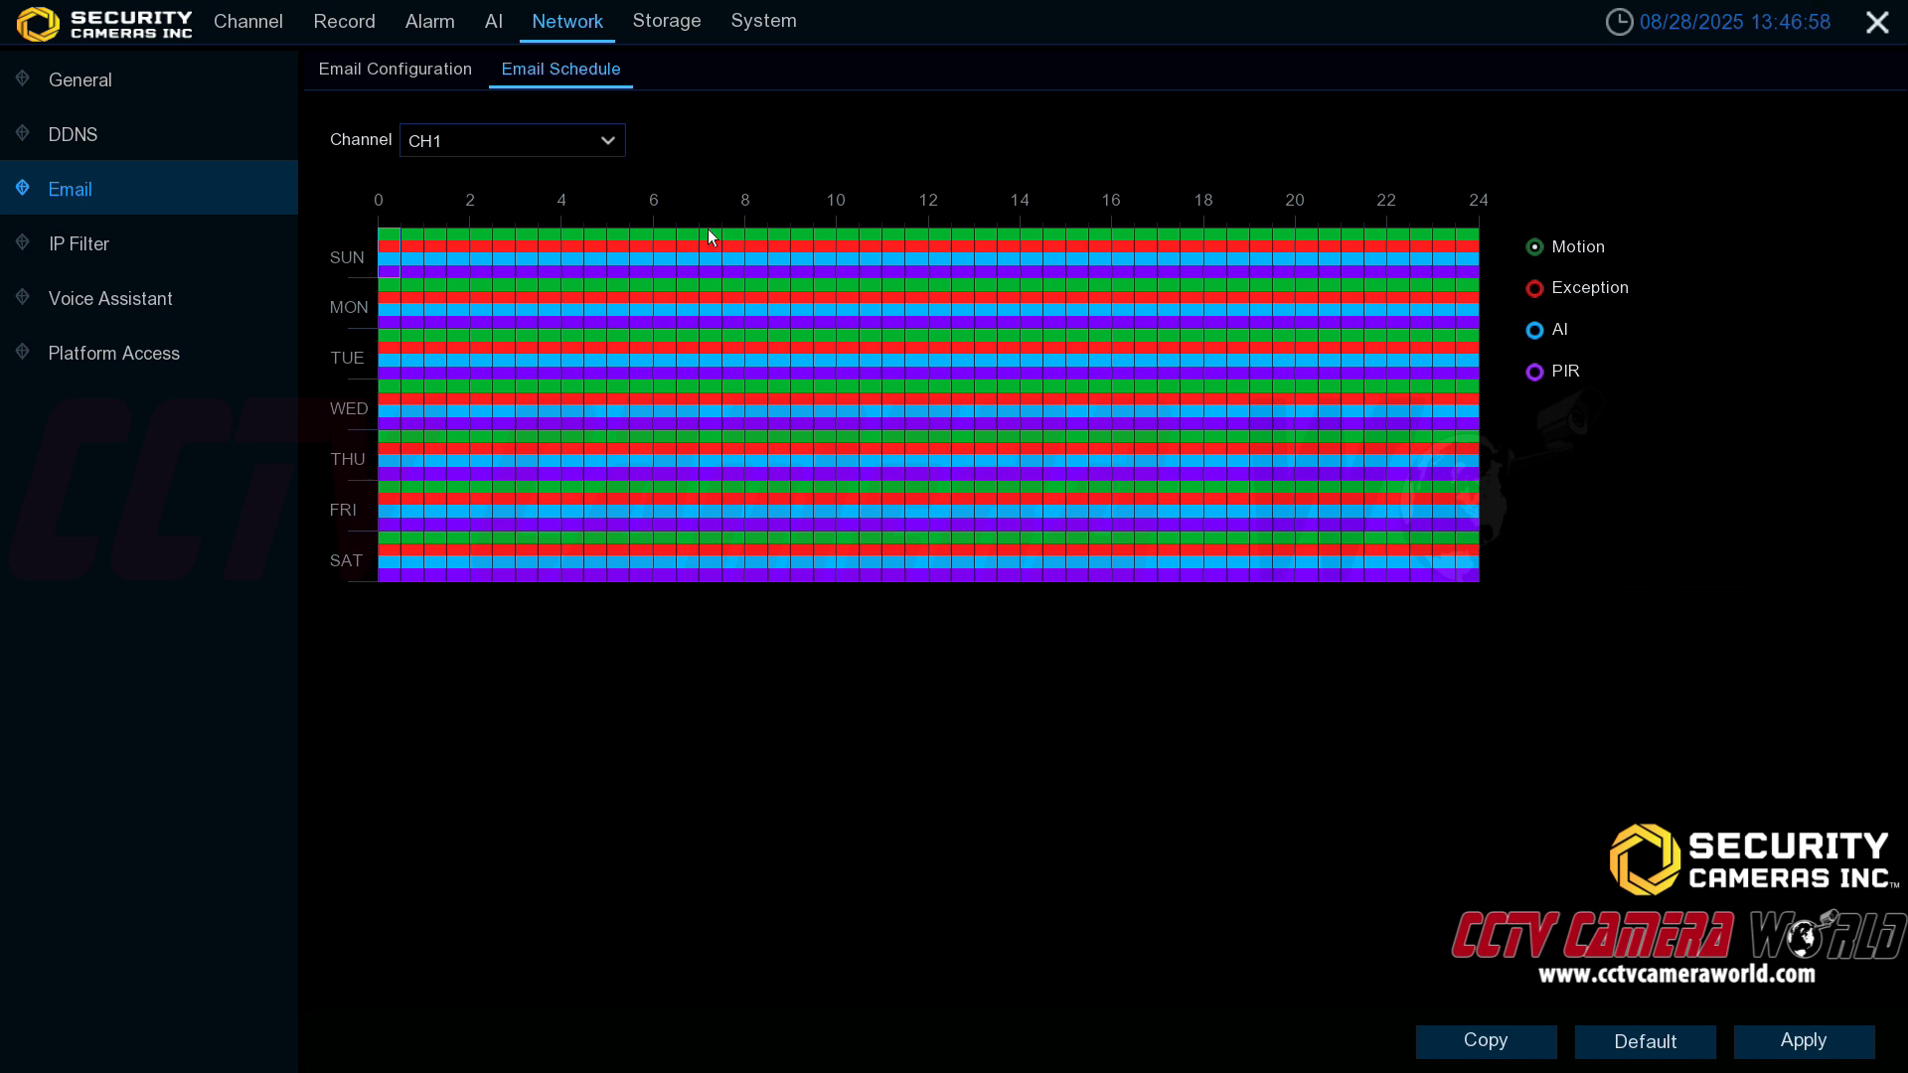
pyautogui.click(409, 71)
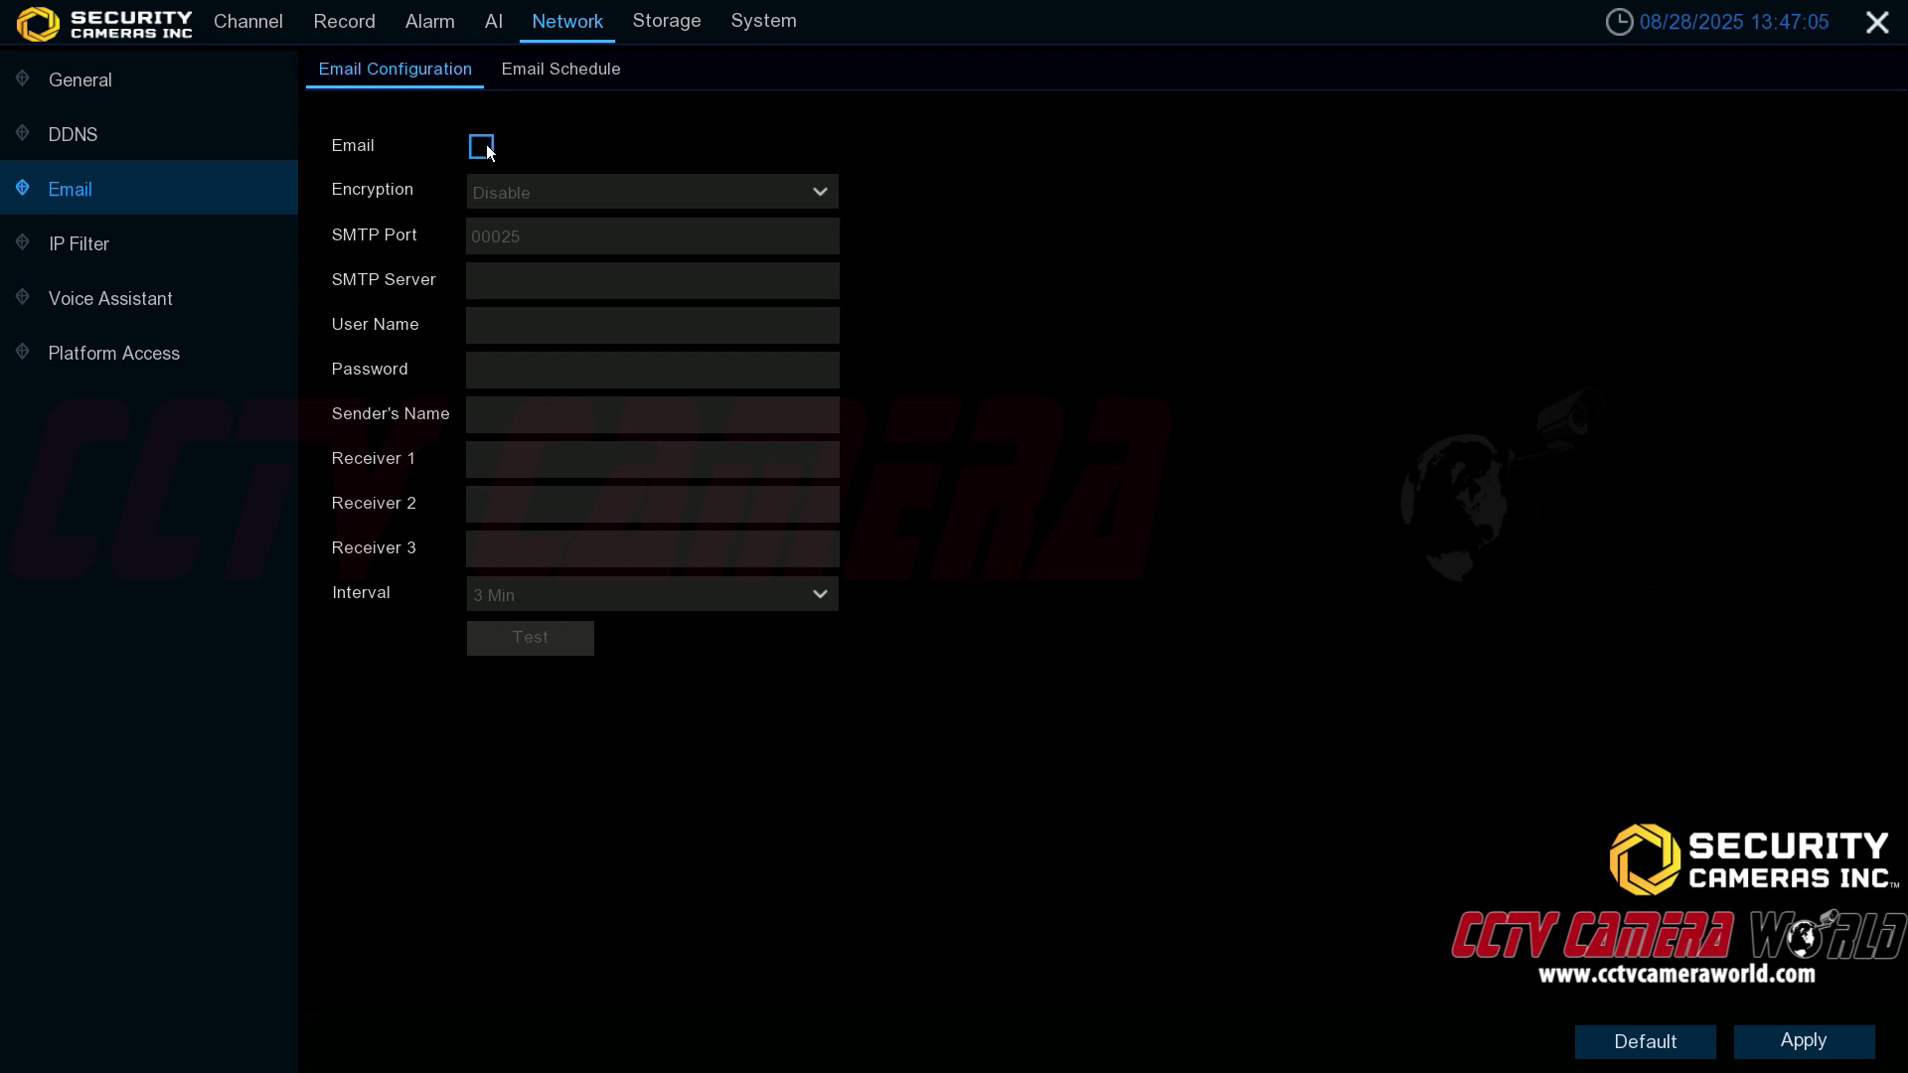
# Enable email notifications and set the encryption to TLS
pyautogui.click(482, 147)
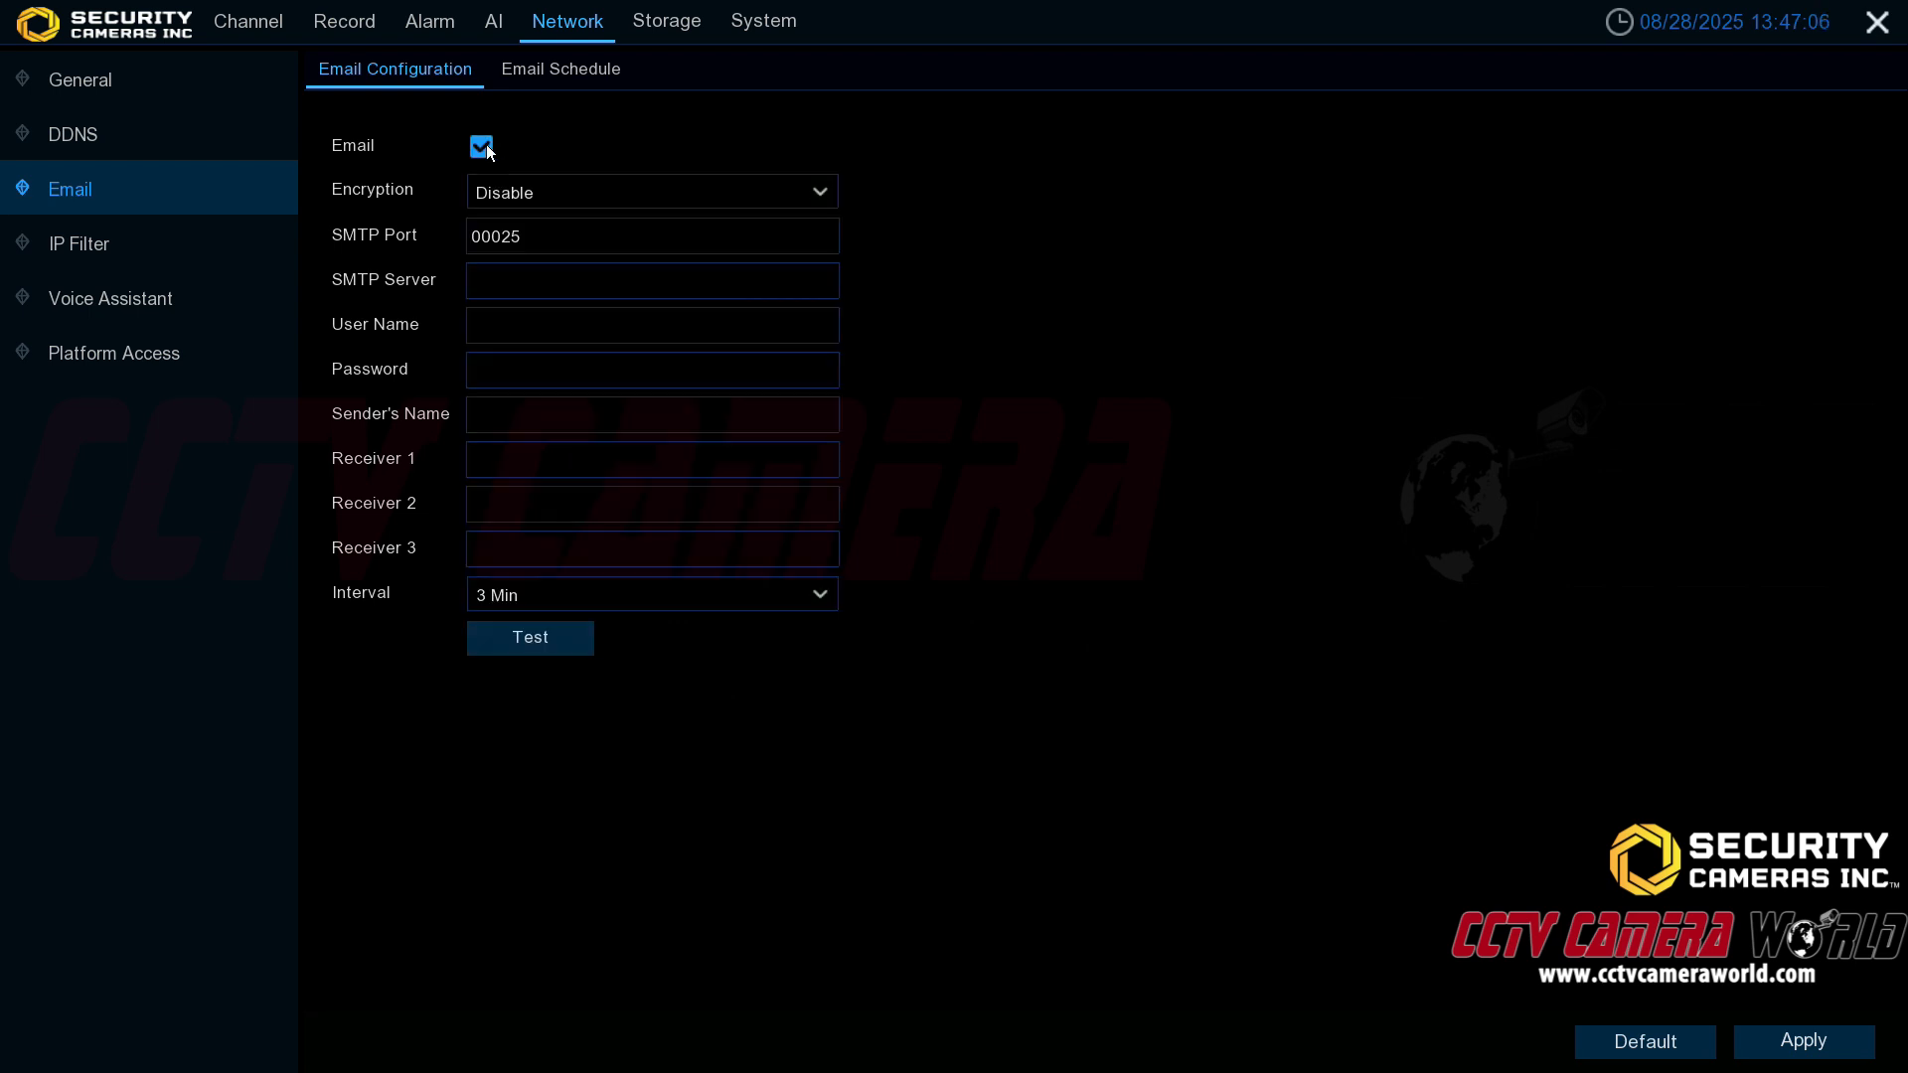
pyautogui.click(553, 186)
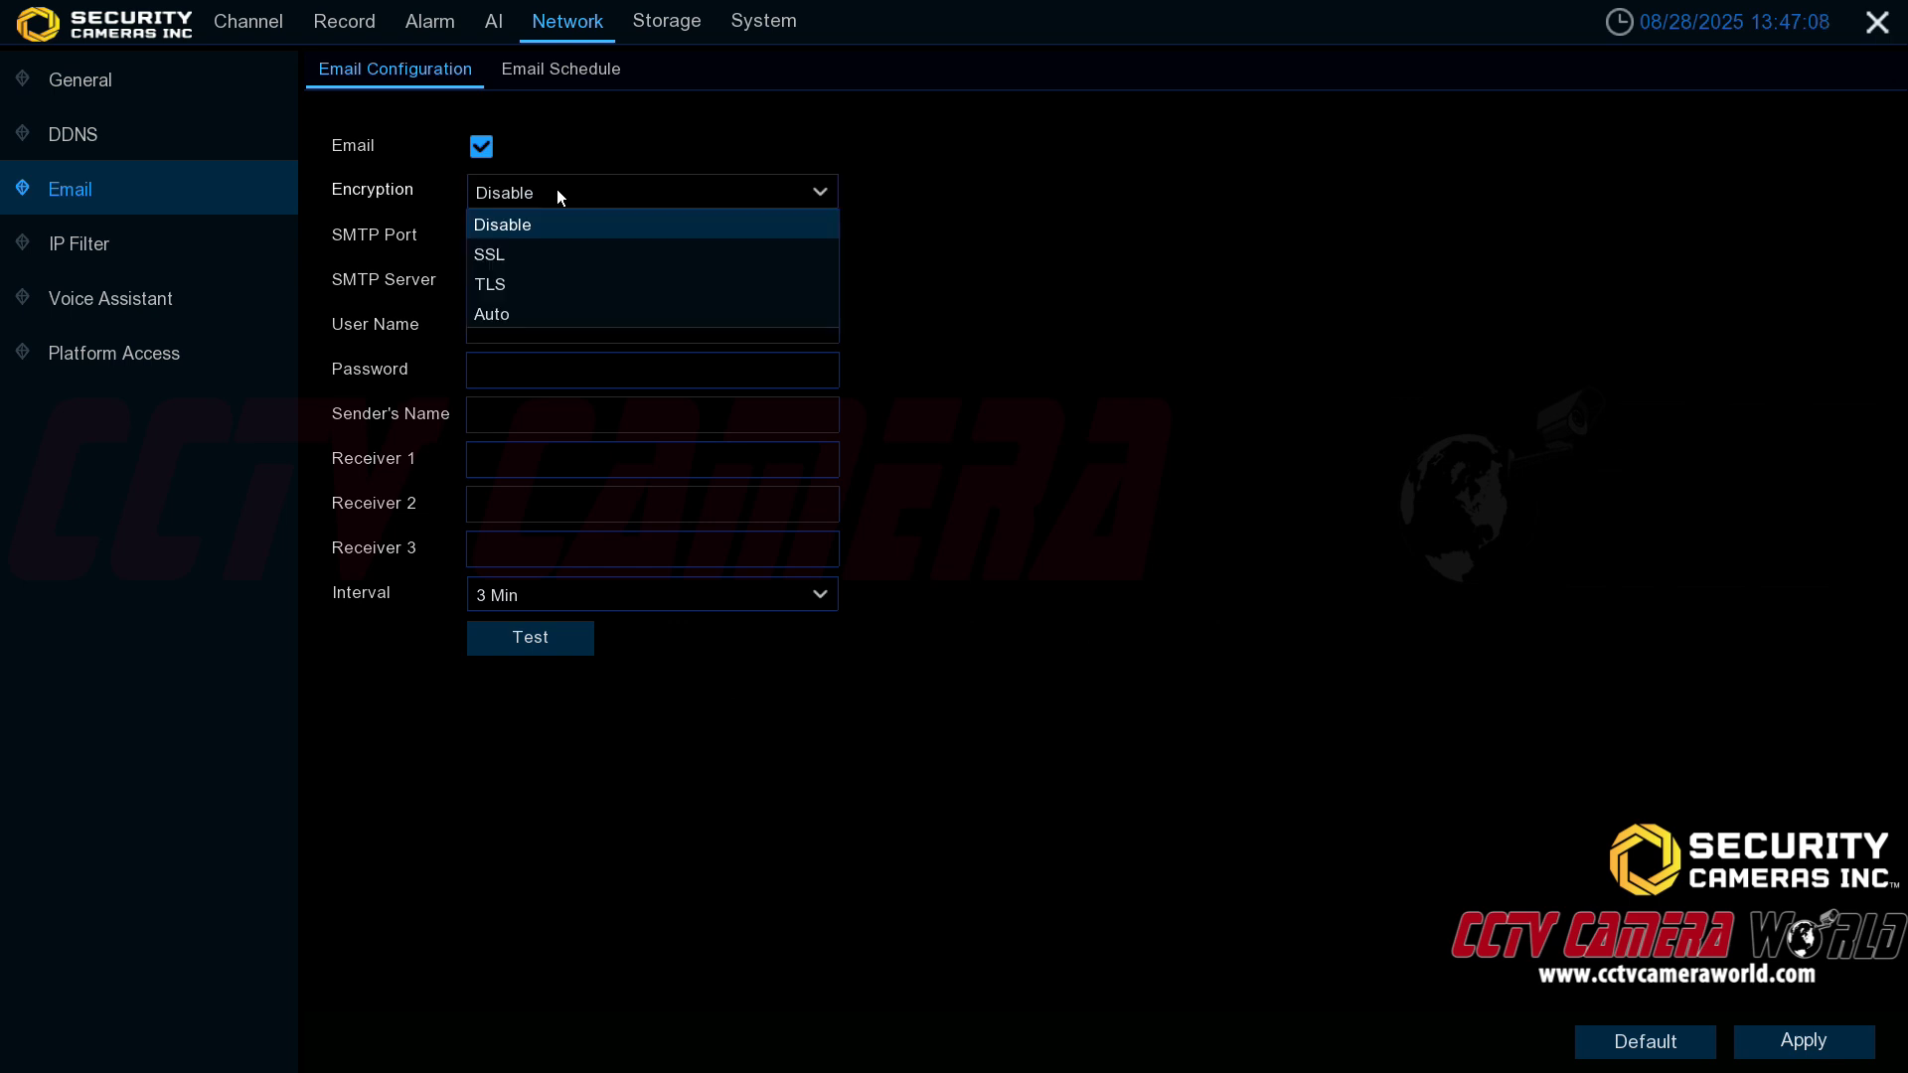
pyautogui.click(535, 289)
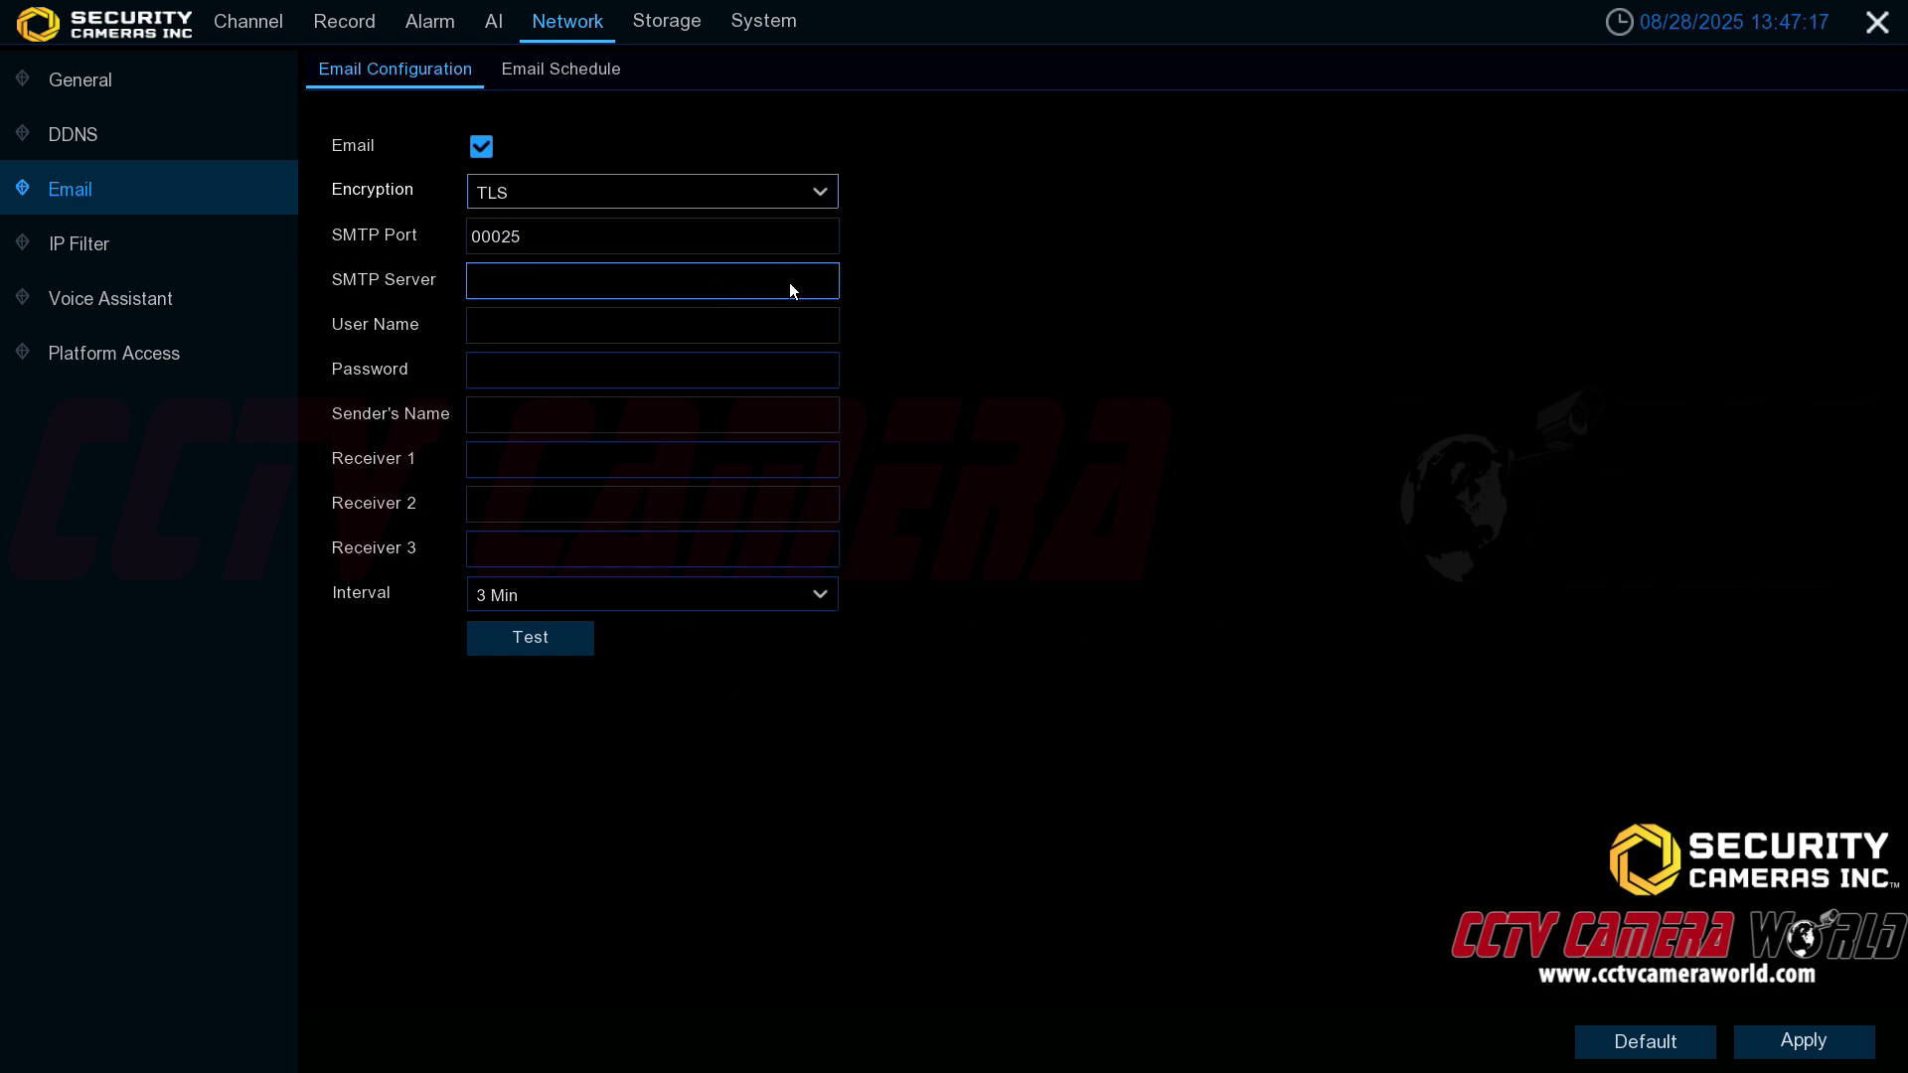
# Set the SMTP port to 587 in the email configuration
pyautogui.click(787, 232)
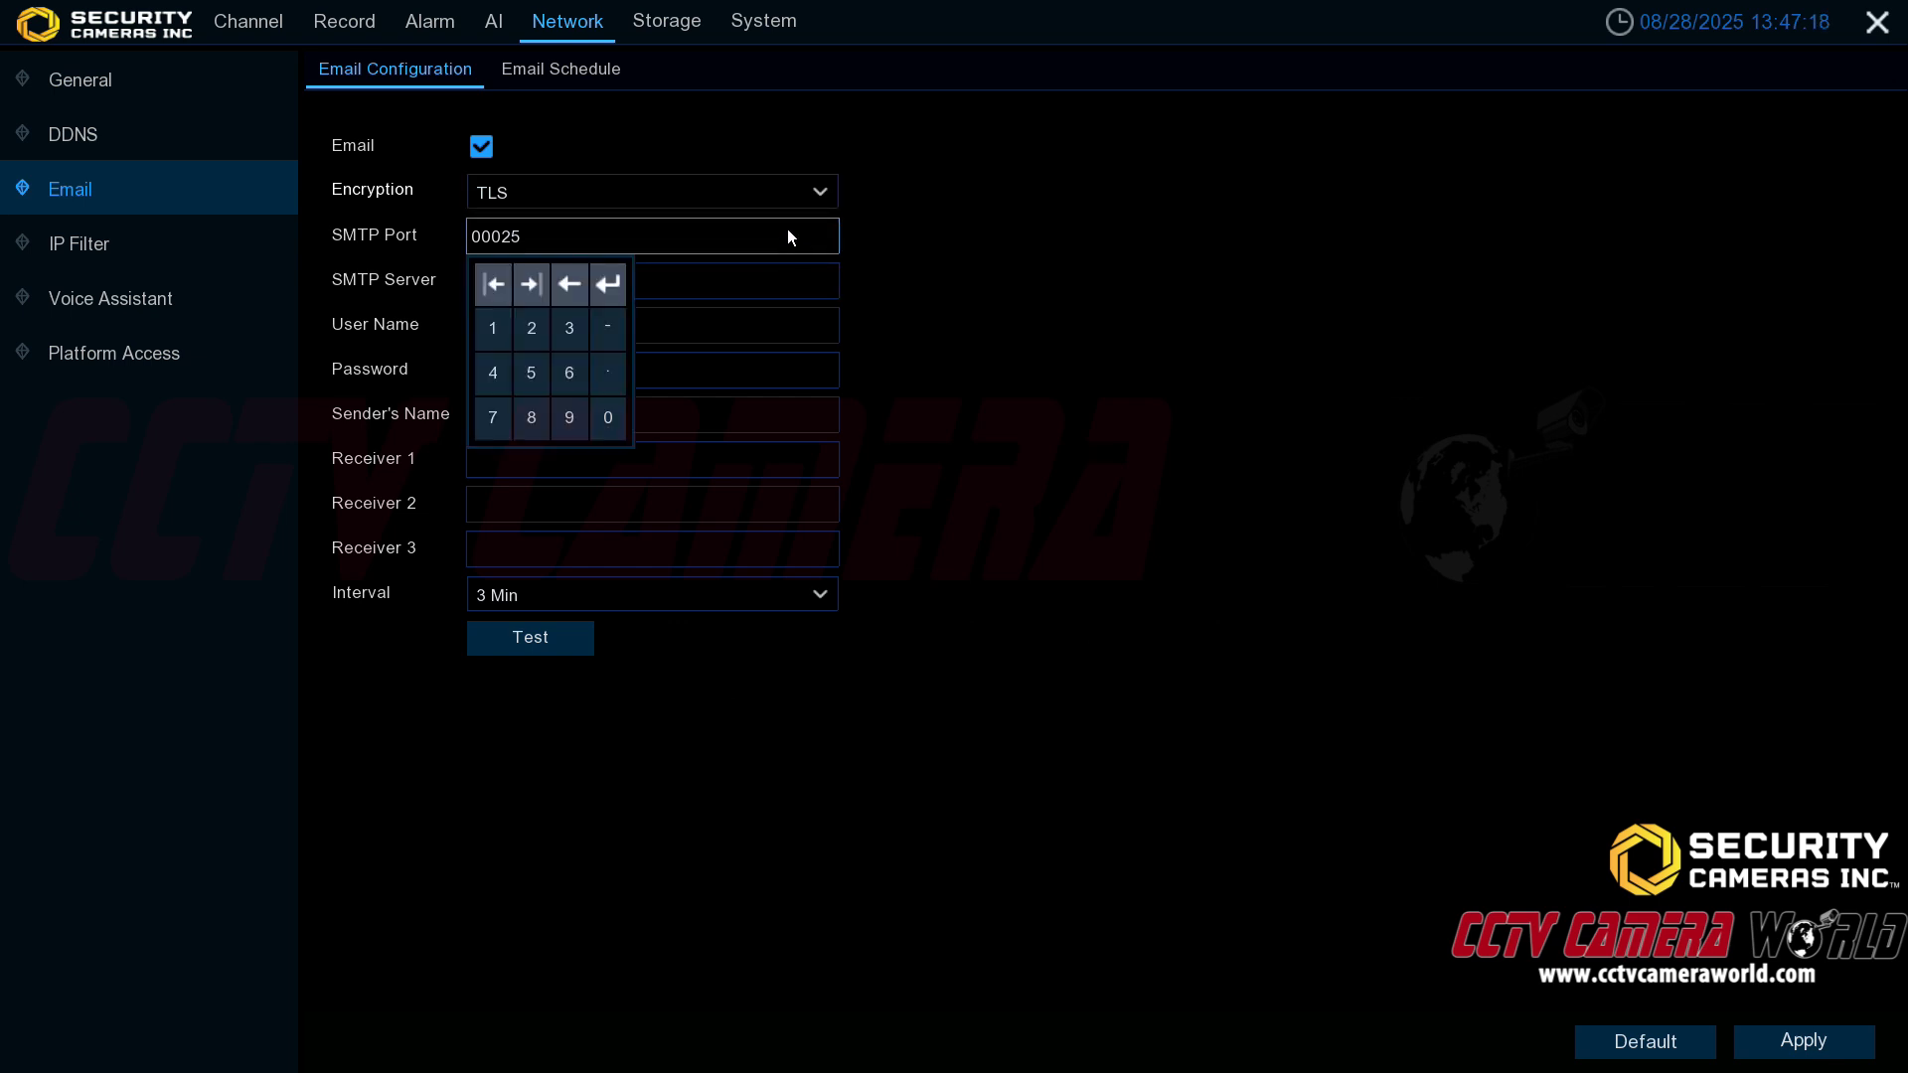
pyautogui.click(567, 283)
pyautogui.click(532, 372)
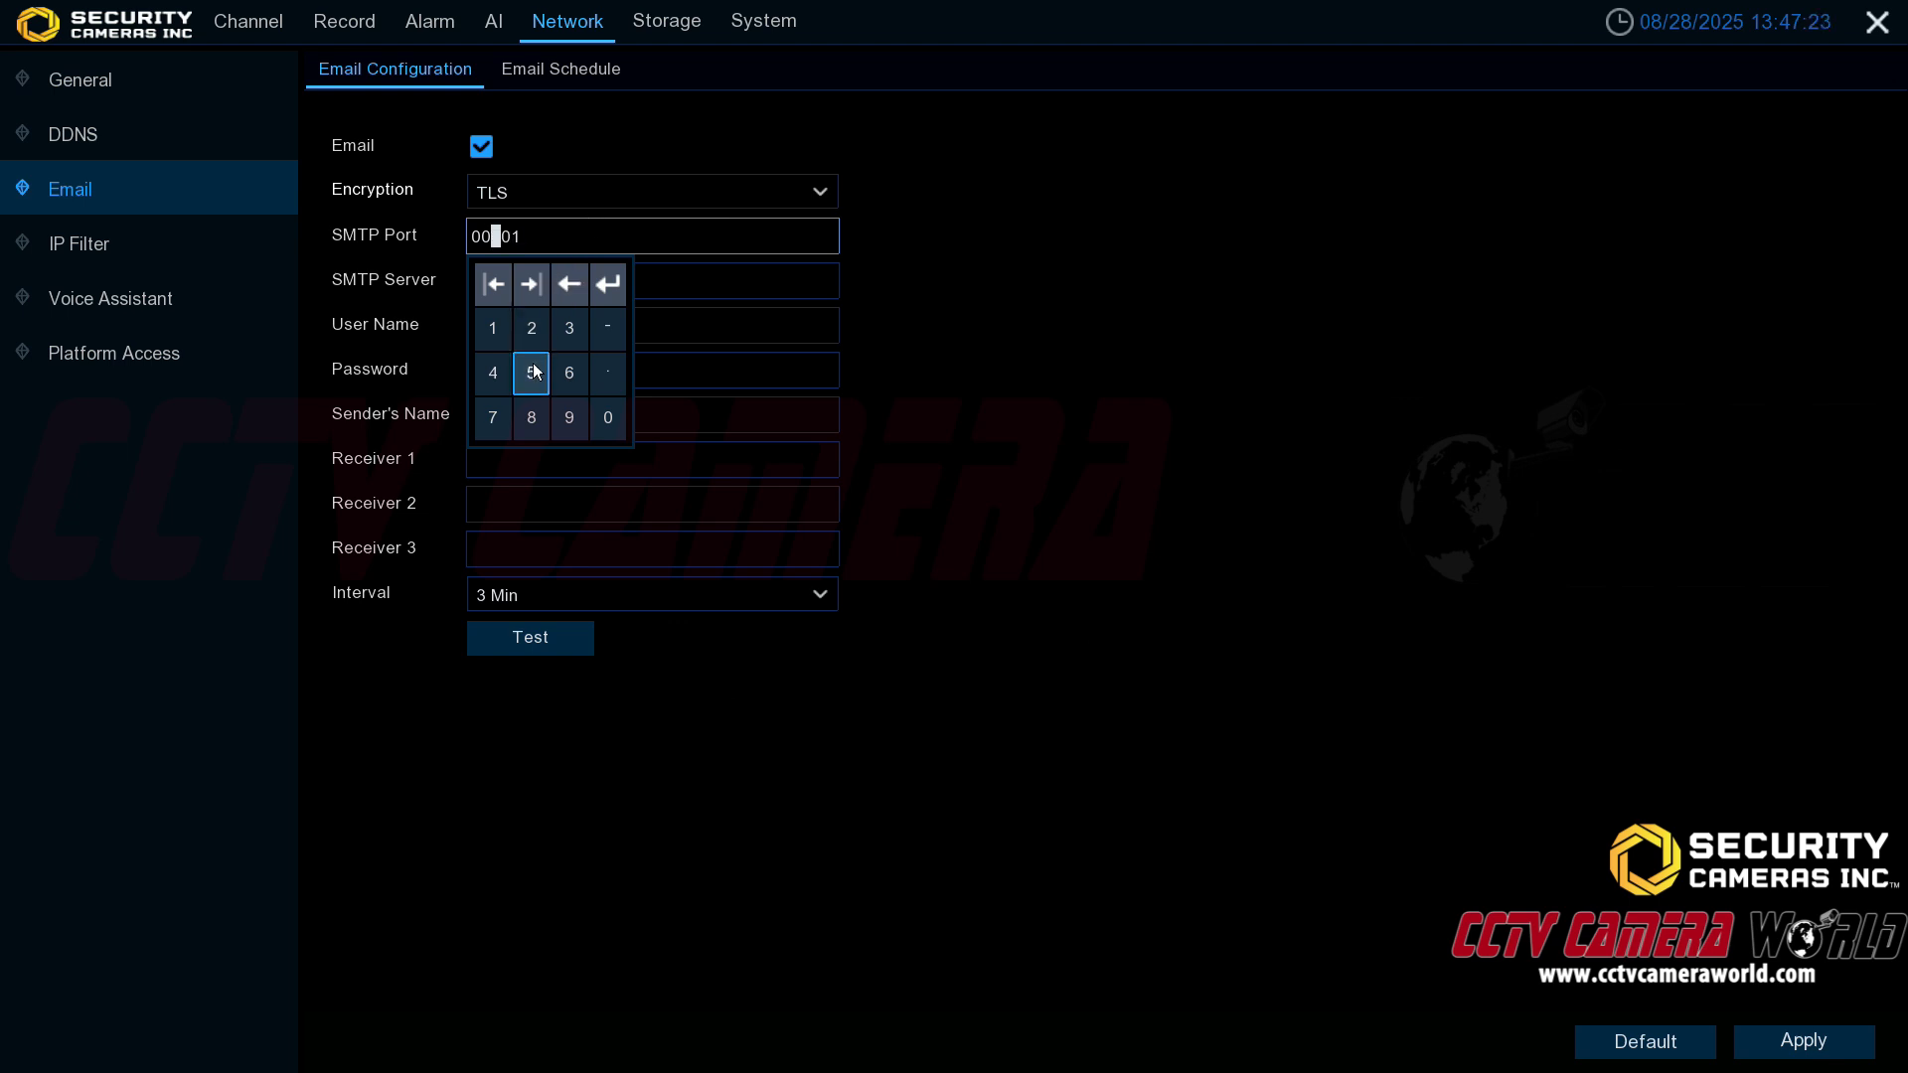
pyautogui.click(520, 426)
pyautogui.click(497, 425)
pyautogui.click(1026, 364)
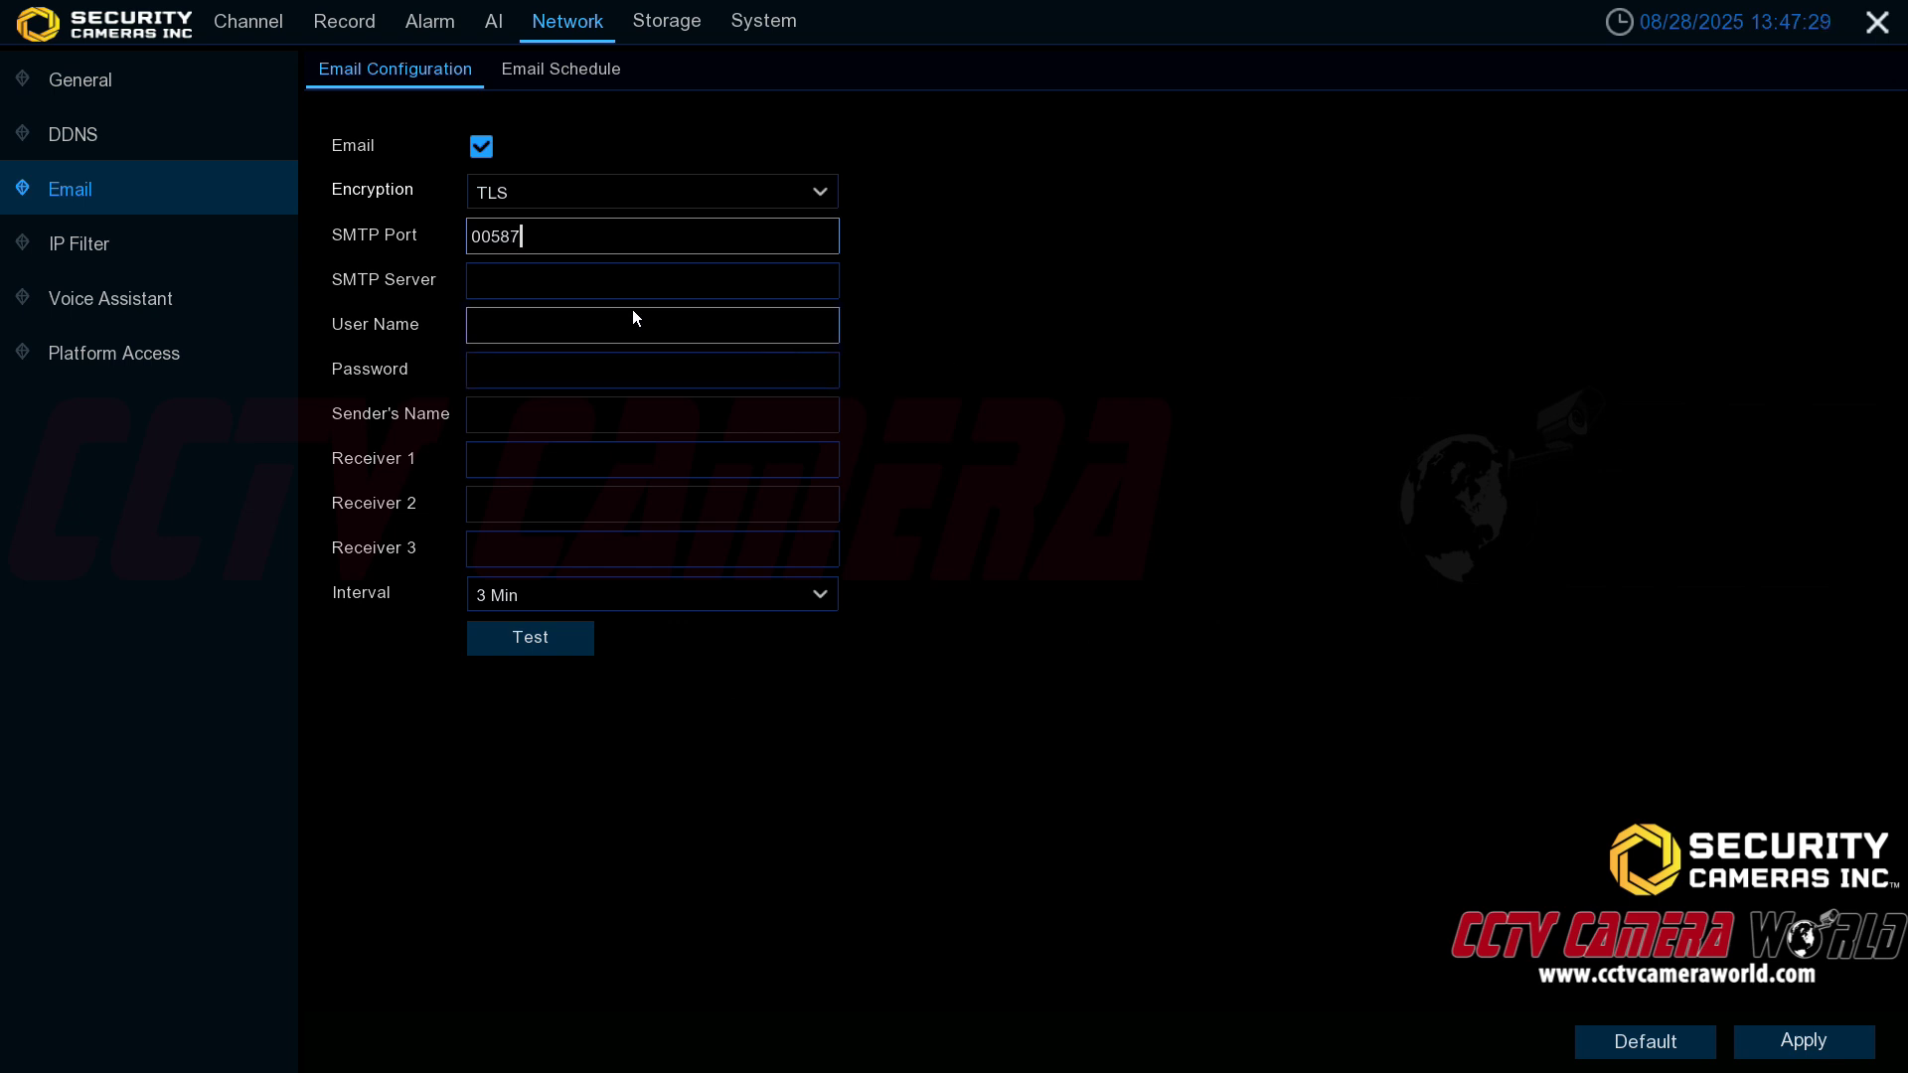
# Enter smtp.gmail.com as the SMTP server in the email configuration
pyautogui.click(591, 278)
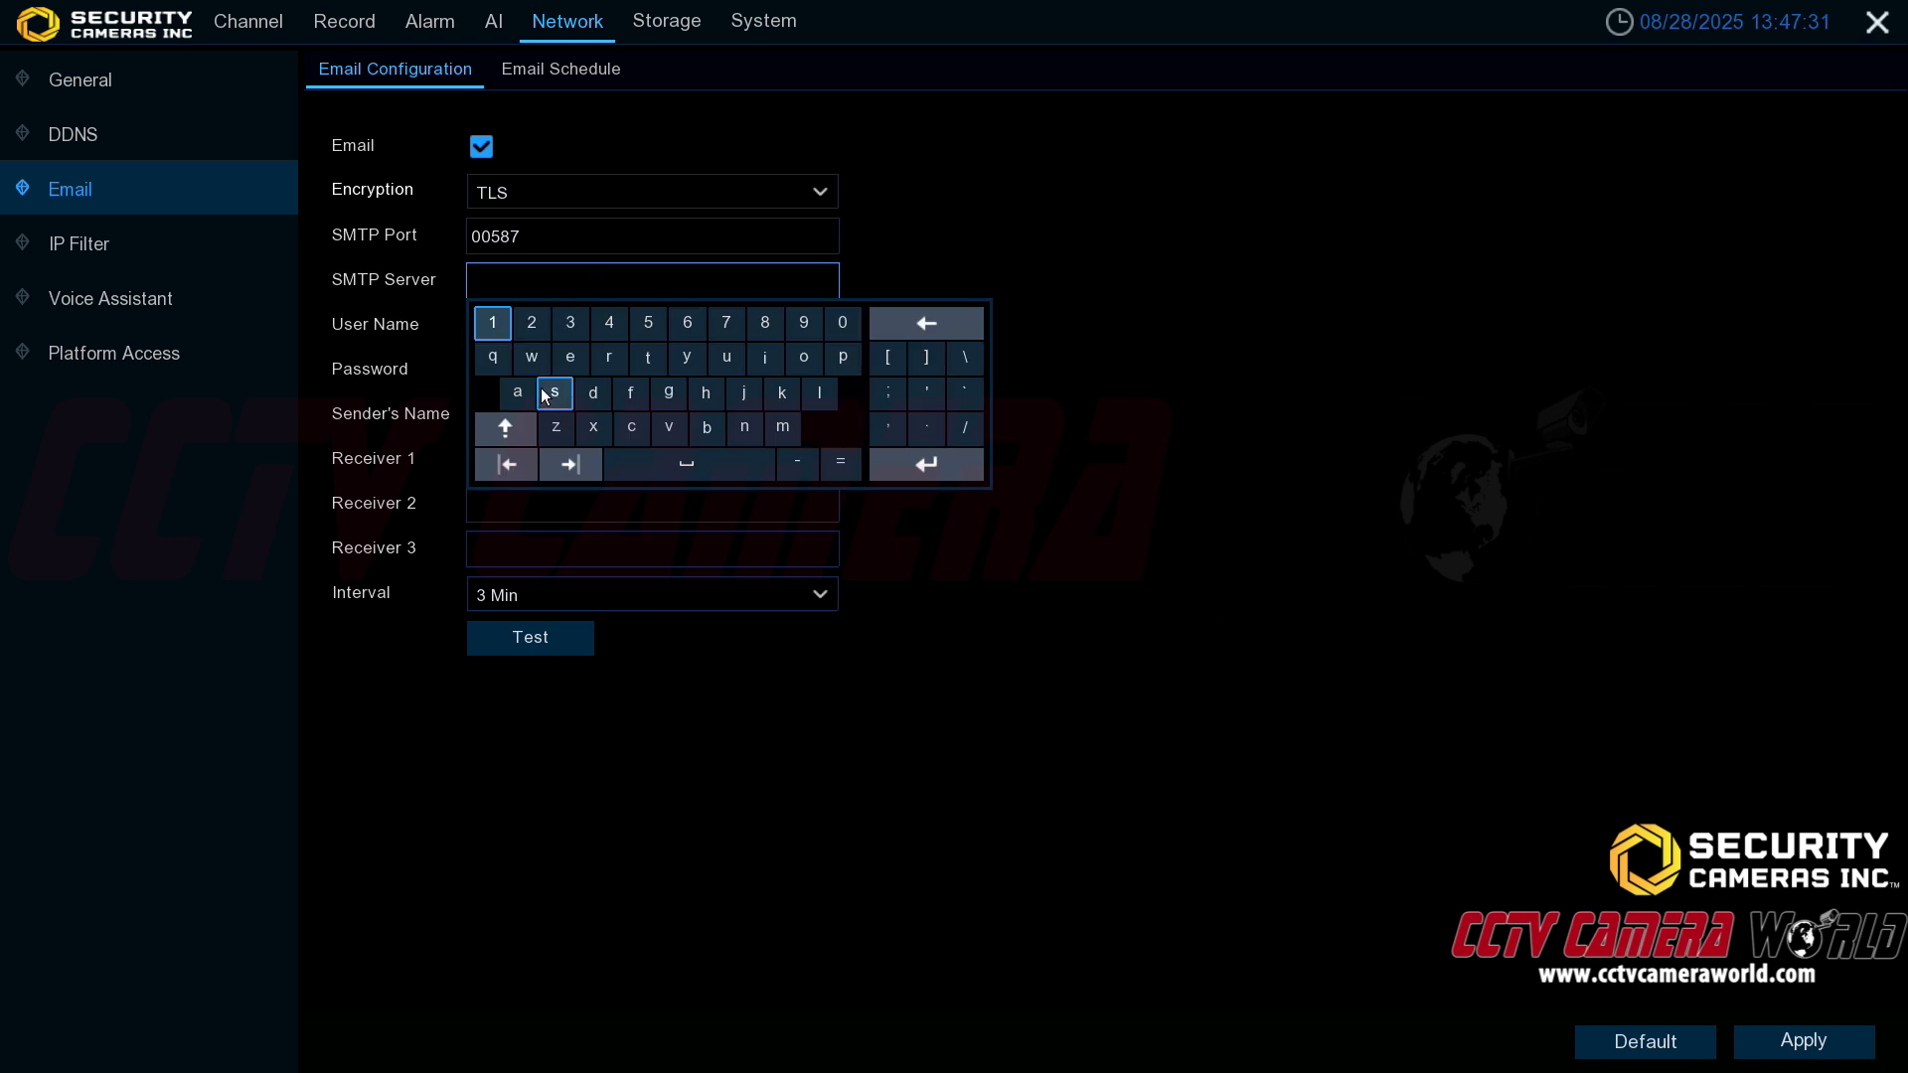
pyautogui.click(554, 392)
pyautogui.click(783, 428)
pyautogui.click(648, 357)
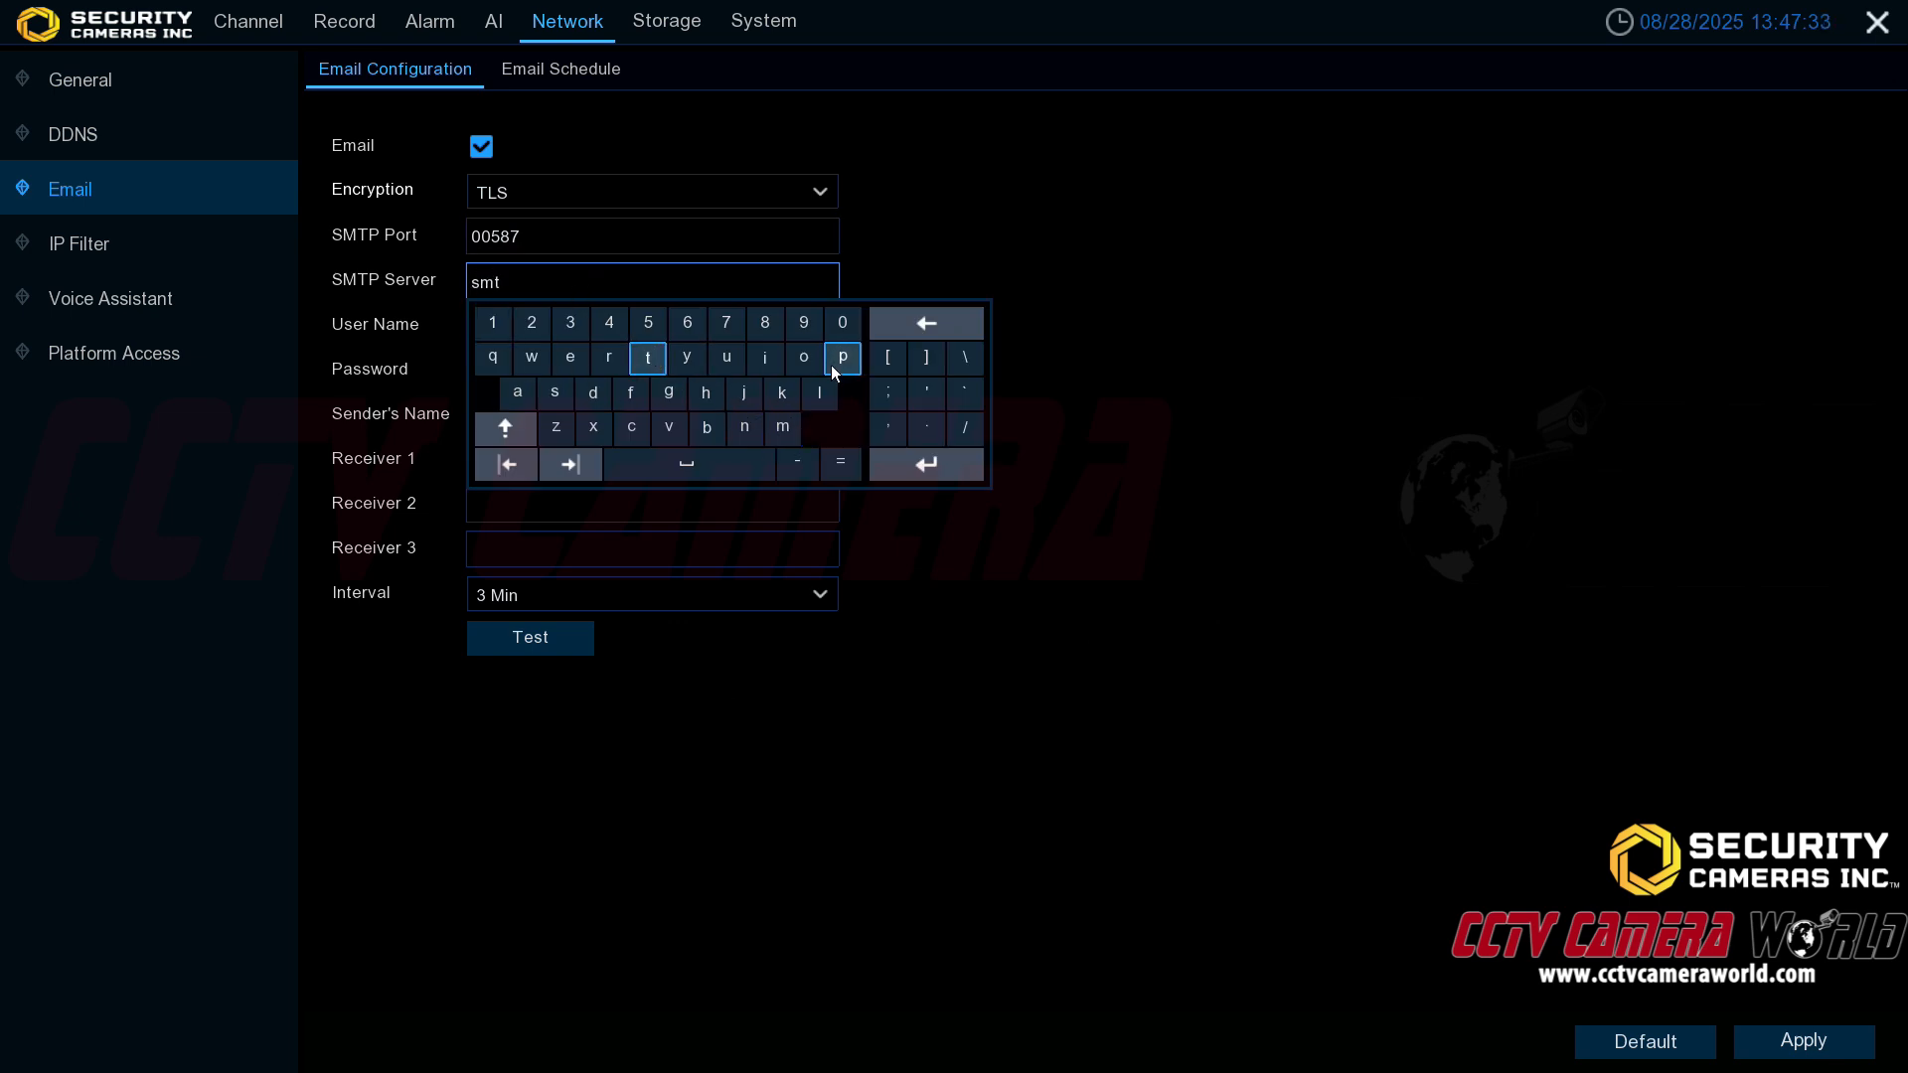
pyautogui.click(843, 357)
pyautogui.click(927, 427)
pyautogui.click(669, 394)
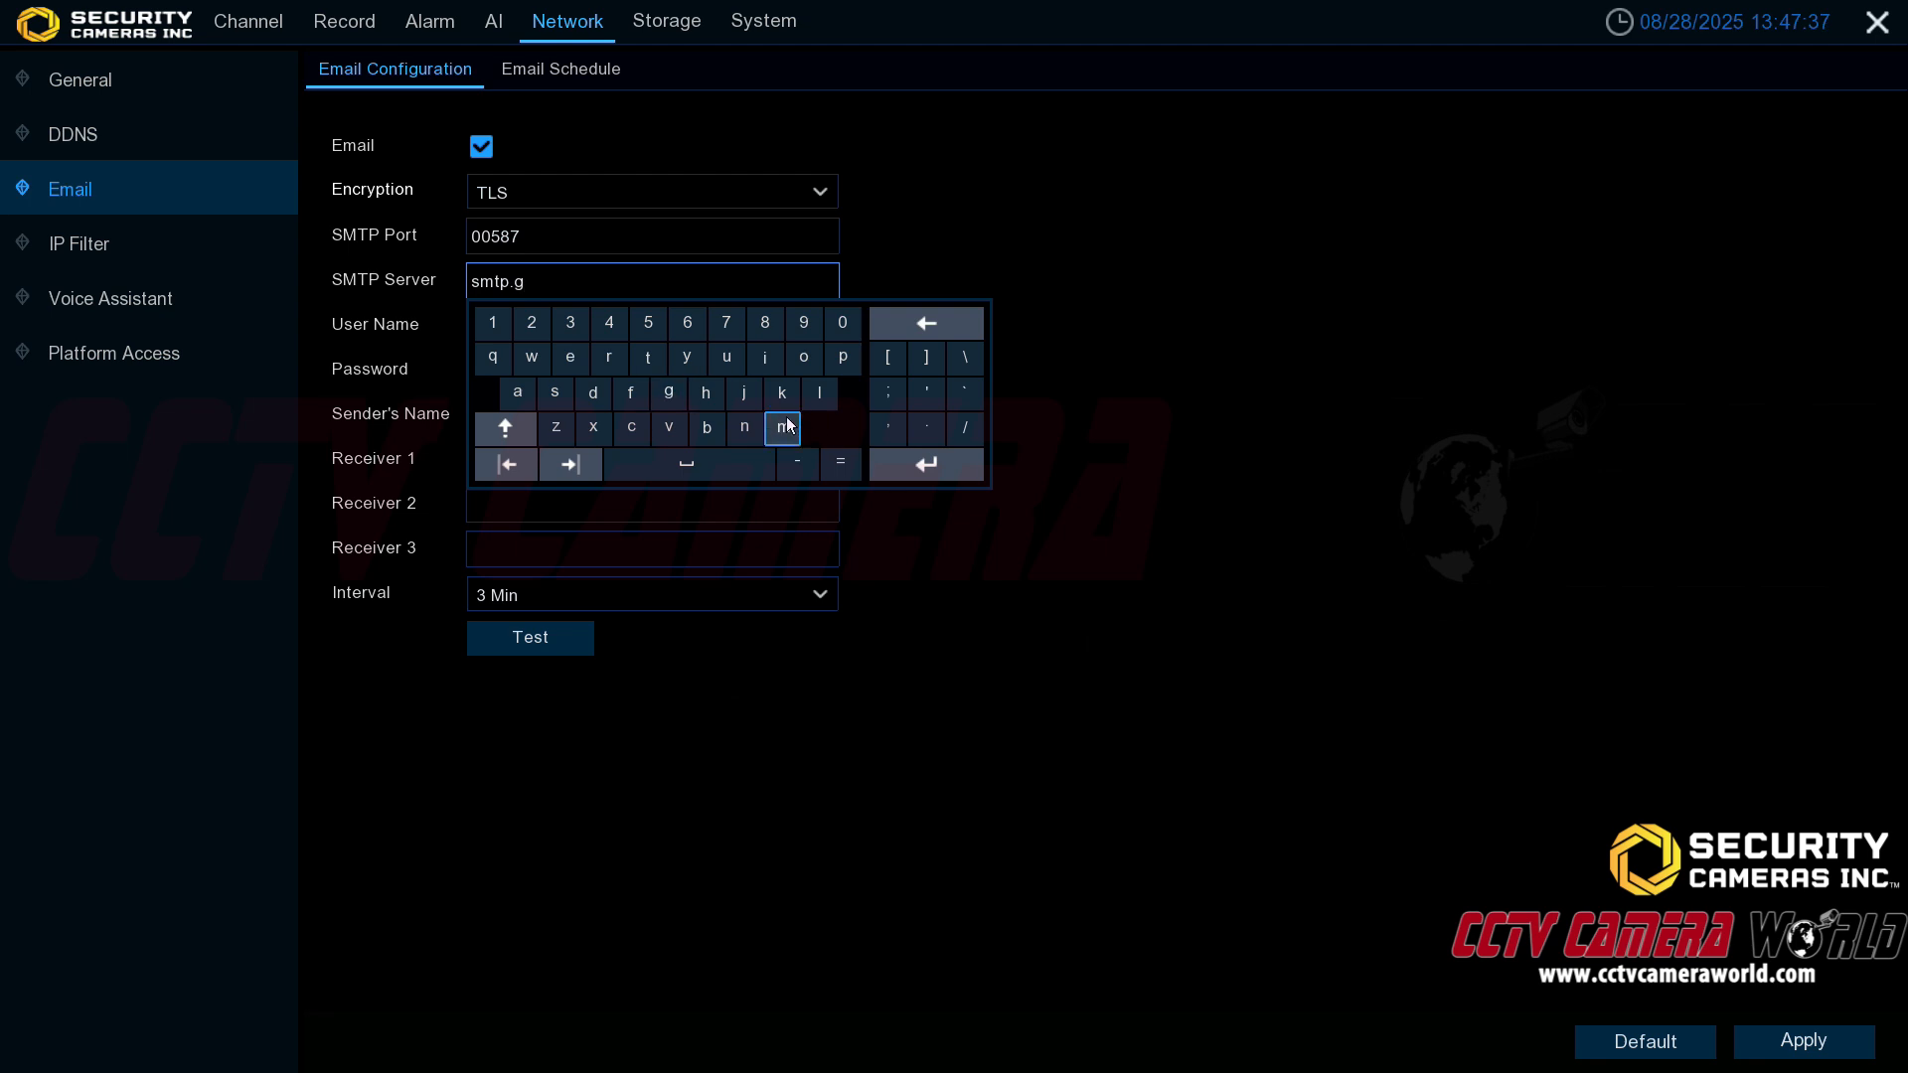
pyautogui.click(784, 427)
pyautogui.click(517, 394)
pyautogui.click(765, 360)
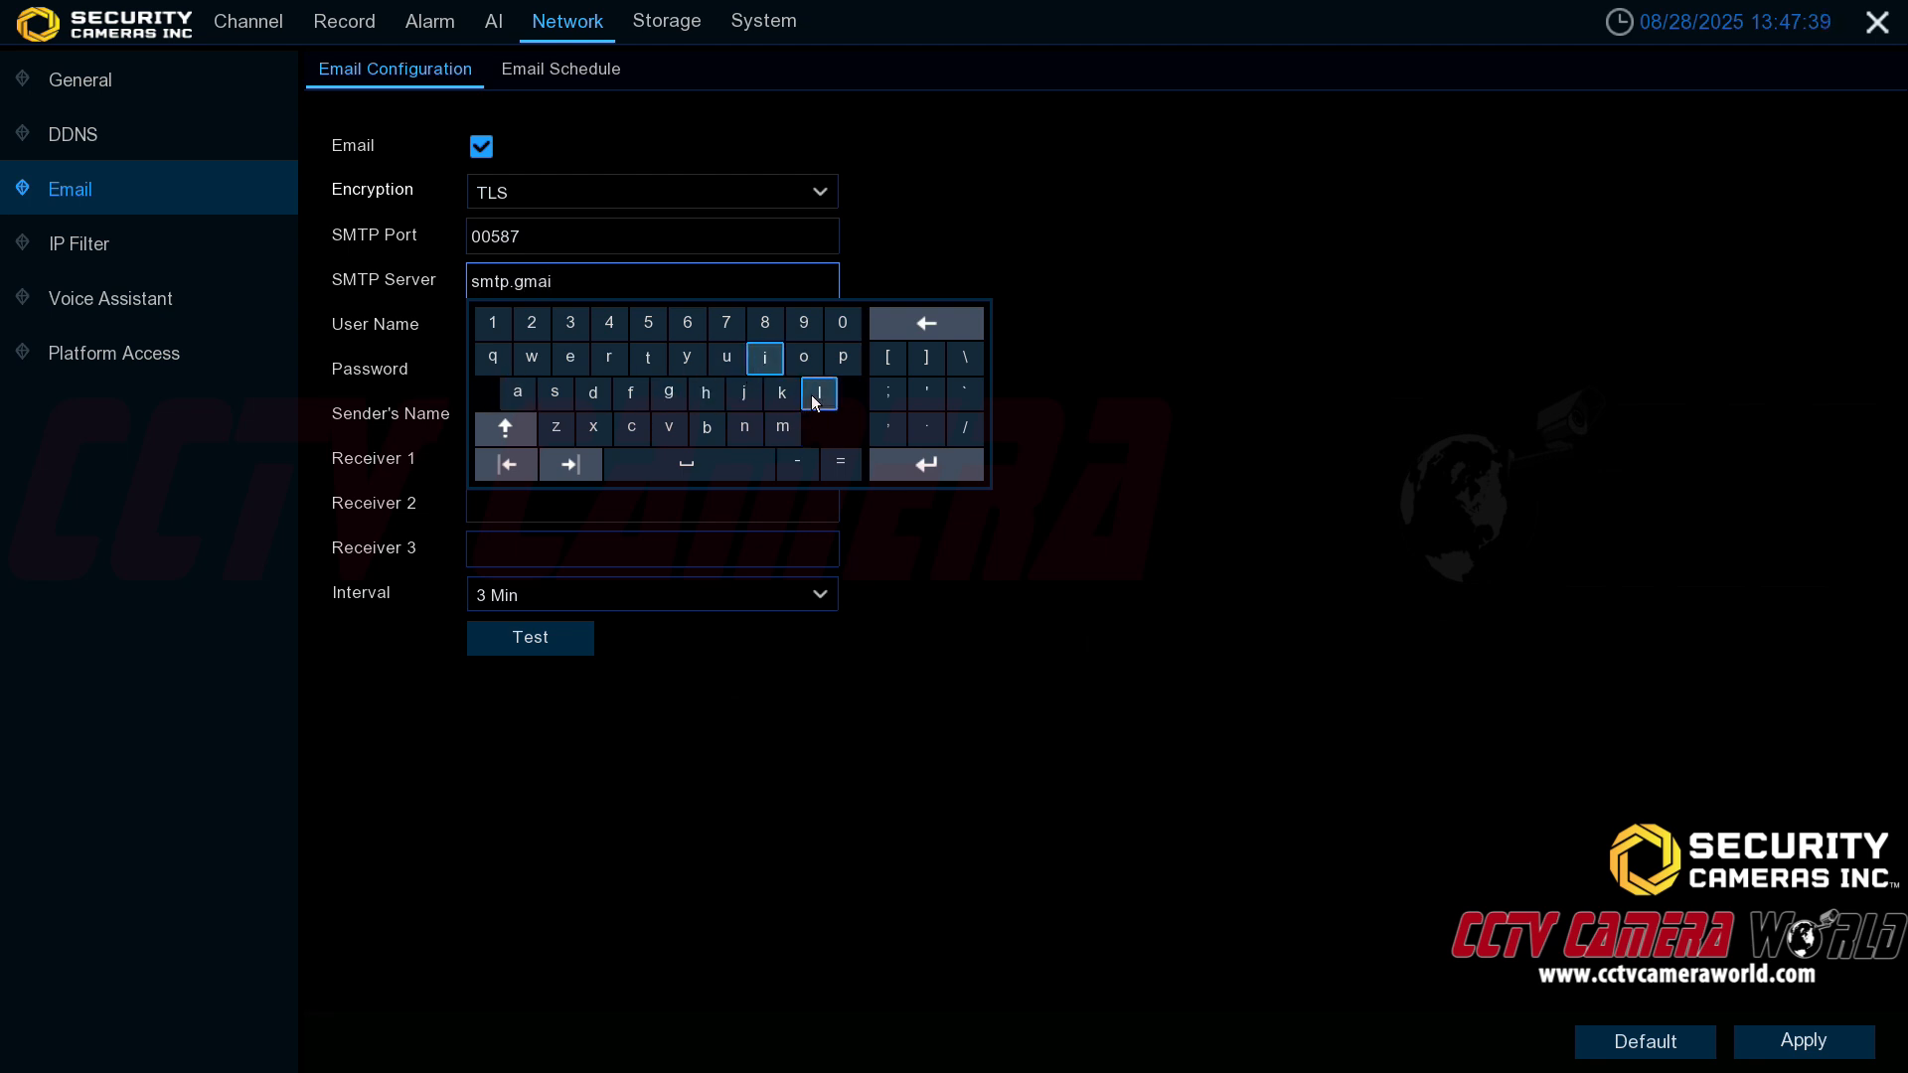
pyautogui.click(820, 395)
pyautogui.click(926, 427)
pyautogui.click(632, 429)
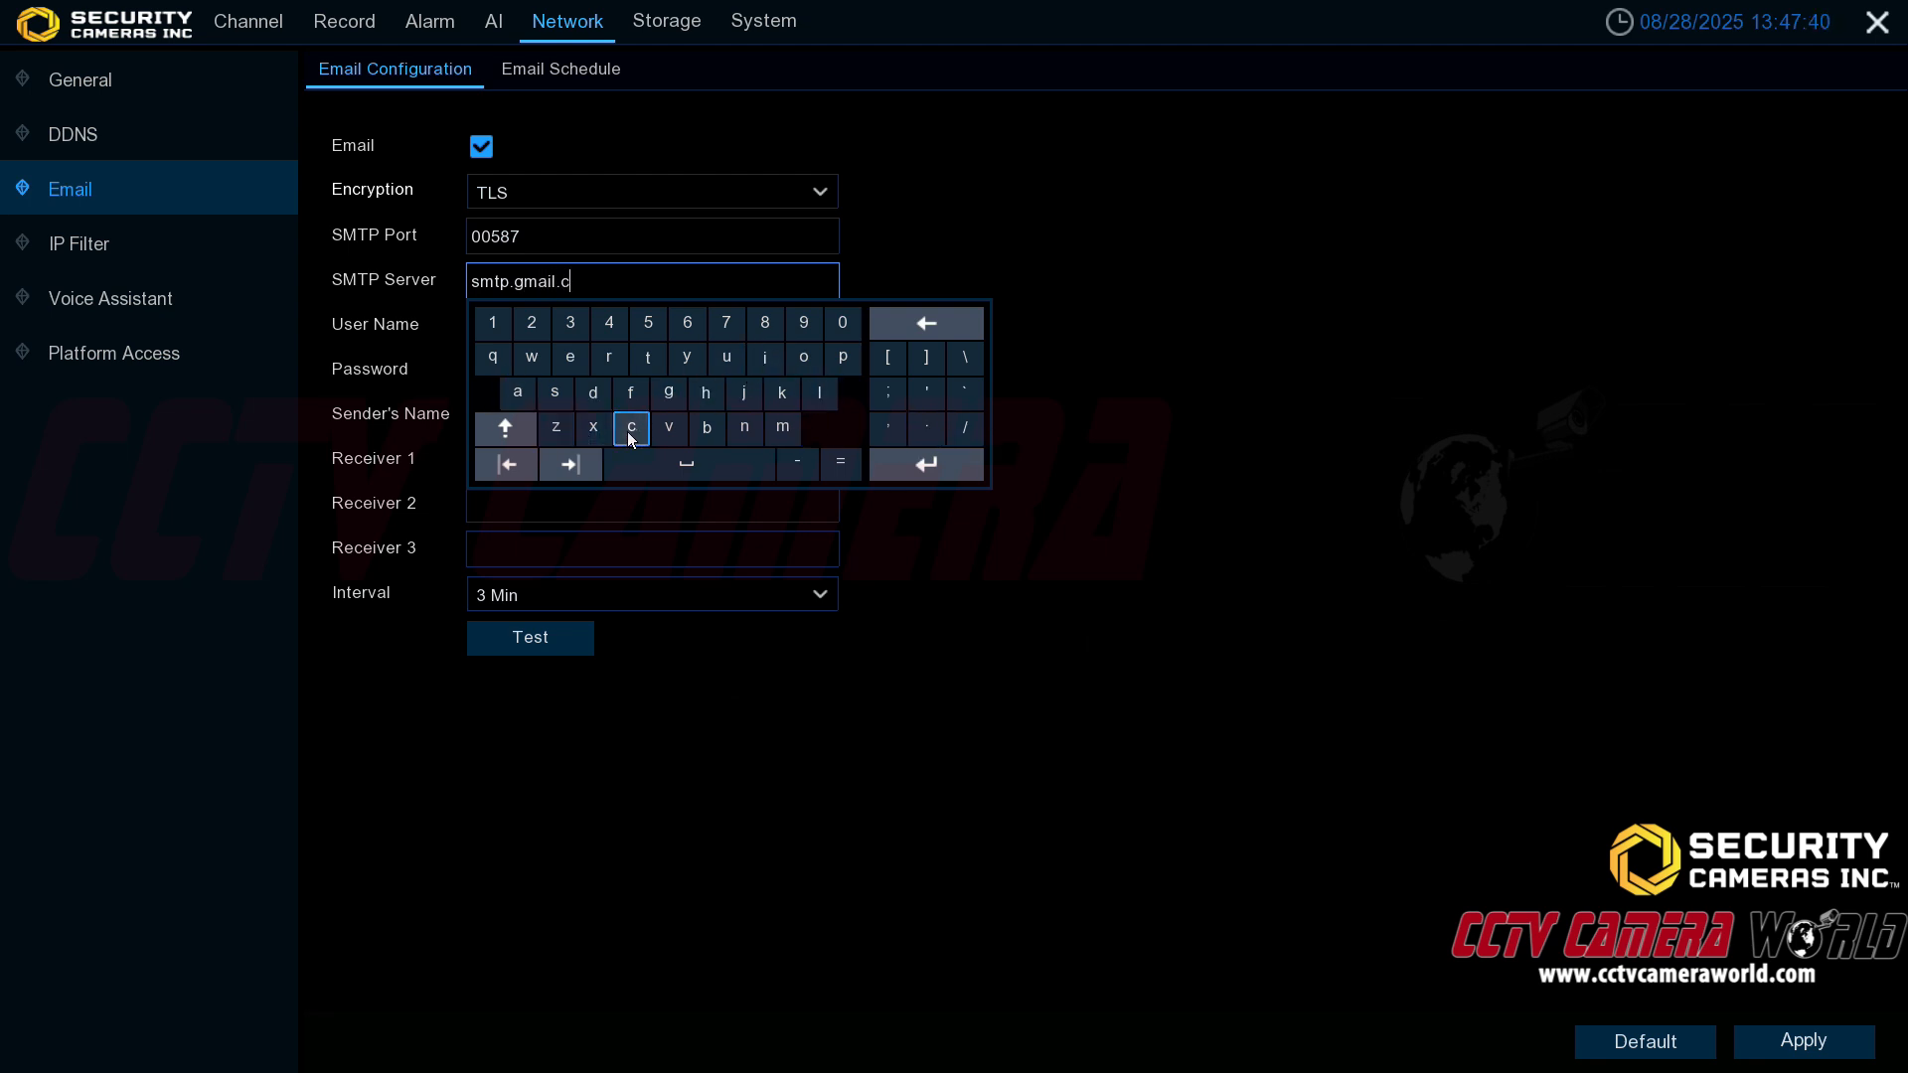
pyautogui.click(804, 364)
pyautogui.click(794, 441)
pyautogui.click(910, 259)
# Fill in the User Name field with the sending account's full Gmail address
pyautogui.click(546, 330)
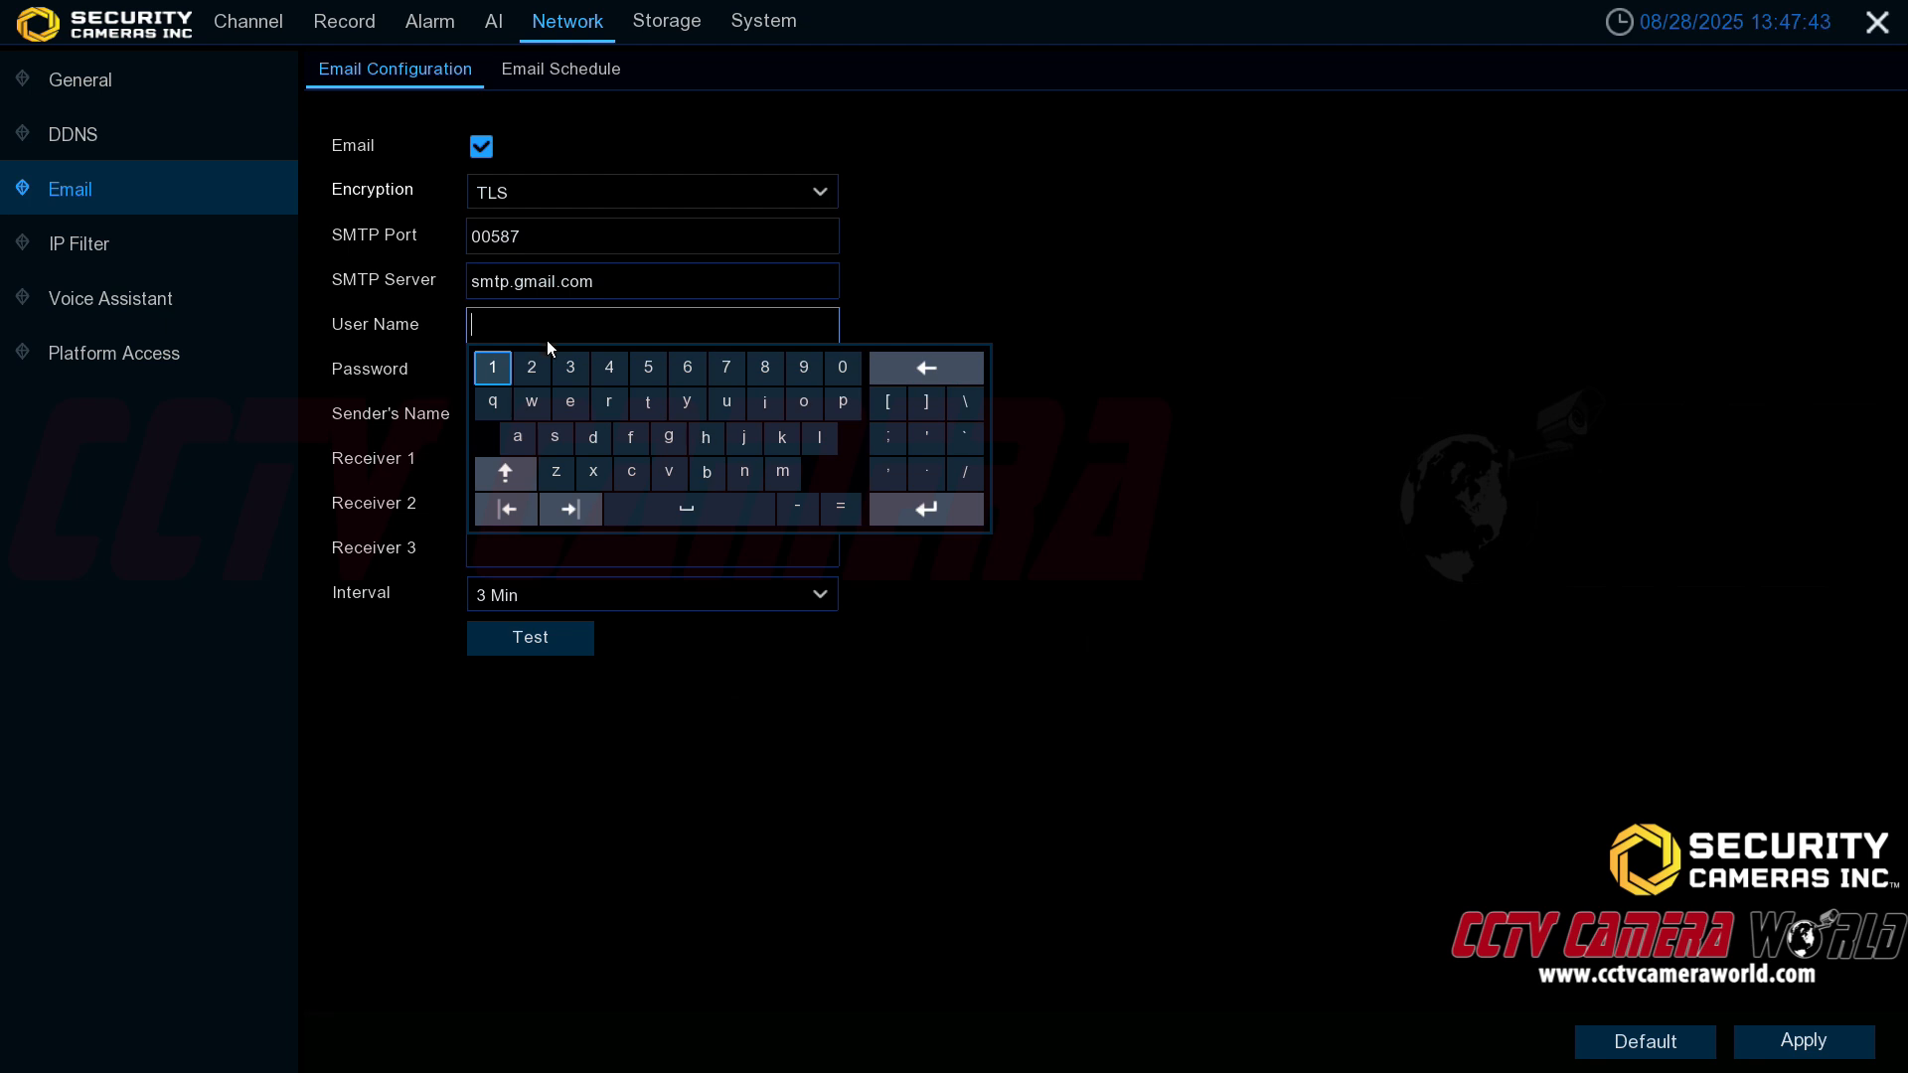
pyautogui.click(596, 437)
pyautogui.click(612, 410)
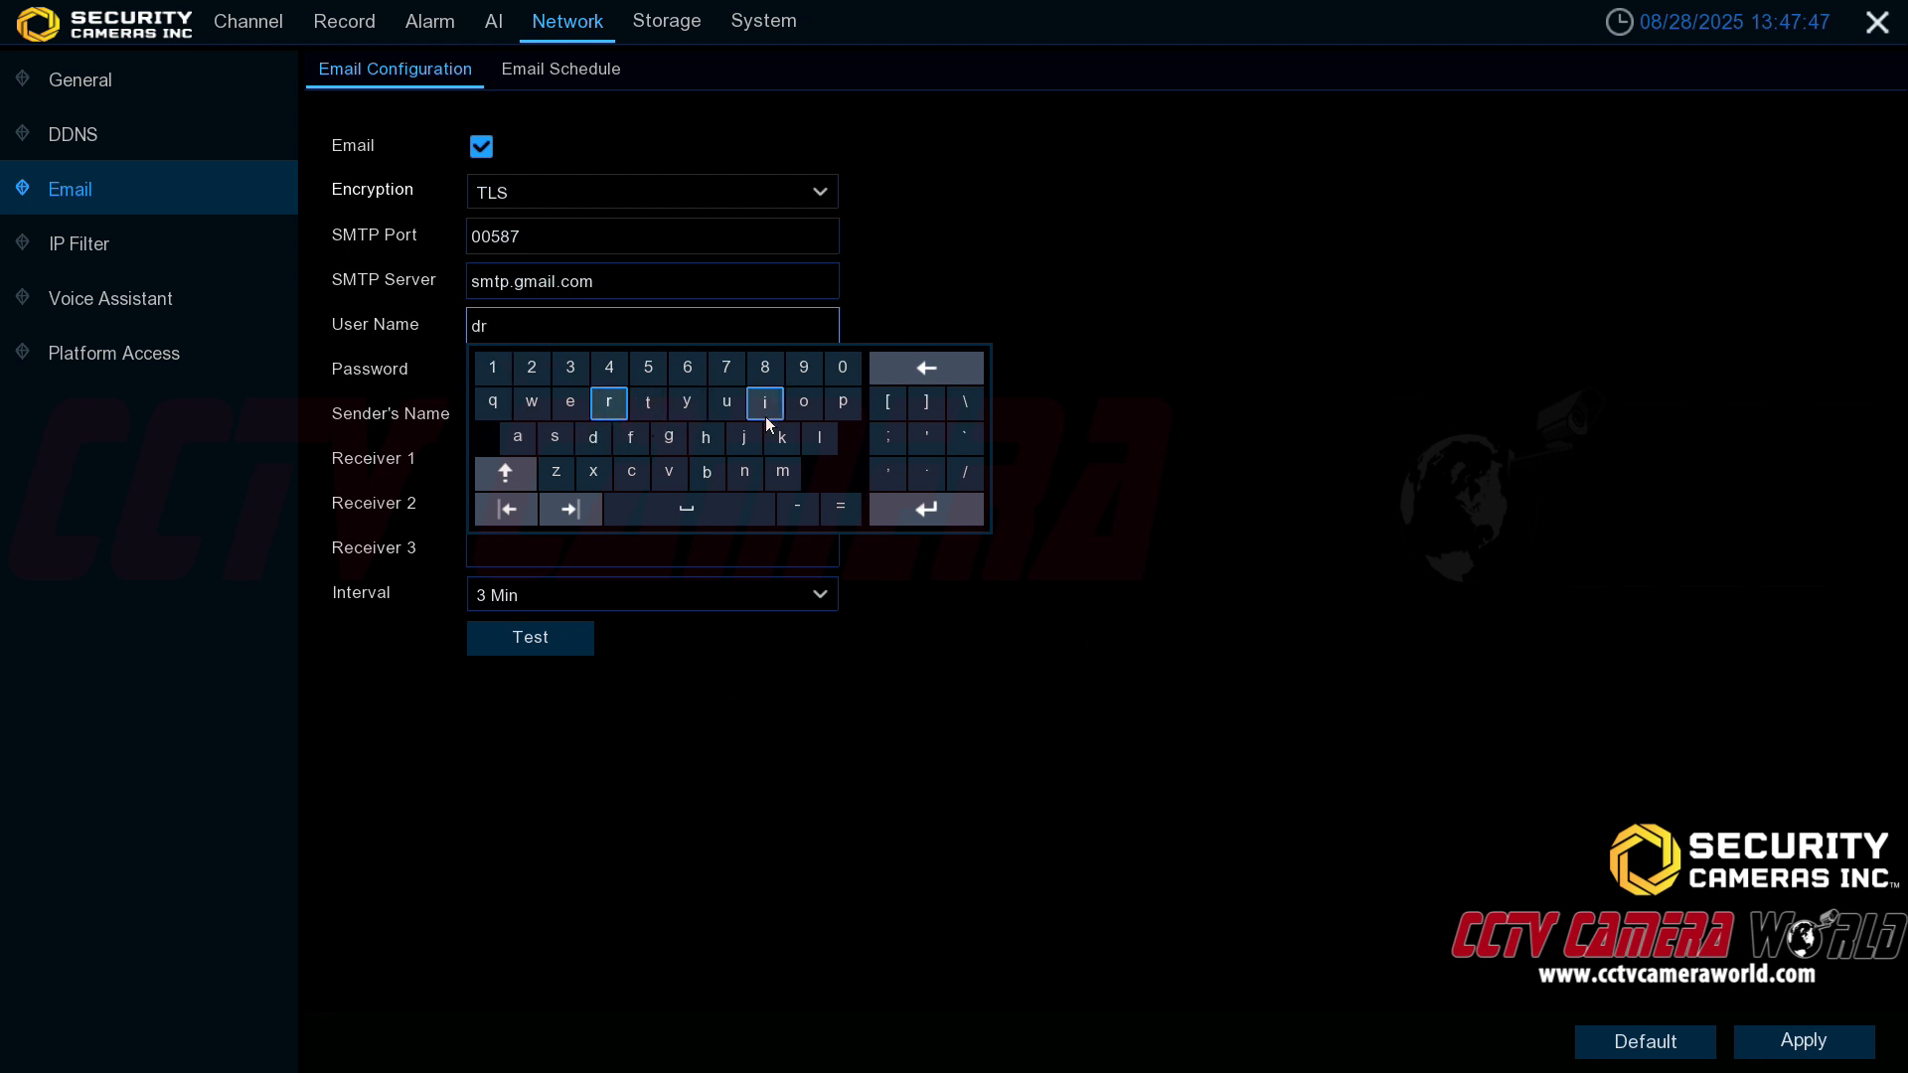
pyautogui.click(802, 411)
pyautogui.click(755, 412)
pyautogui.click(595, 437)
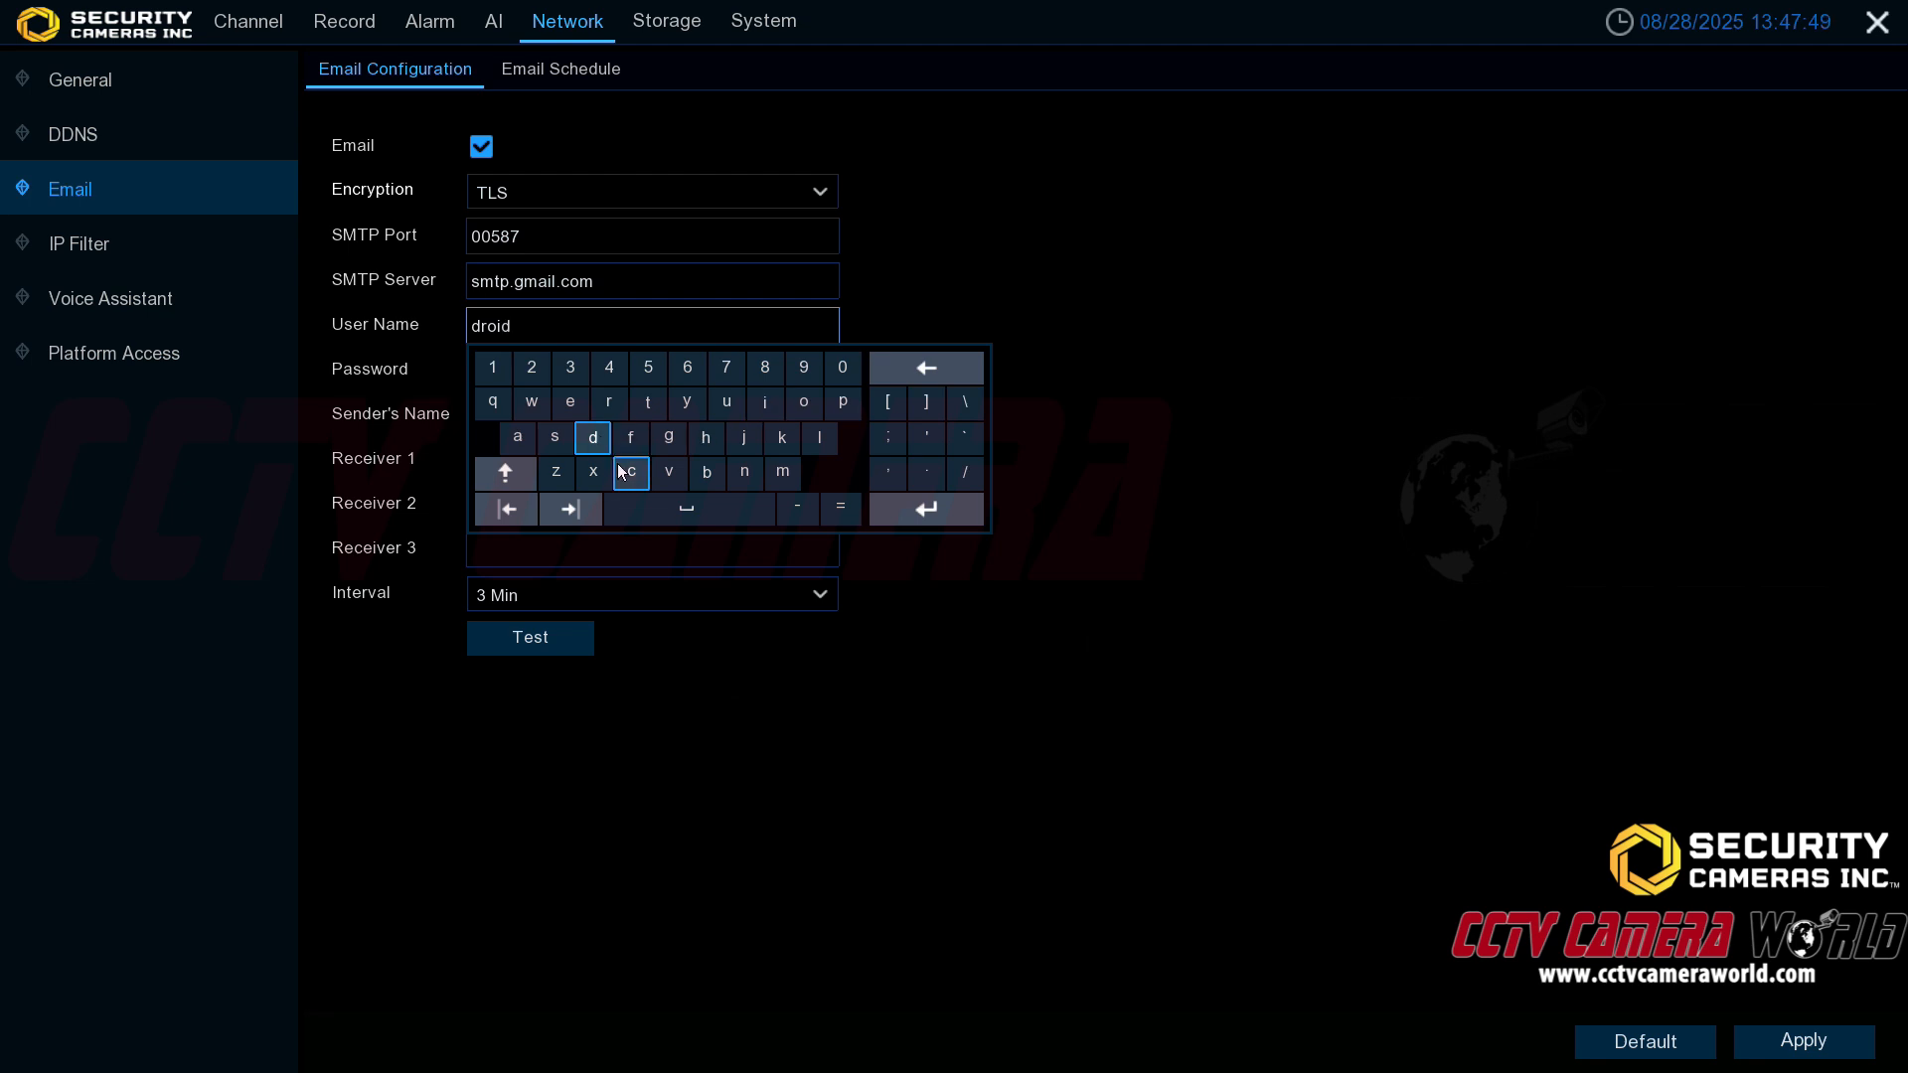
pyautogui.click(631, 472)
pyautogui.click(517, 437)
pyautogui.click(783, 472)
pyautogui.click(648, 407)
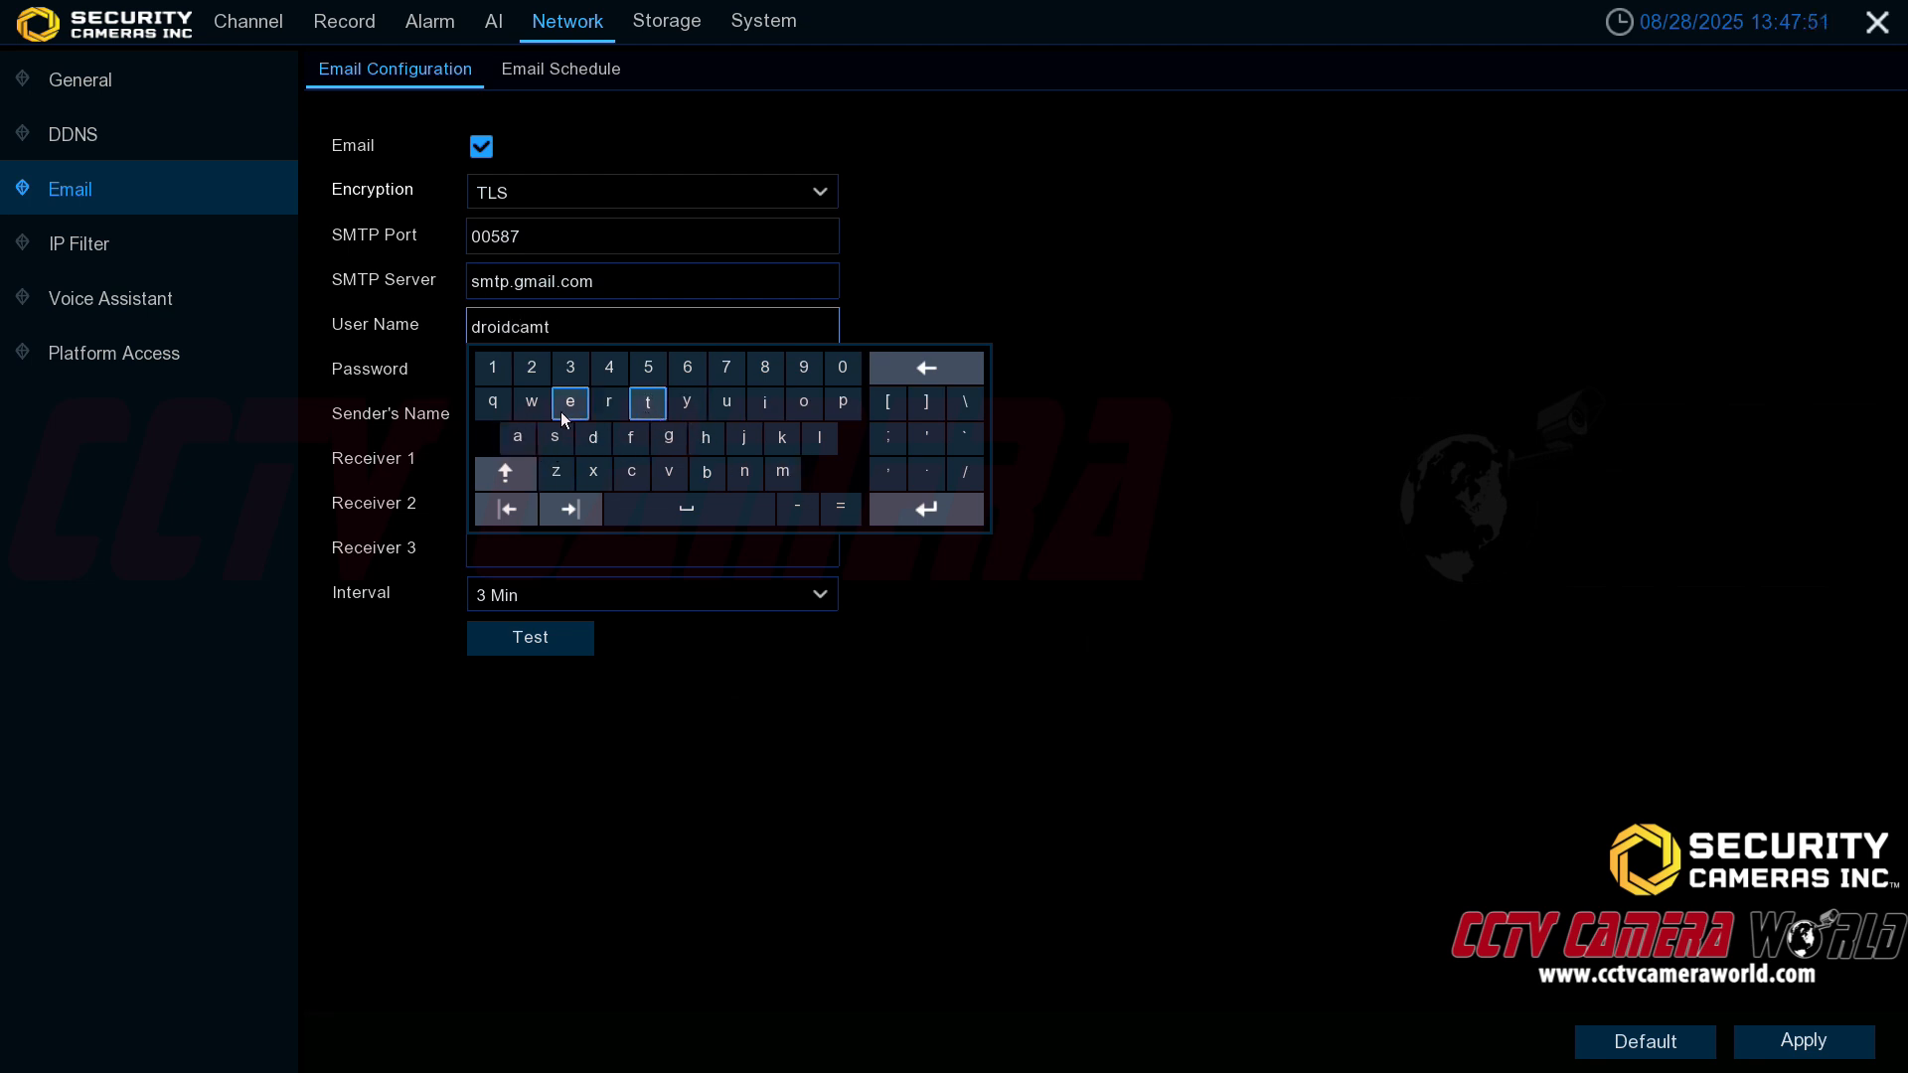
pyautogui.click(569, 413)
pyautogui.click(632, 474)
pyautogui.click(716, 450)
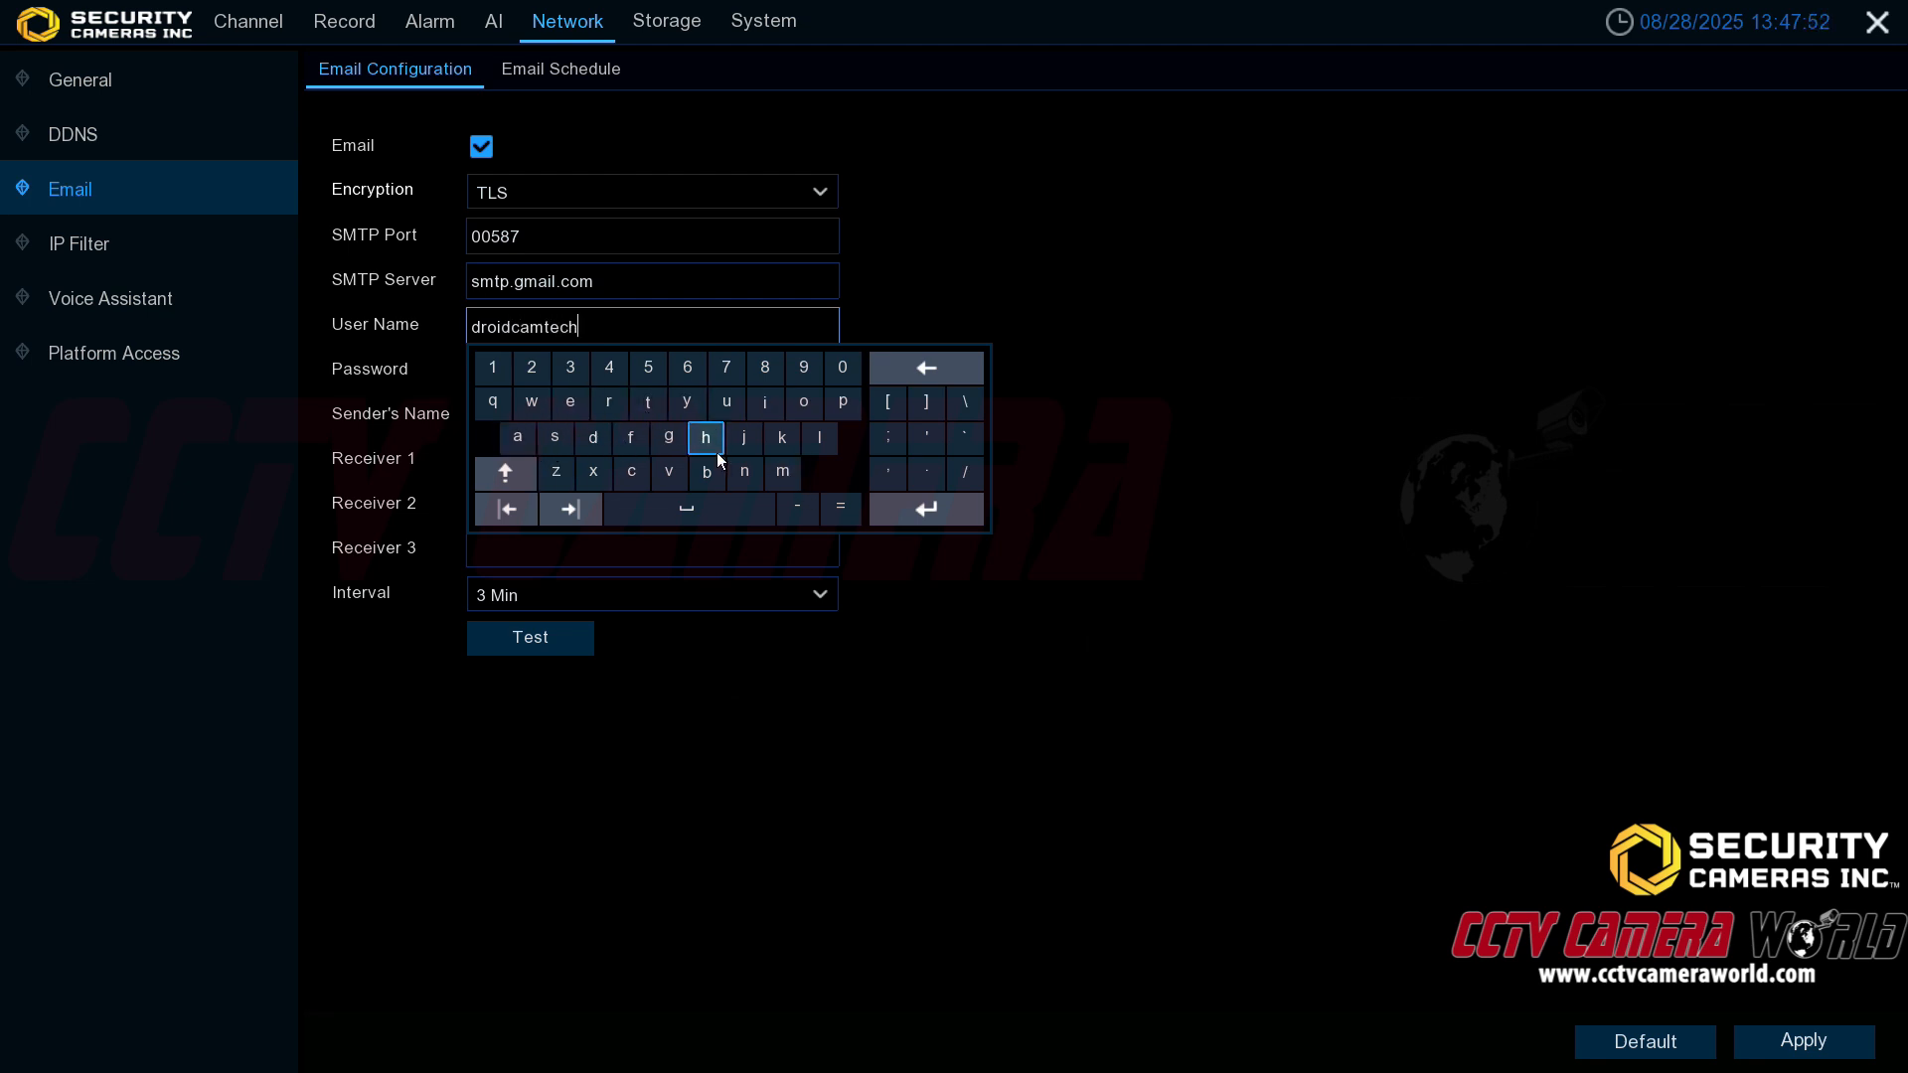
pyautogui.click(506, 484)
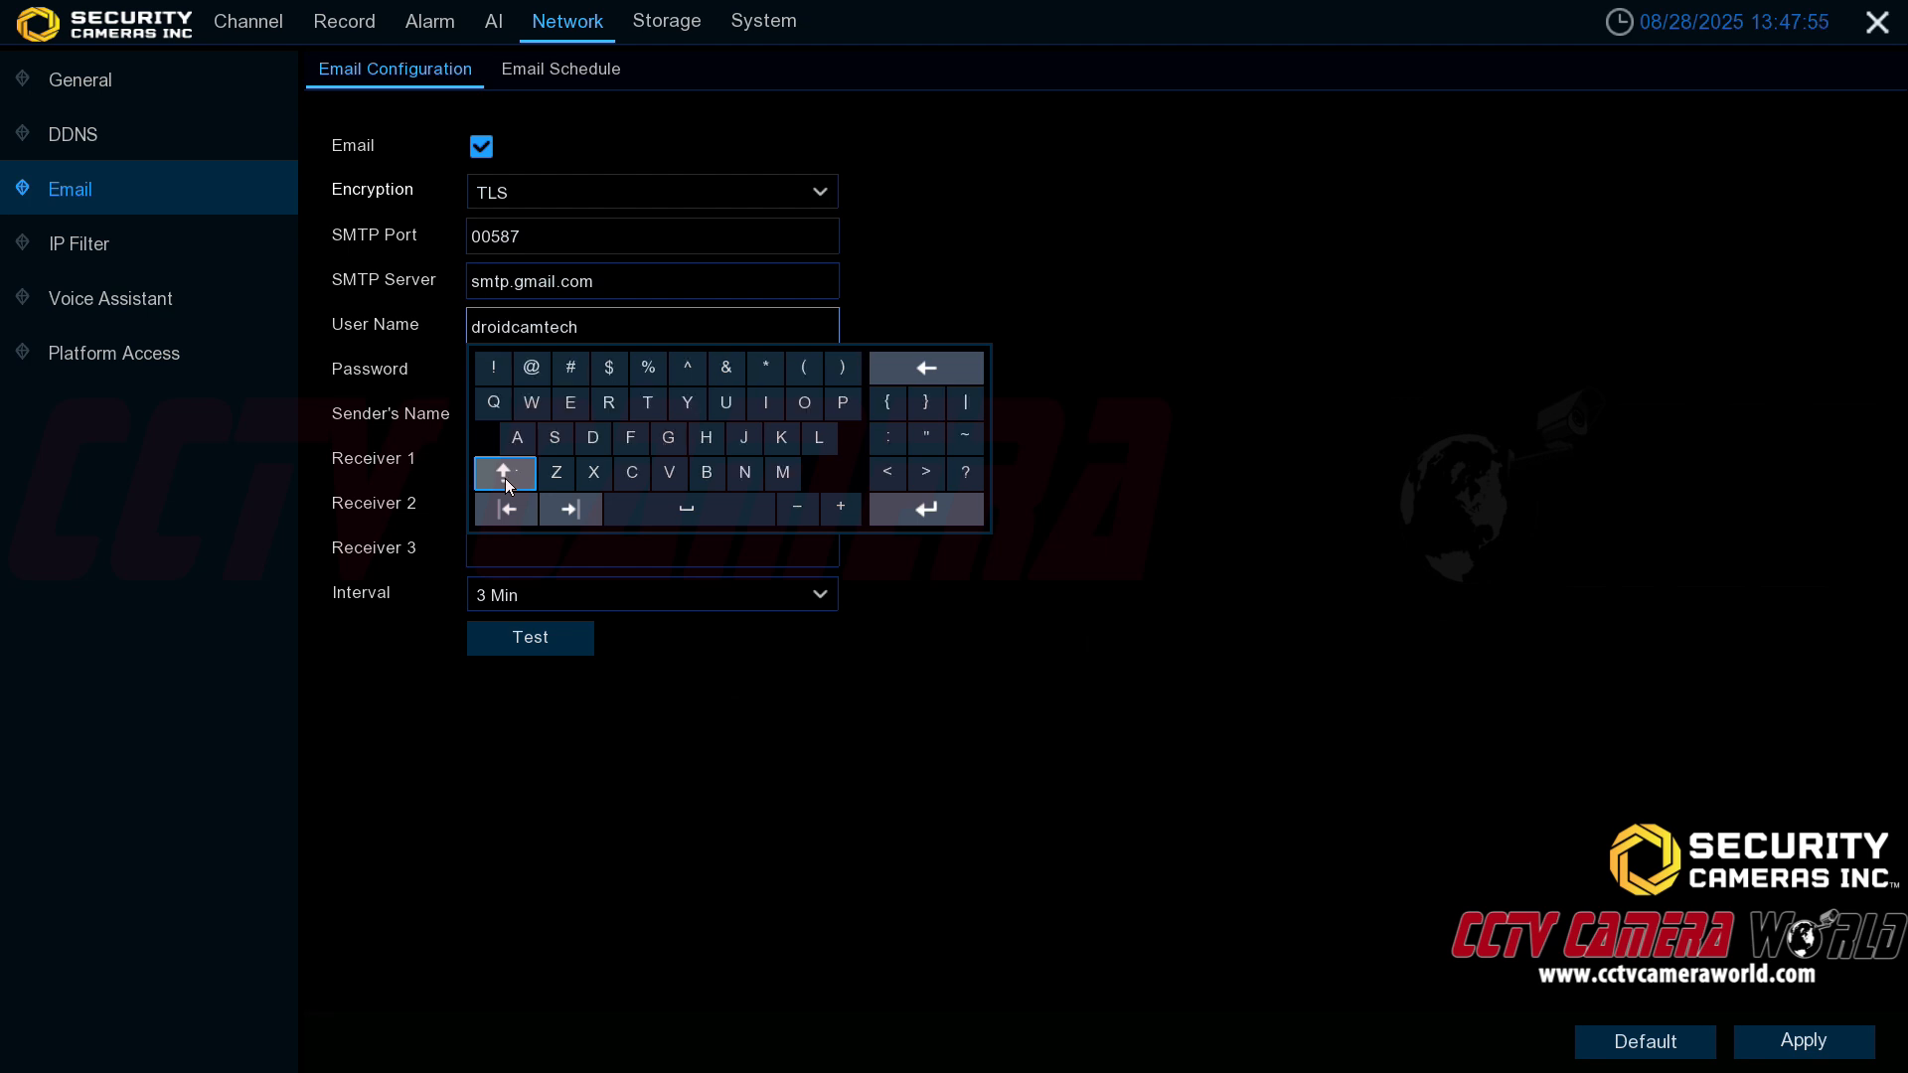
pyautogui.click(532, 368)
pyautogui.click(510, 477)
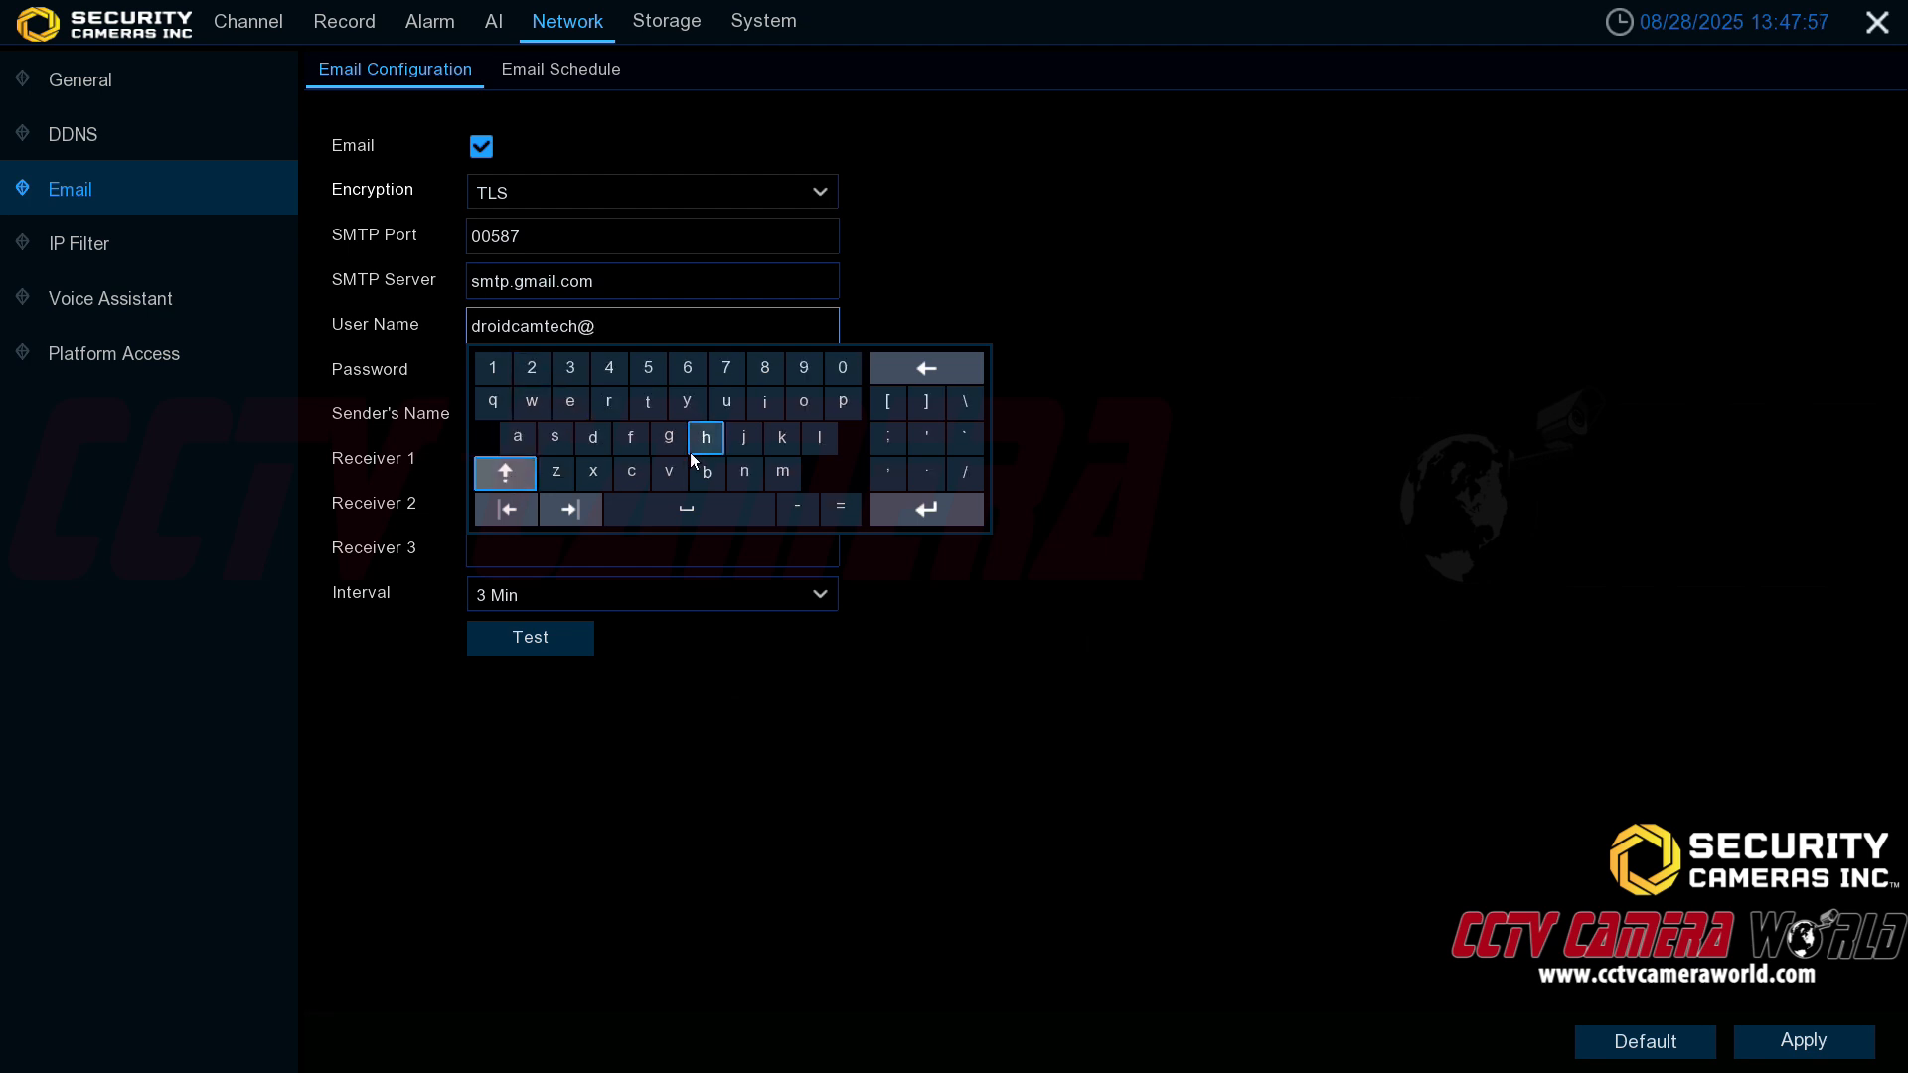
pyautogui.click(668, 437)
pyautogui.click(784, 472)
pyautogui.click(516, 442)
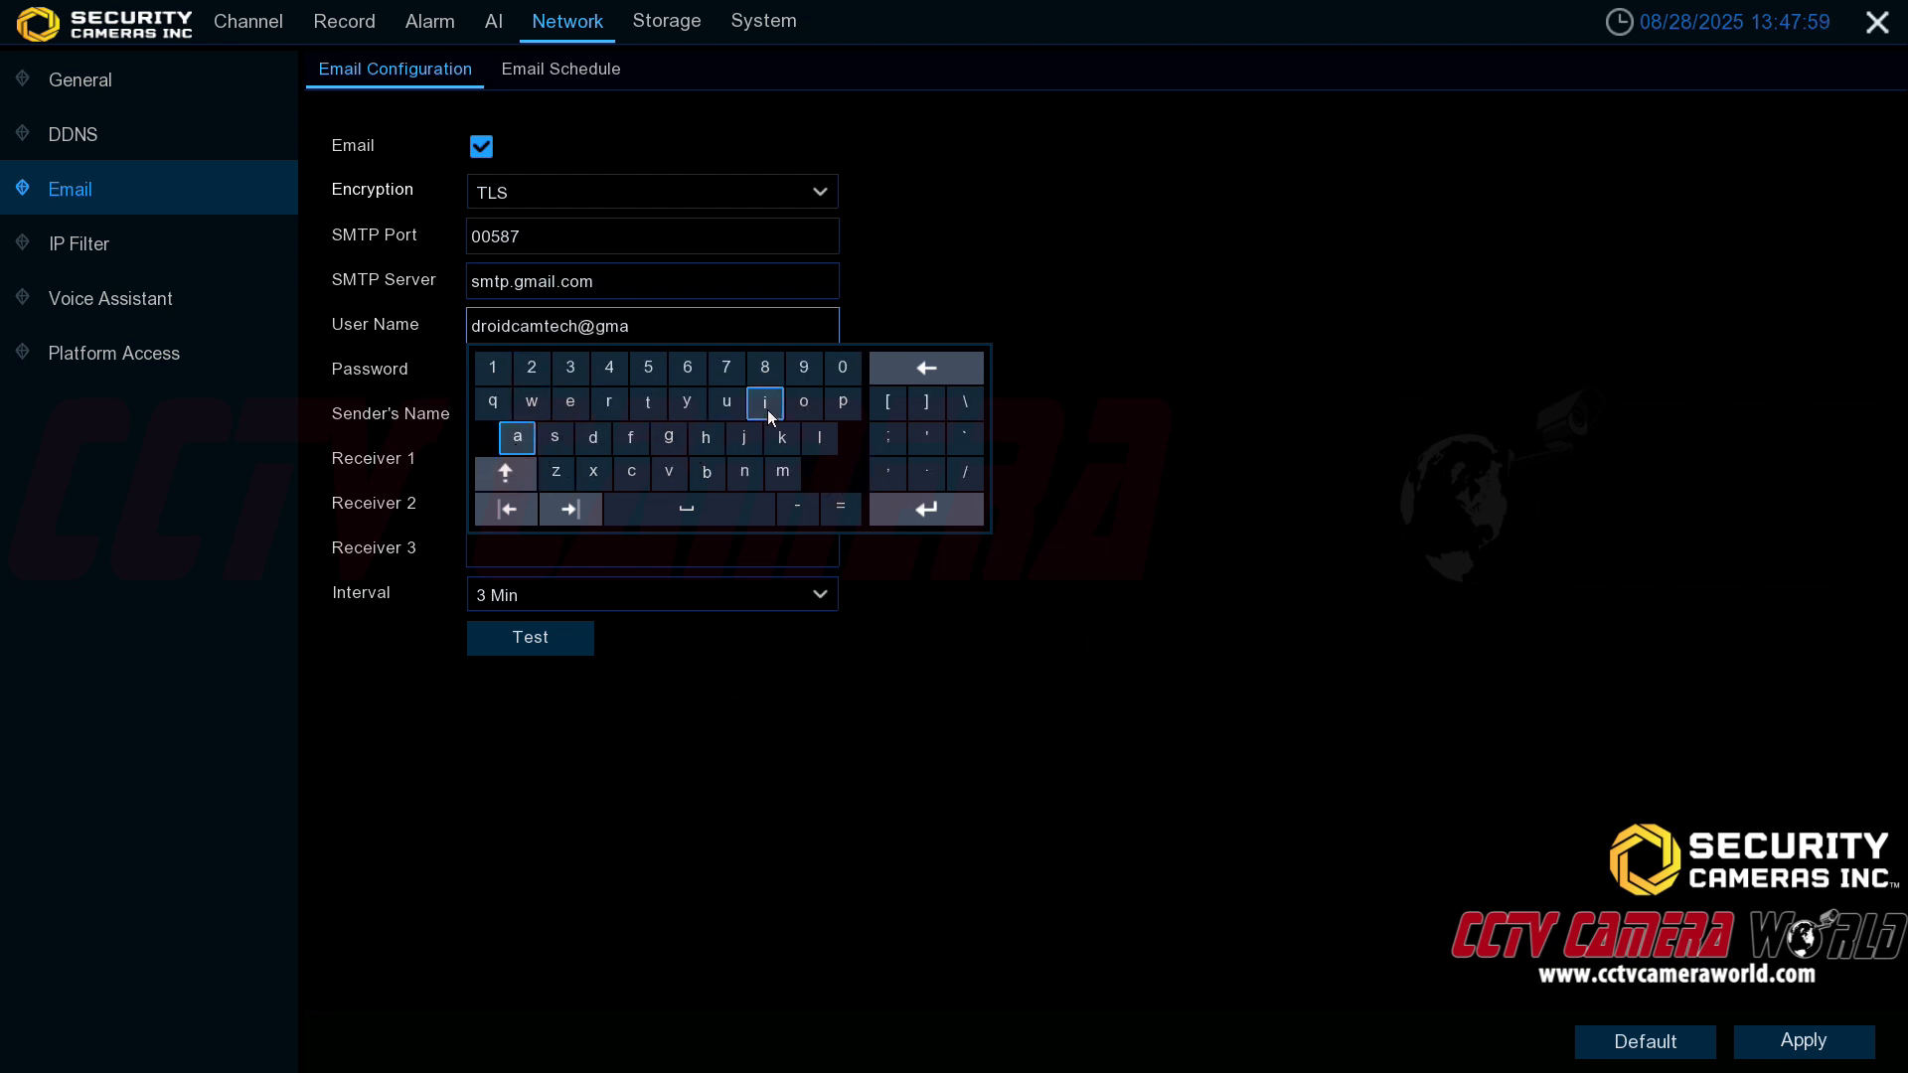
pyautogui.click(766, 406)
pyautogui.click(819, 439)
pyautogui.click(934, 477)
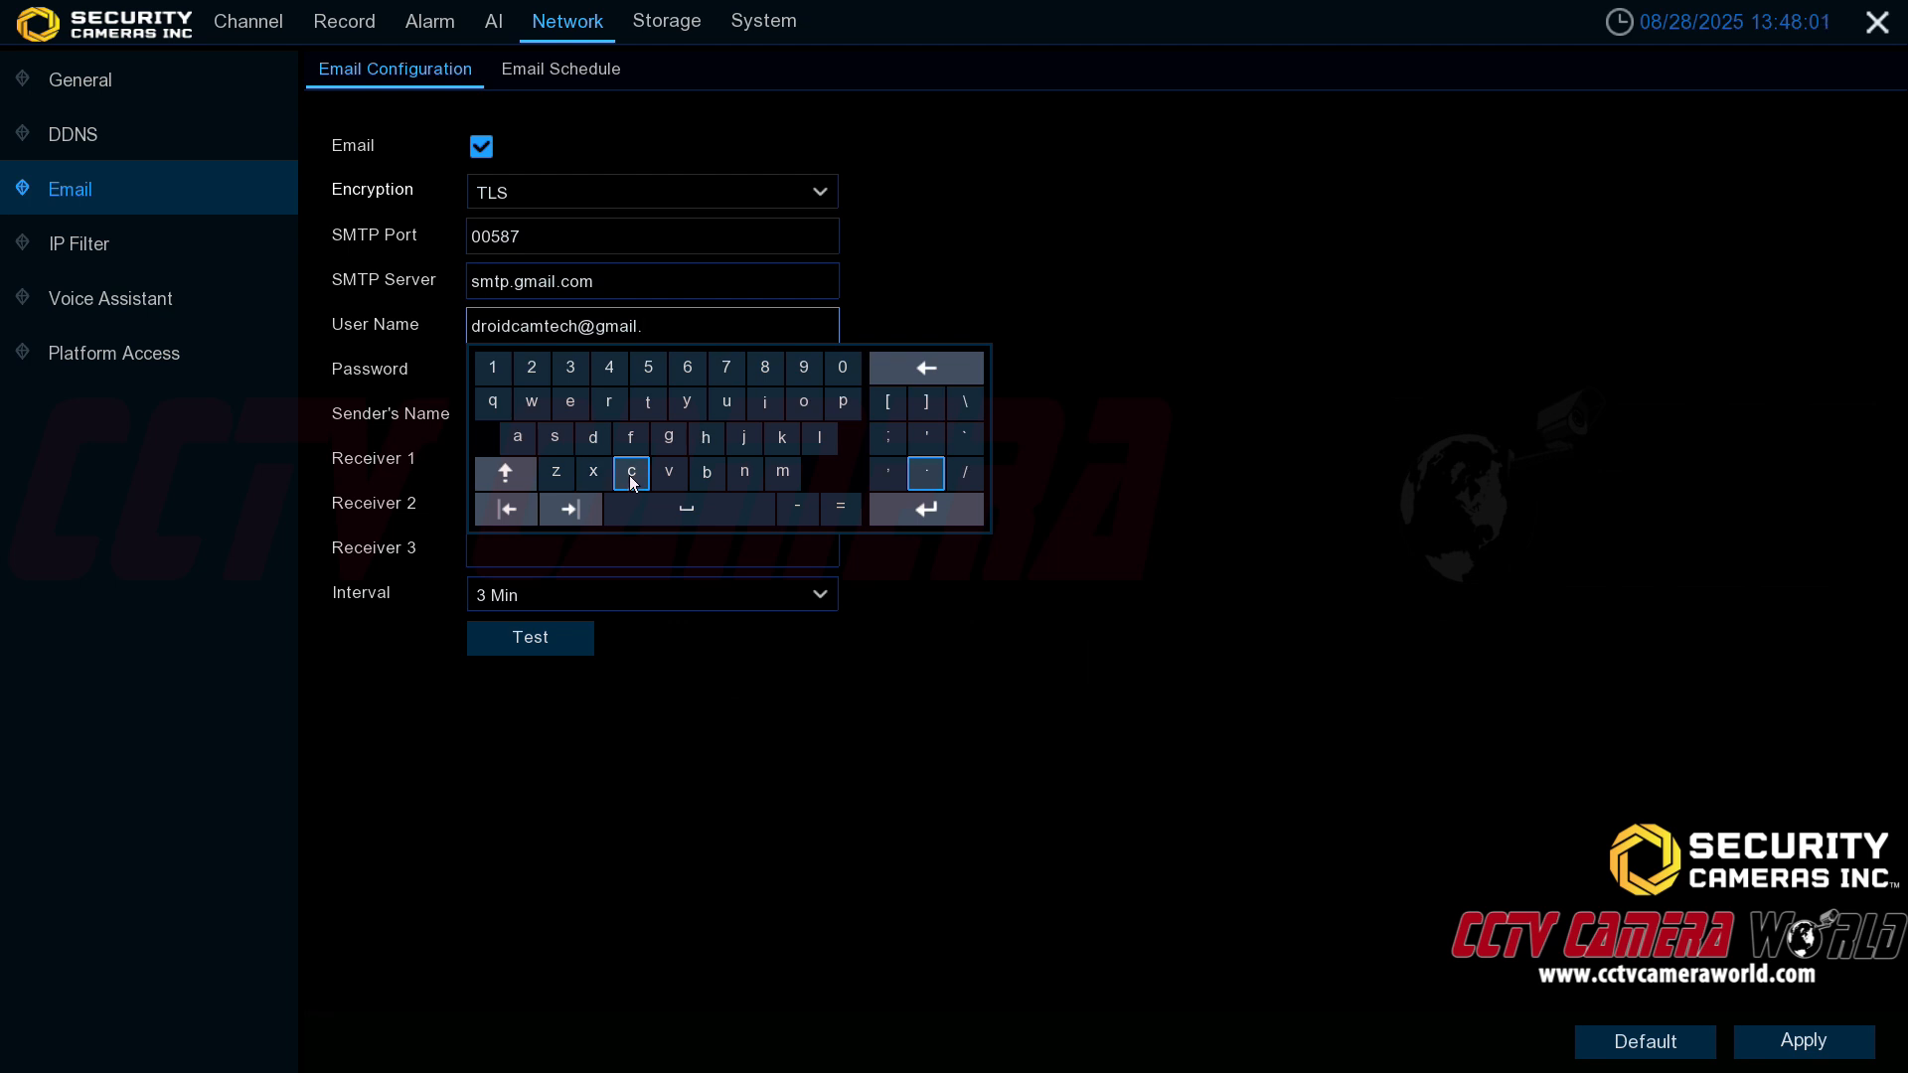
pyautogui.click(632, 475)
pyautogui.click(801, 406)
pyautogui.click(783, 477)
pyautogui.click(879, 269)
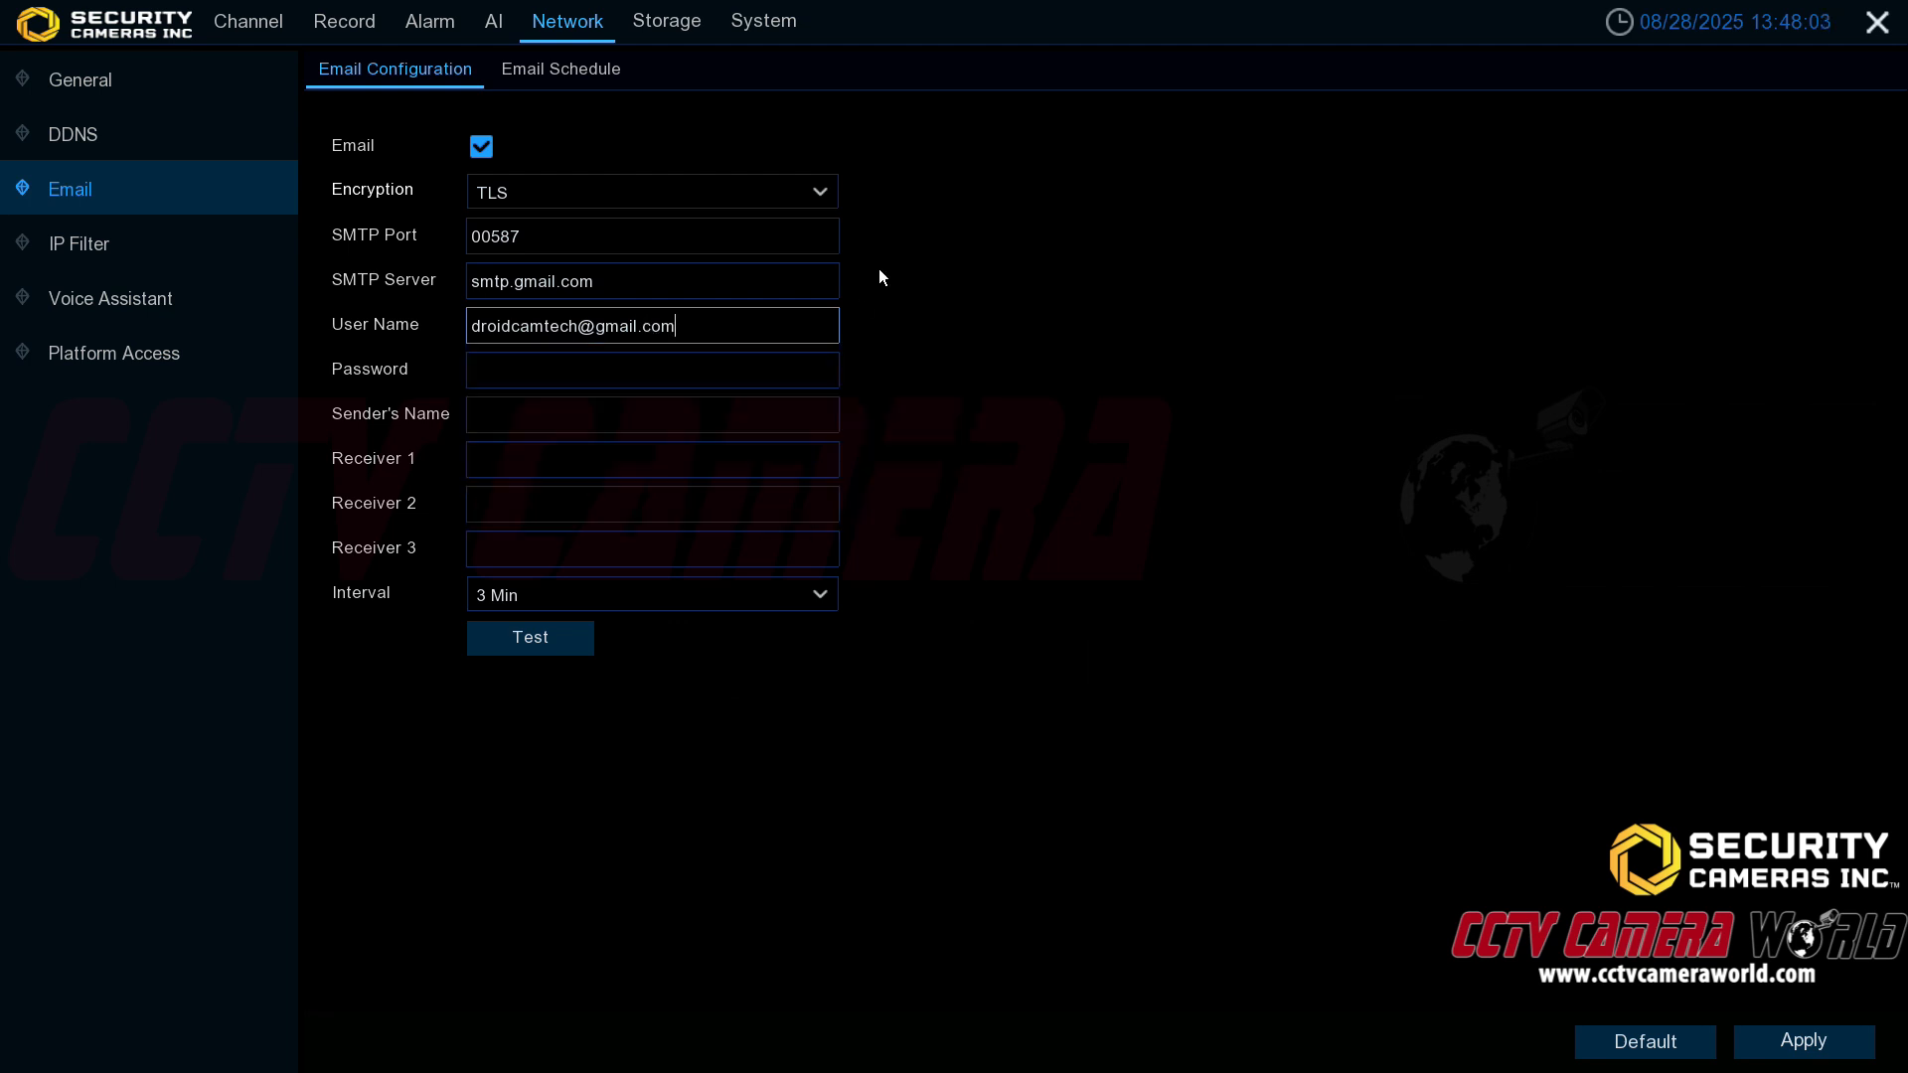
# Enter the email account's password, including its spaces, in the Password field and reveal it for checking
pyautogui.click(562, 360)
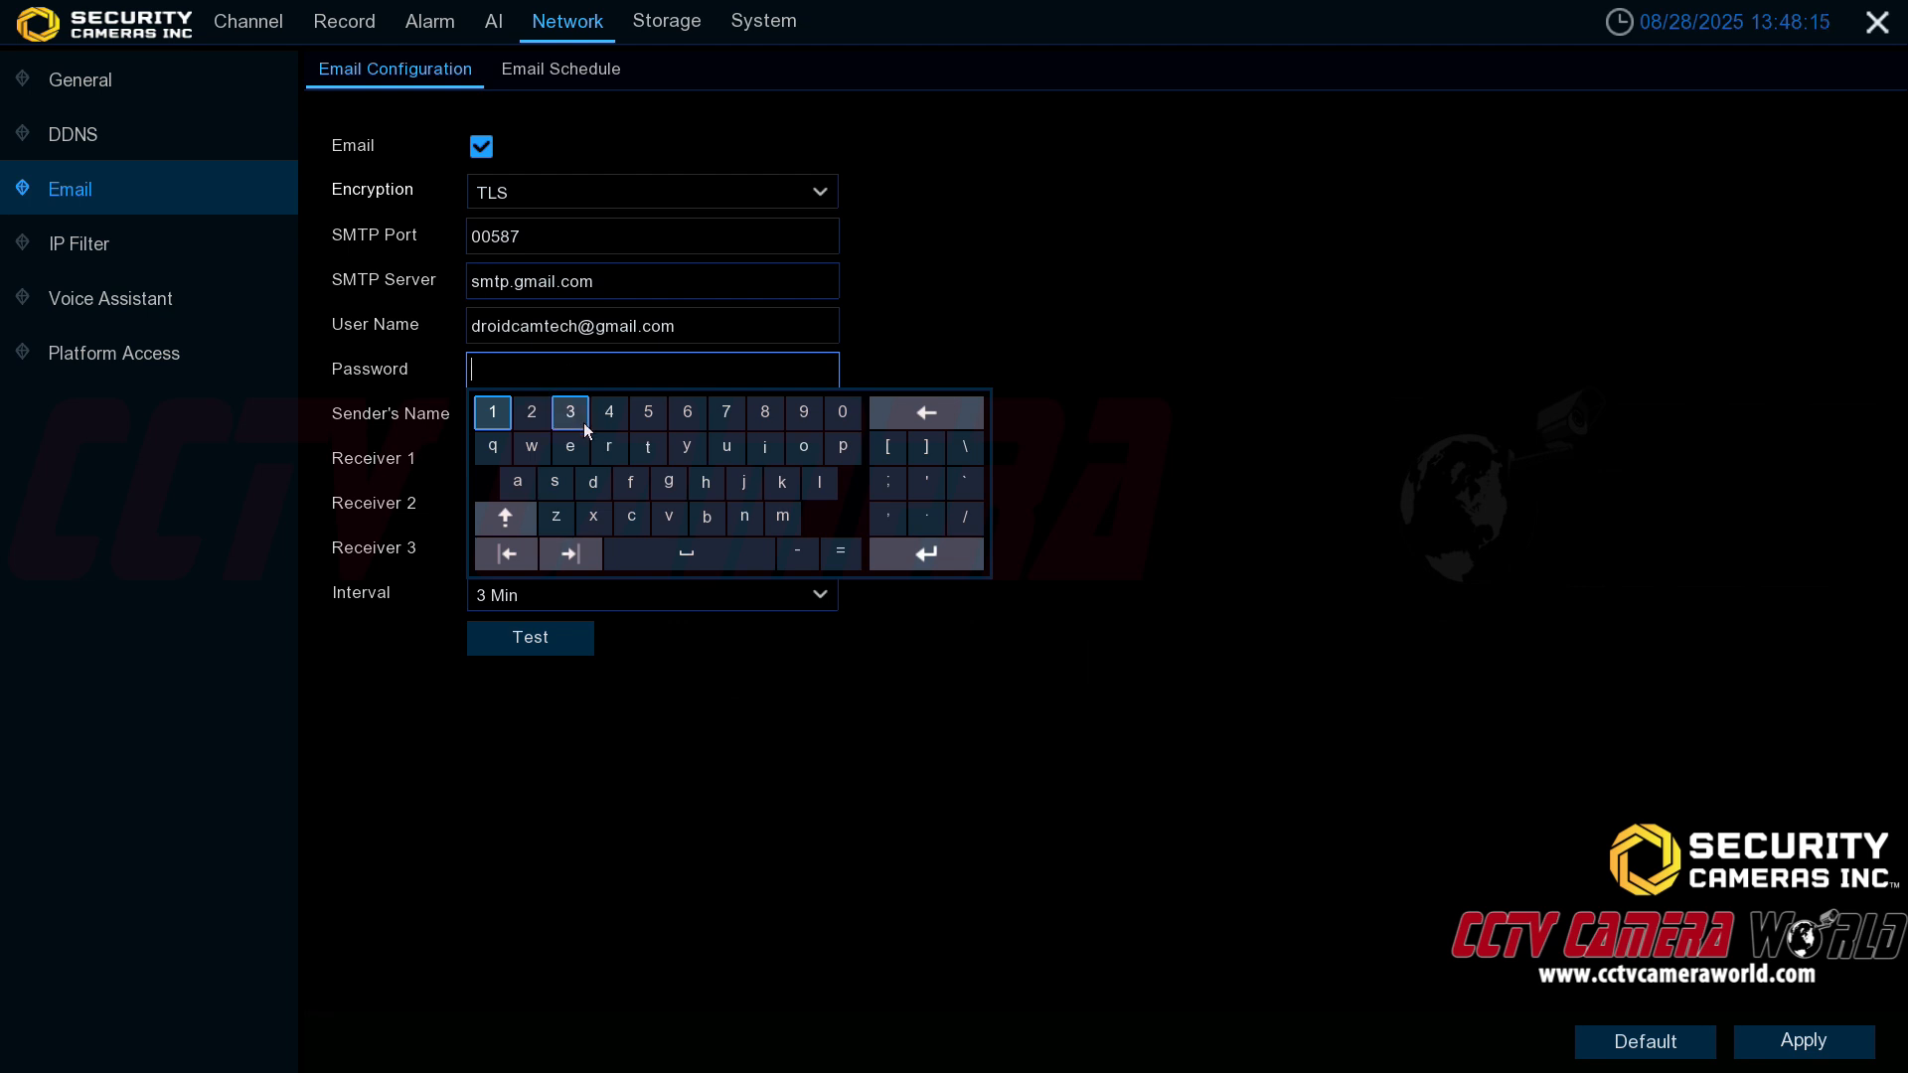
pyautogui.click(795, 456)
pyautogui.click(744, 483)
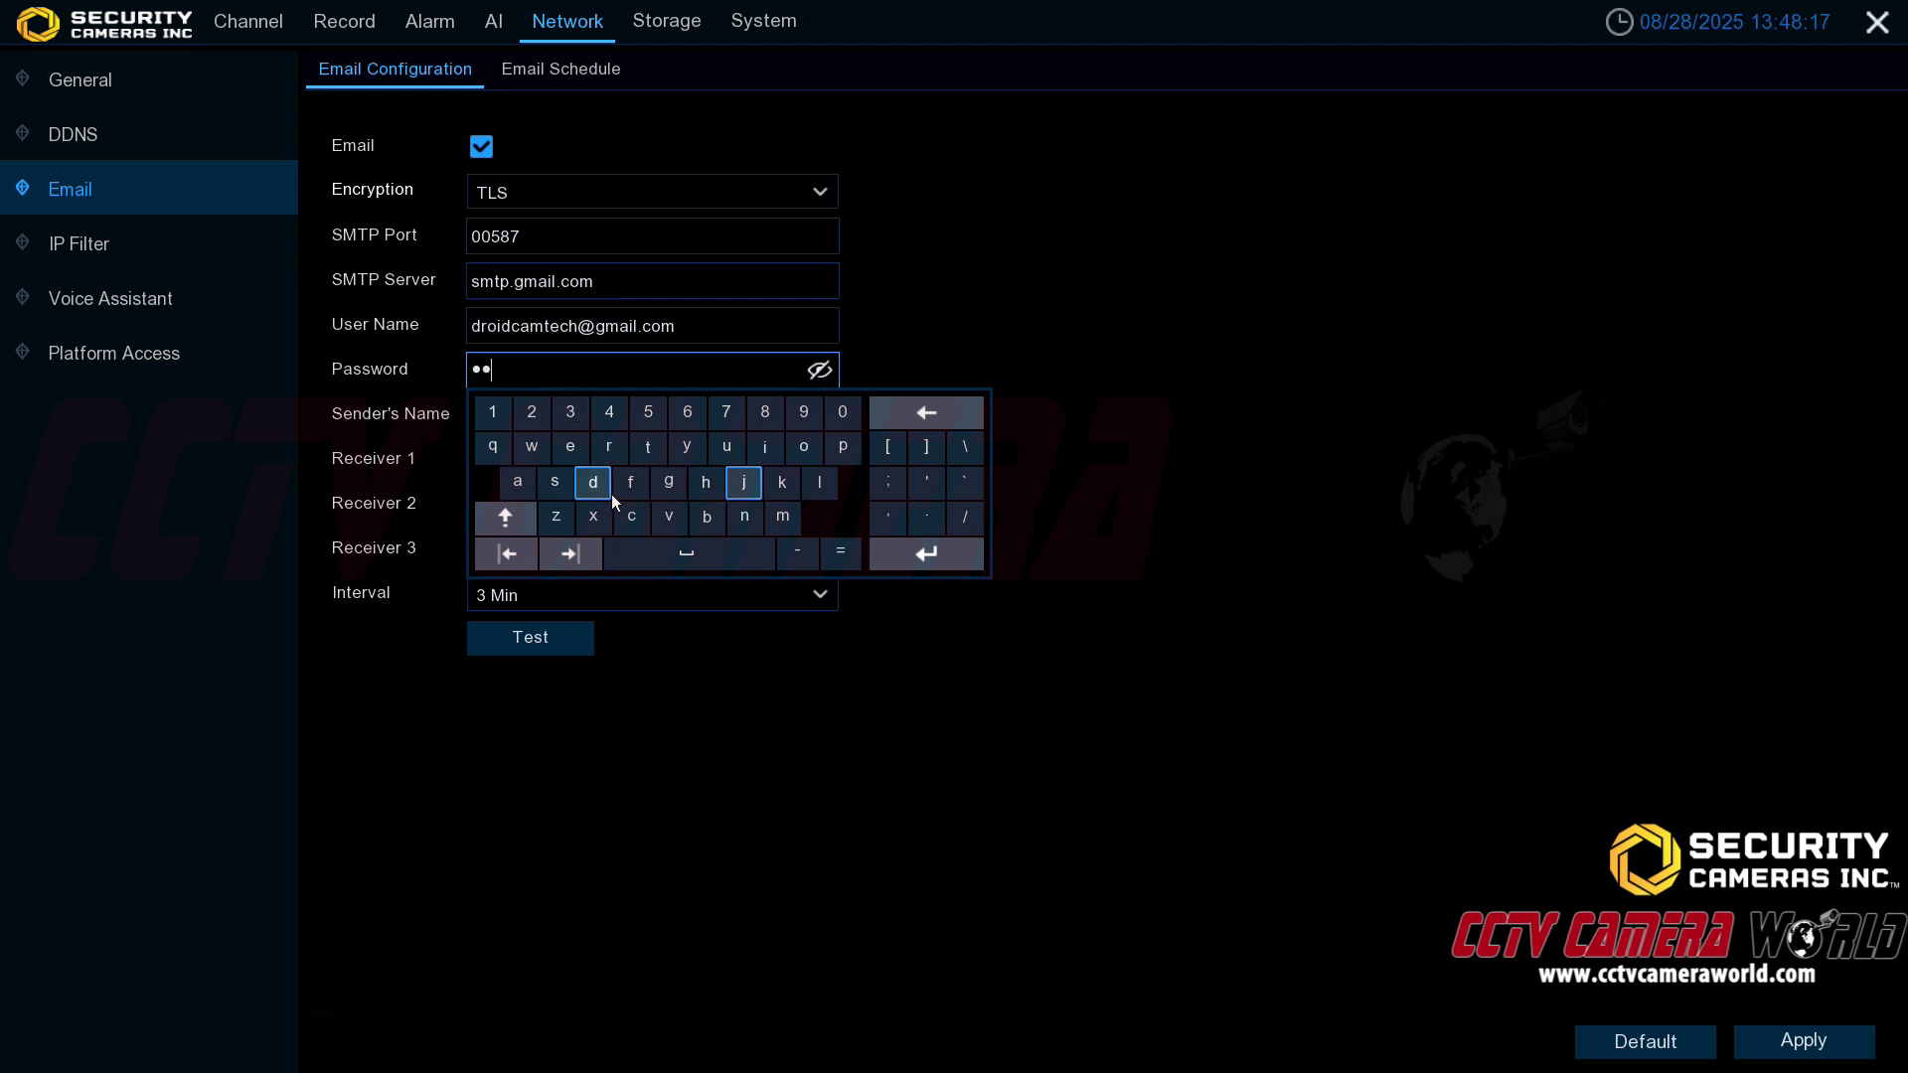
pyautogui.click(828, 450)
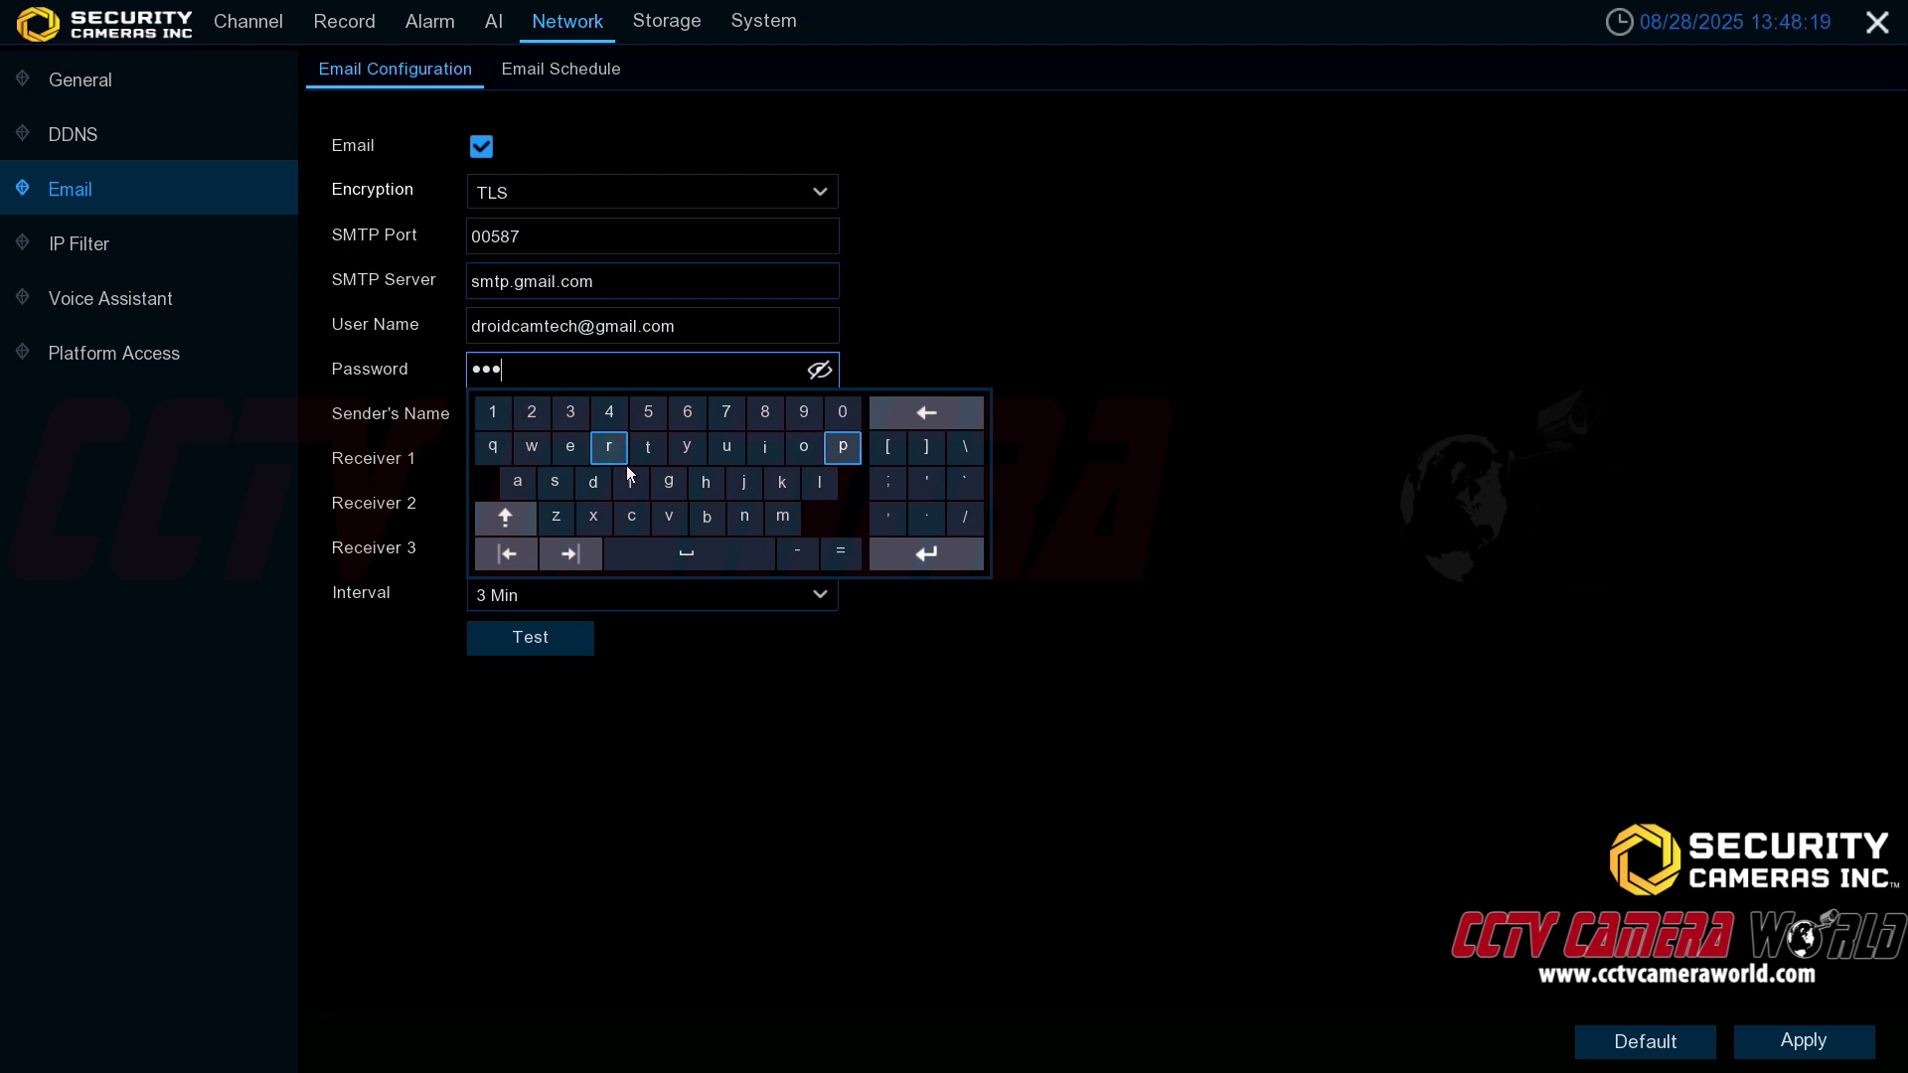
pyautogui.click(591, 491)
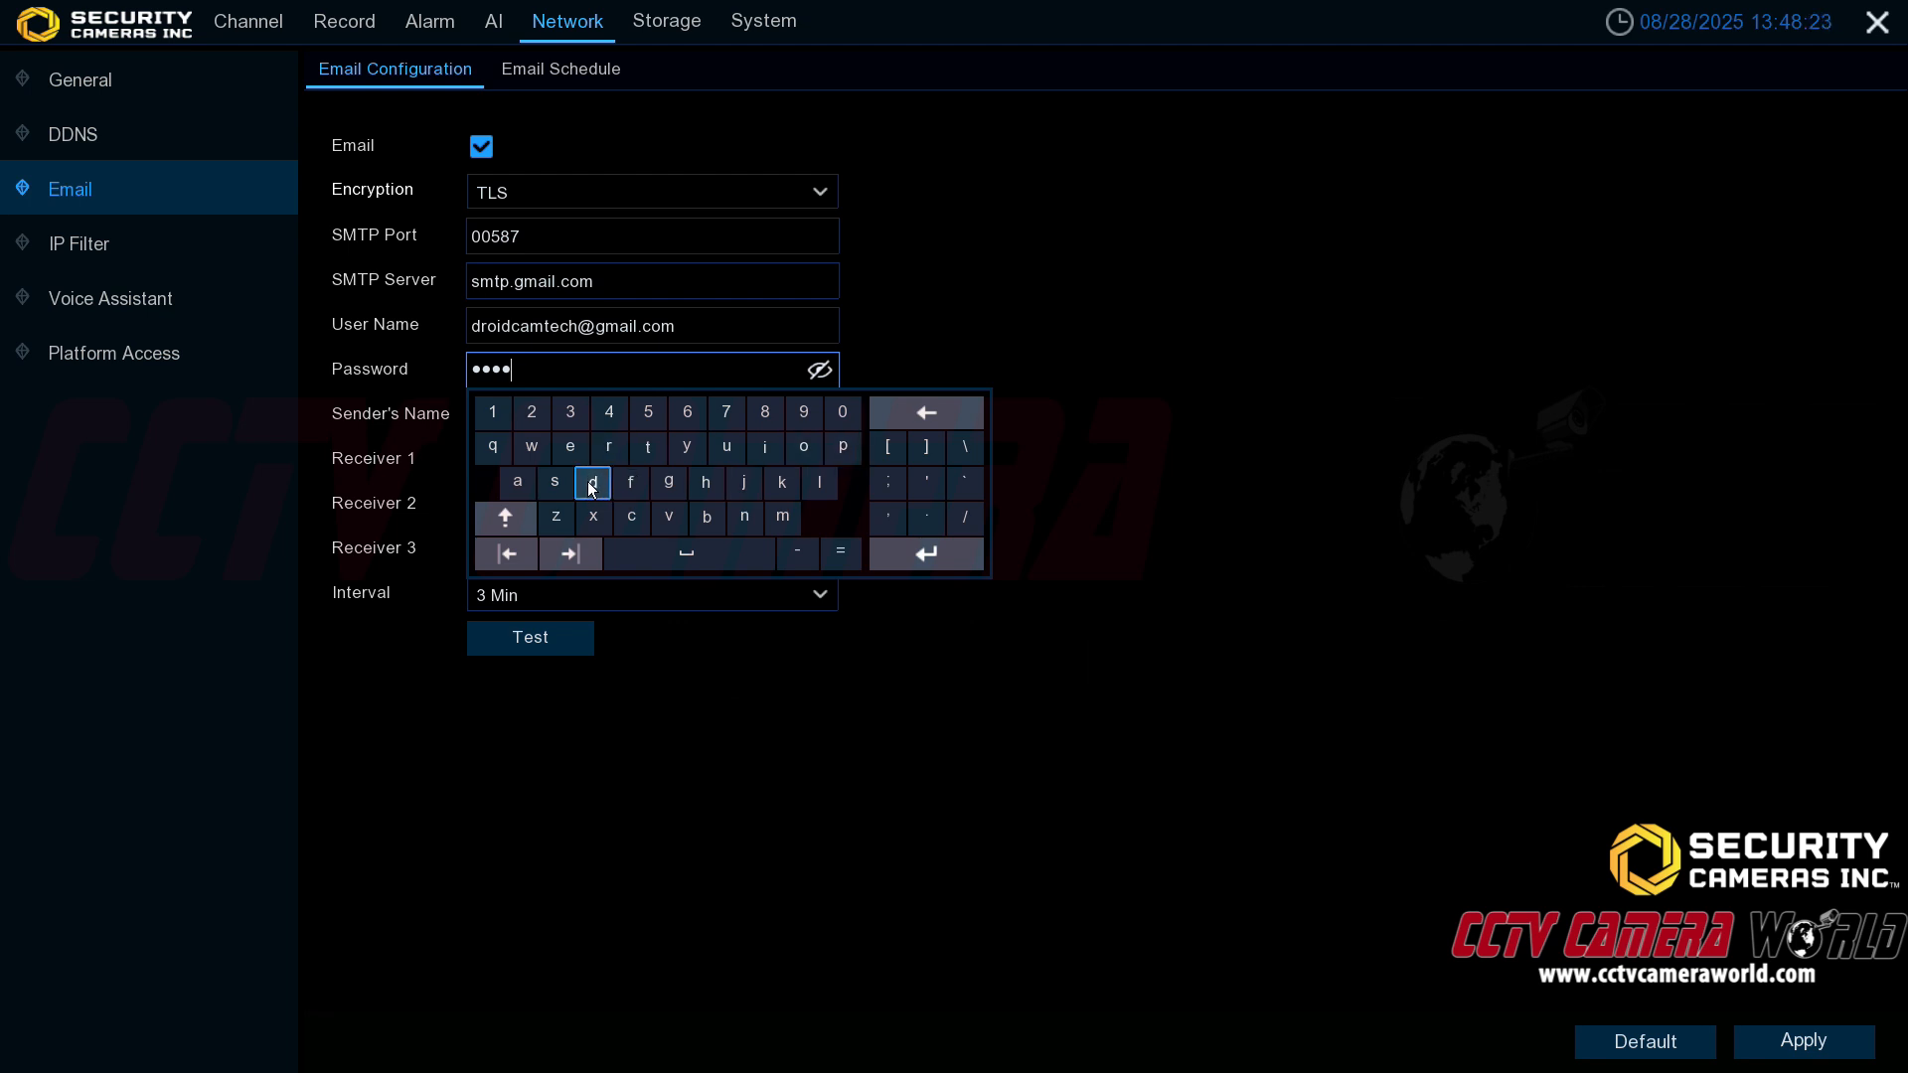
pyautogui.click(654, 556)
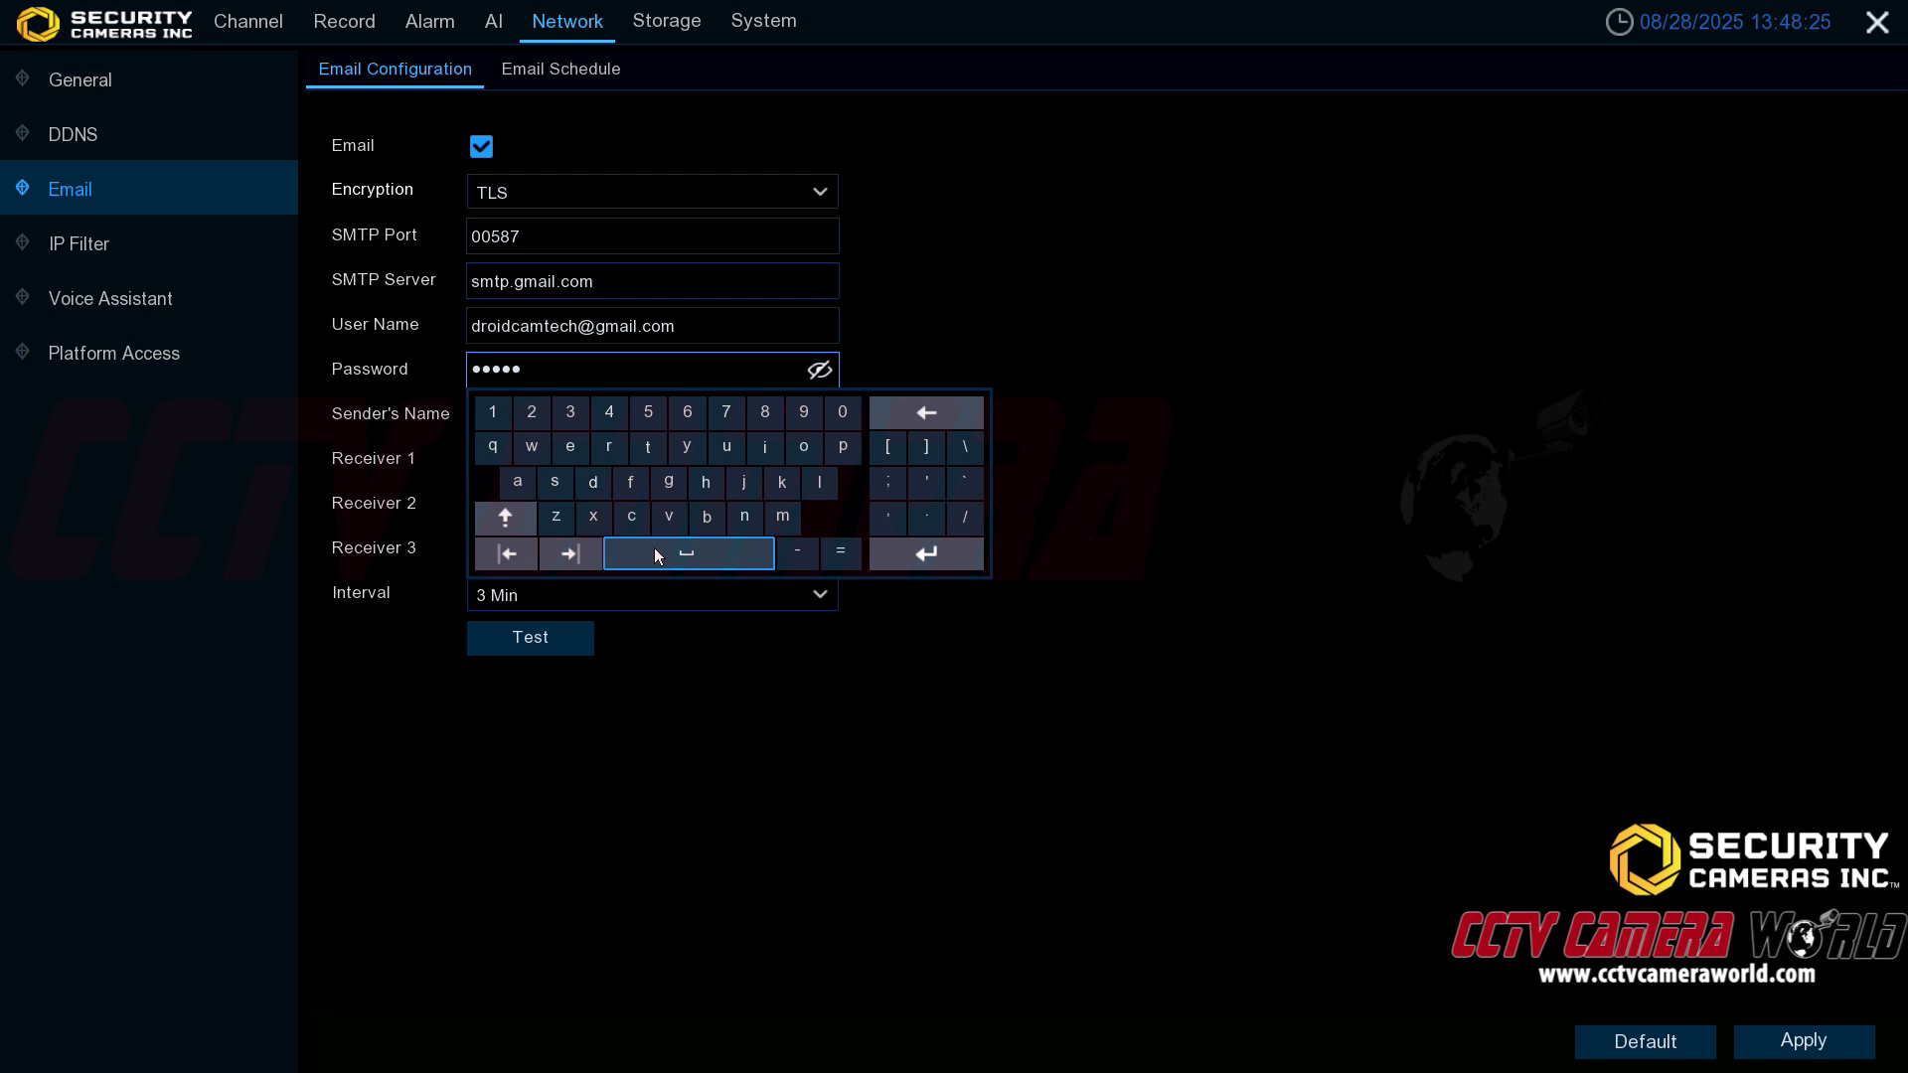
pyautogui.click(594, 483)
pyautogui.click(573, 449)
pyautogui.click(573, 450)
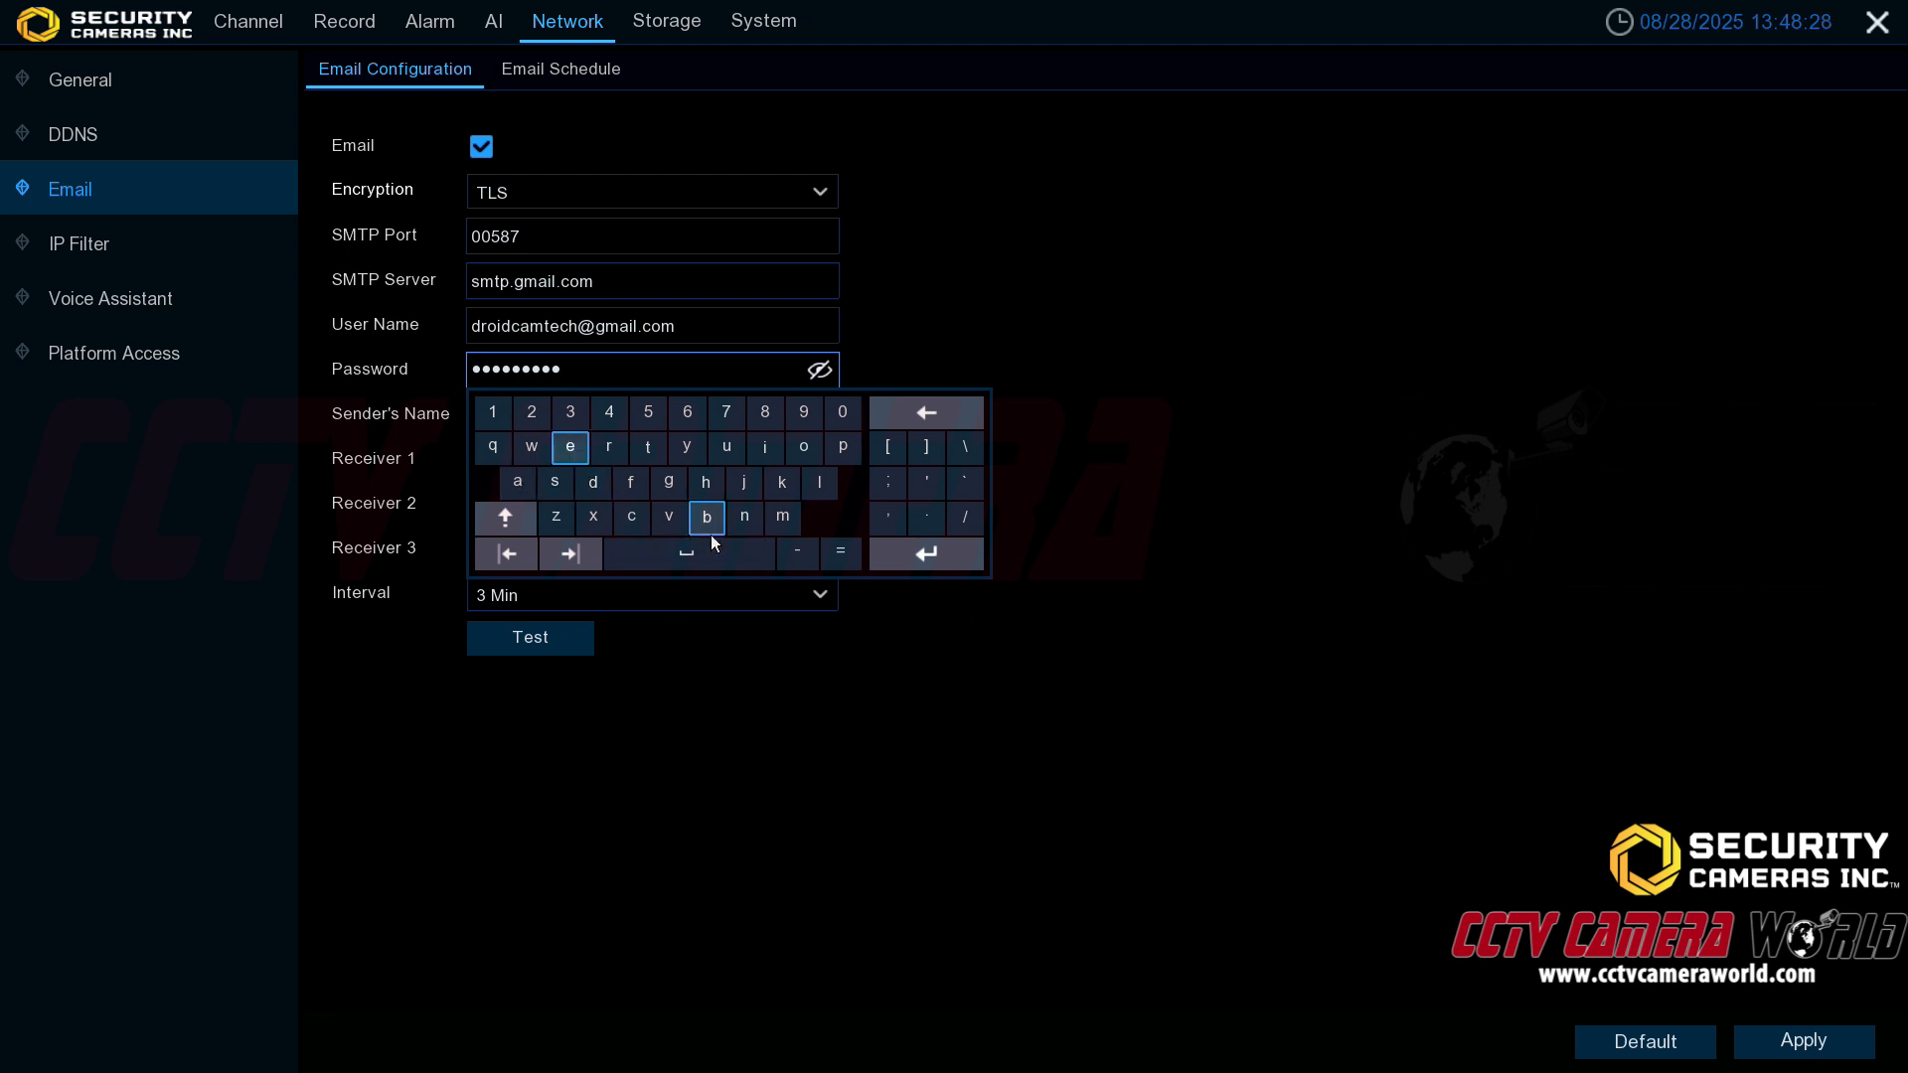
pyautogui.click(699, 551)
pyautogui.click(725, 453)
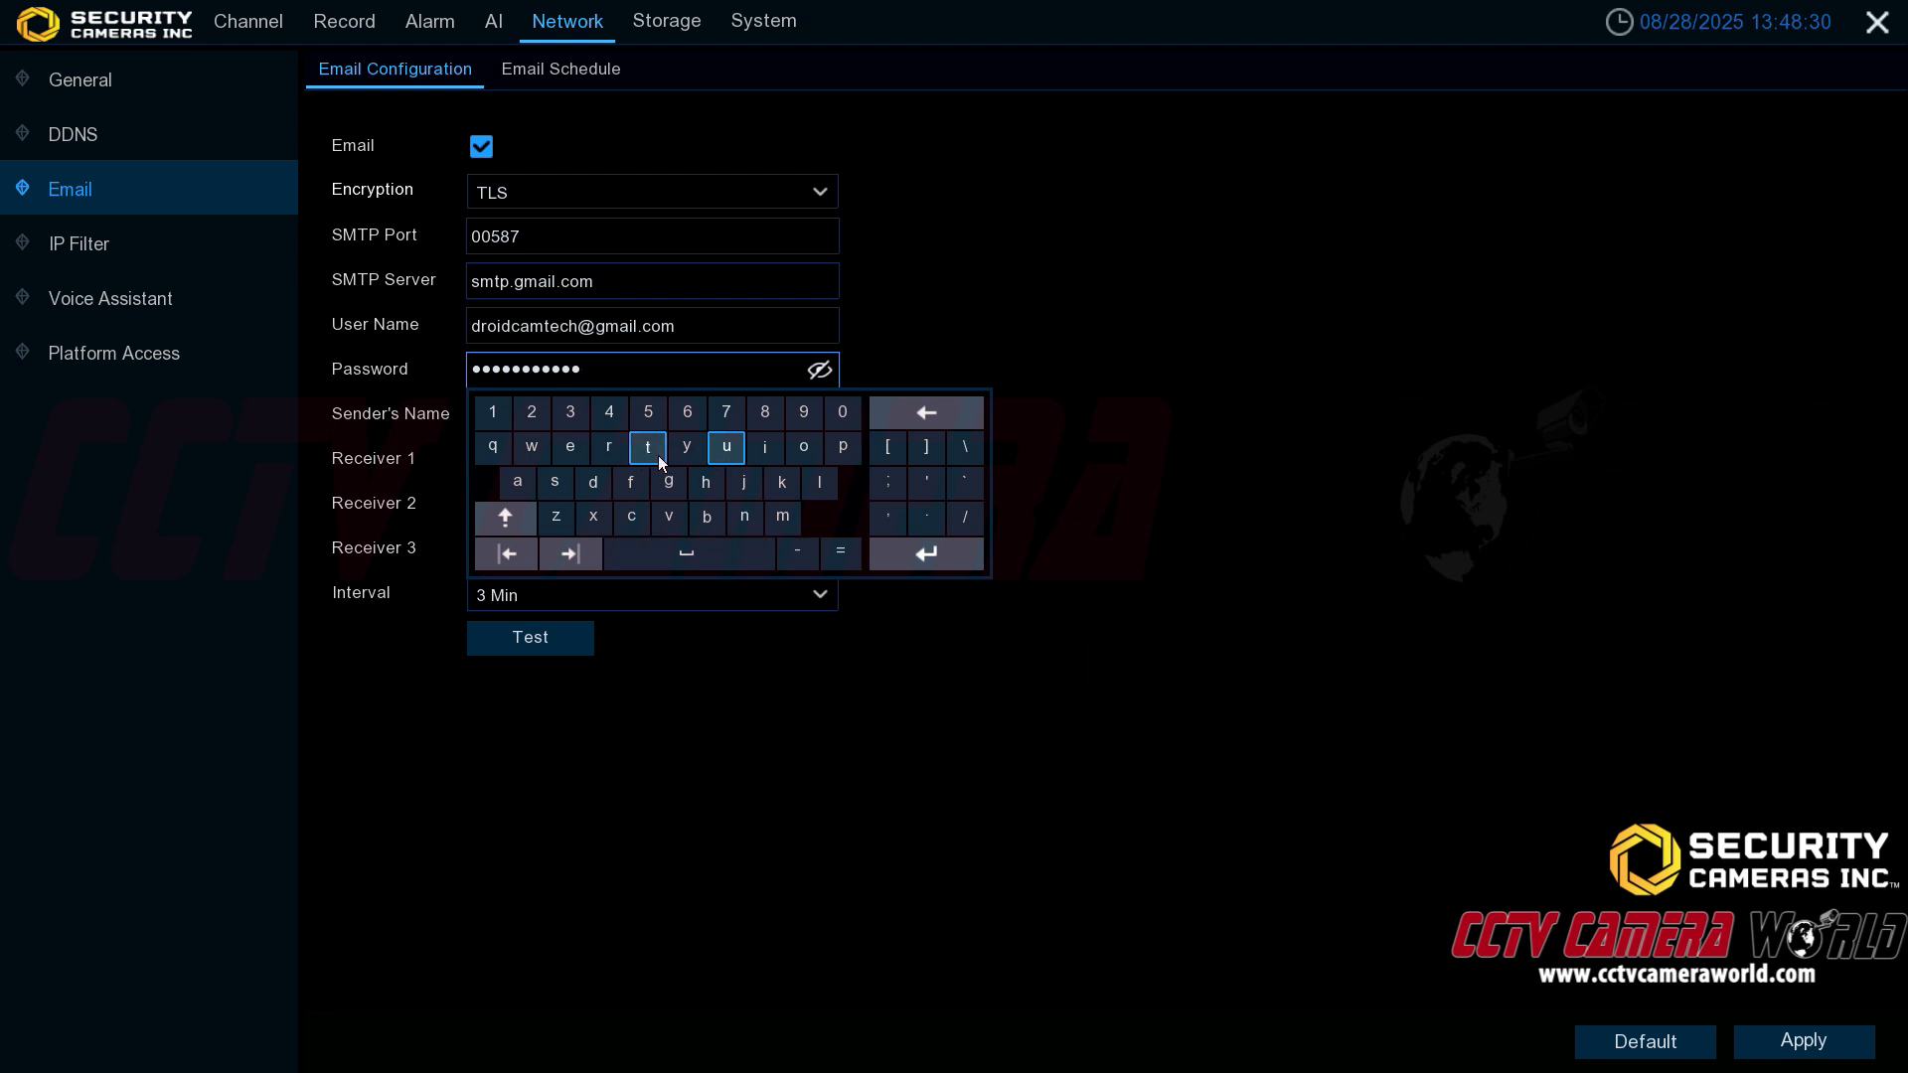
pyautogui.click(654, 451)
pyautogui.click(820, 484)
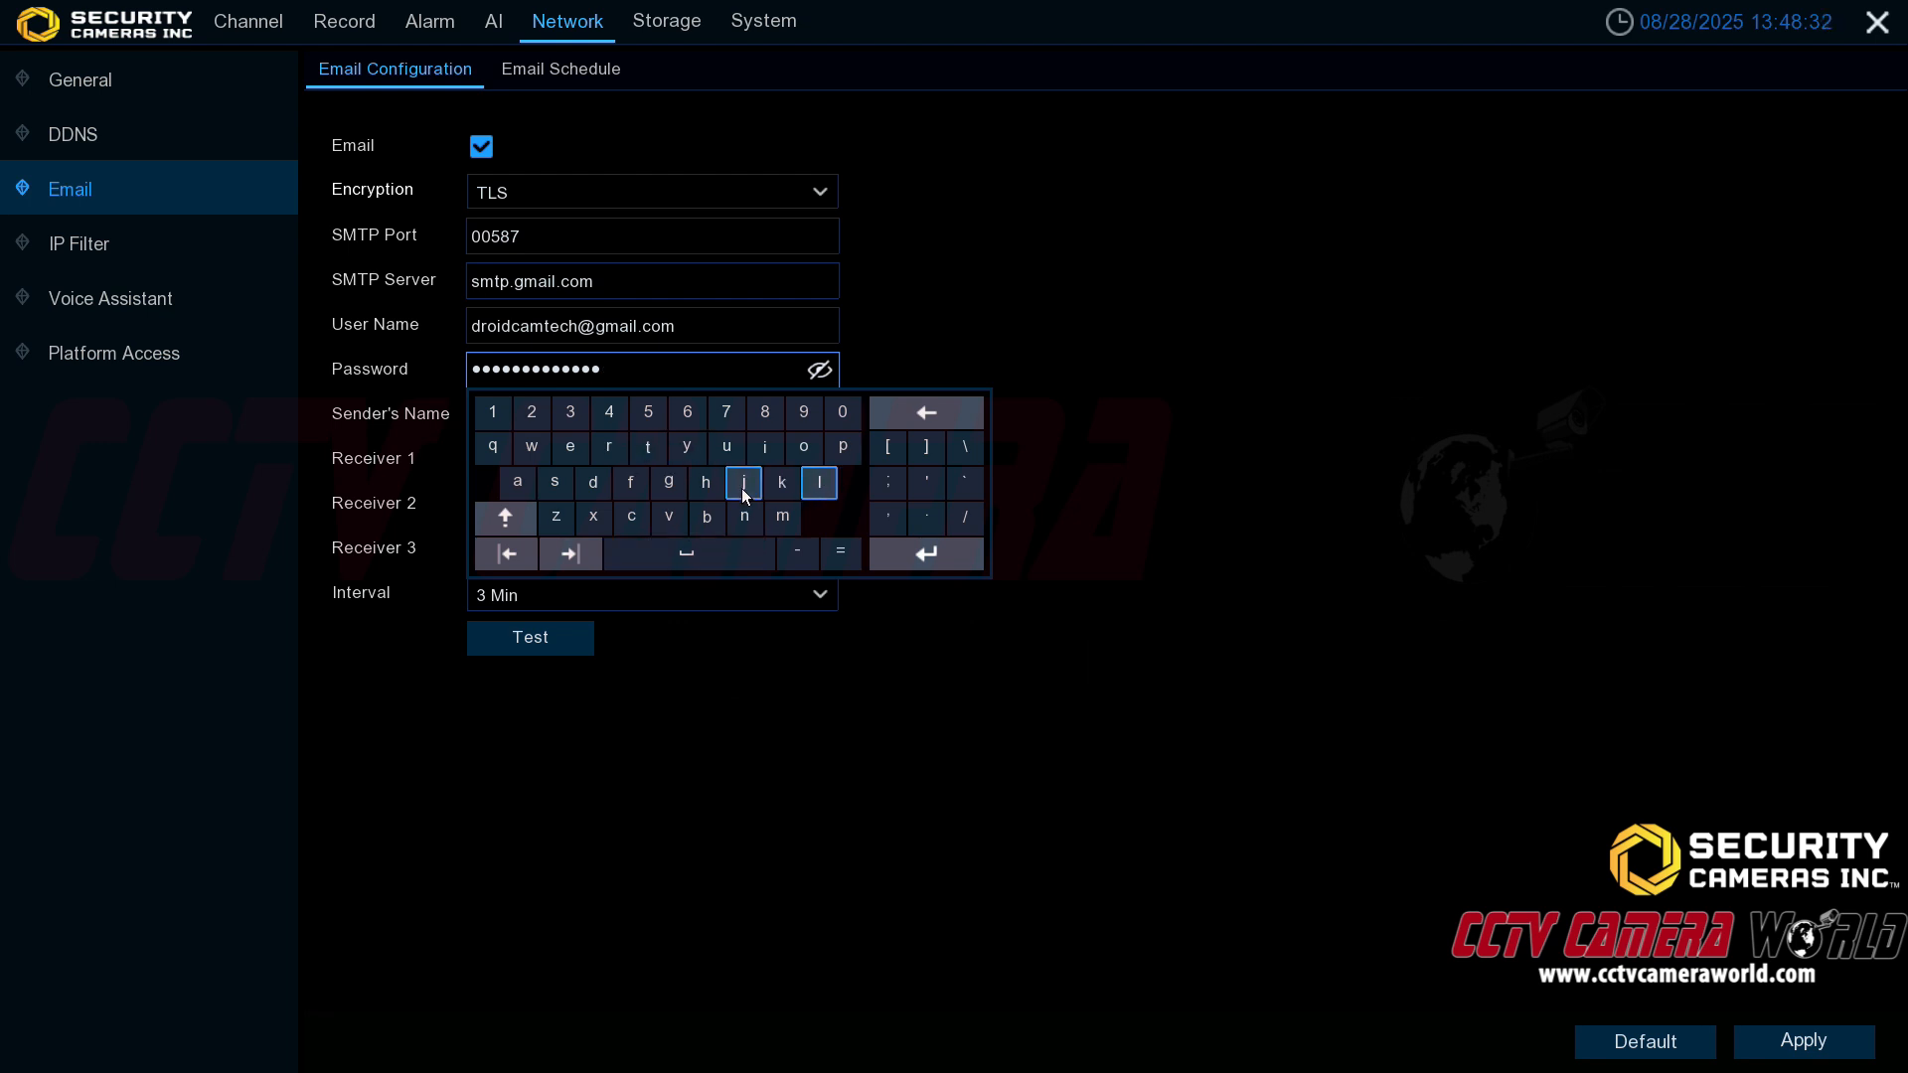
pyautogui.click(742, 484)
pyautogui.click(744, 545)
pyautogui.click(774, 518)
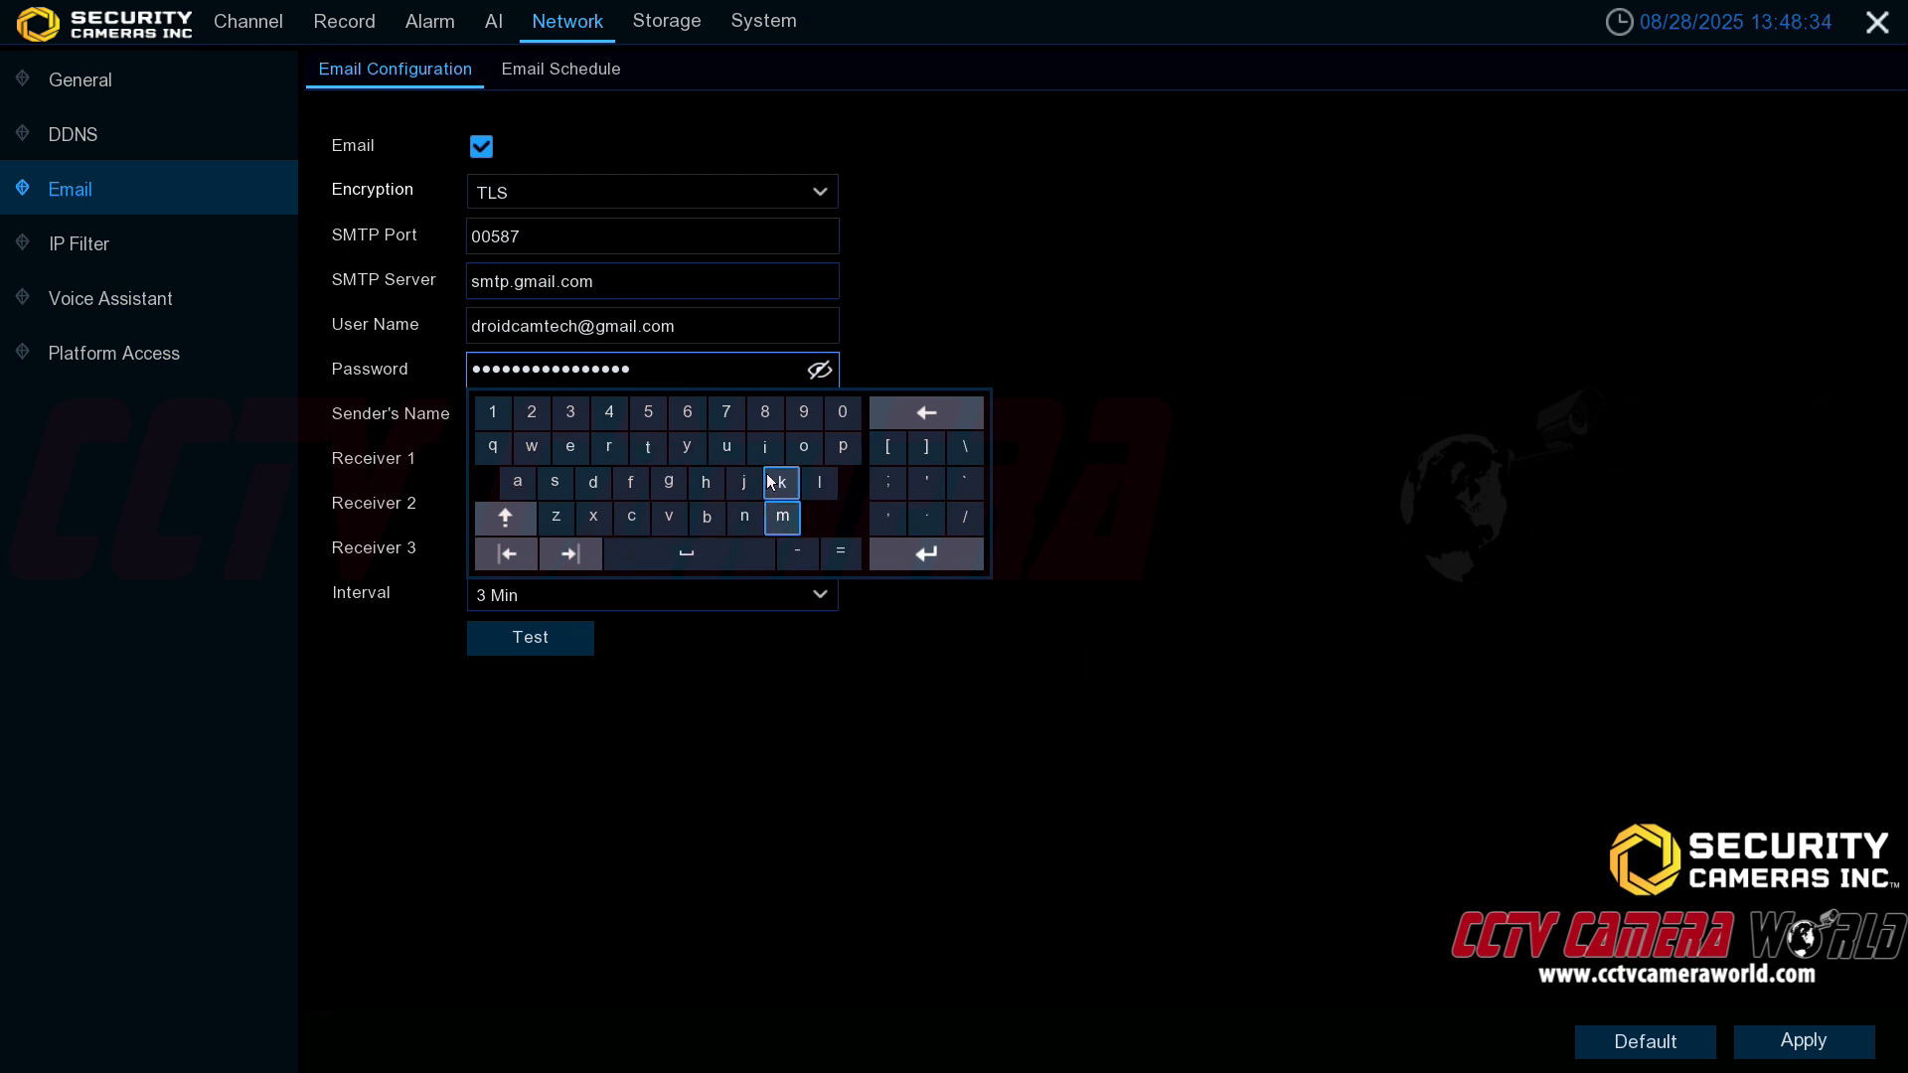
pyautogui.click(765, 451)
pyautogui.click(505, 481)
pyautogui.click(666, 484)
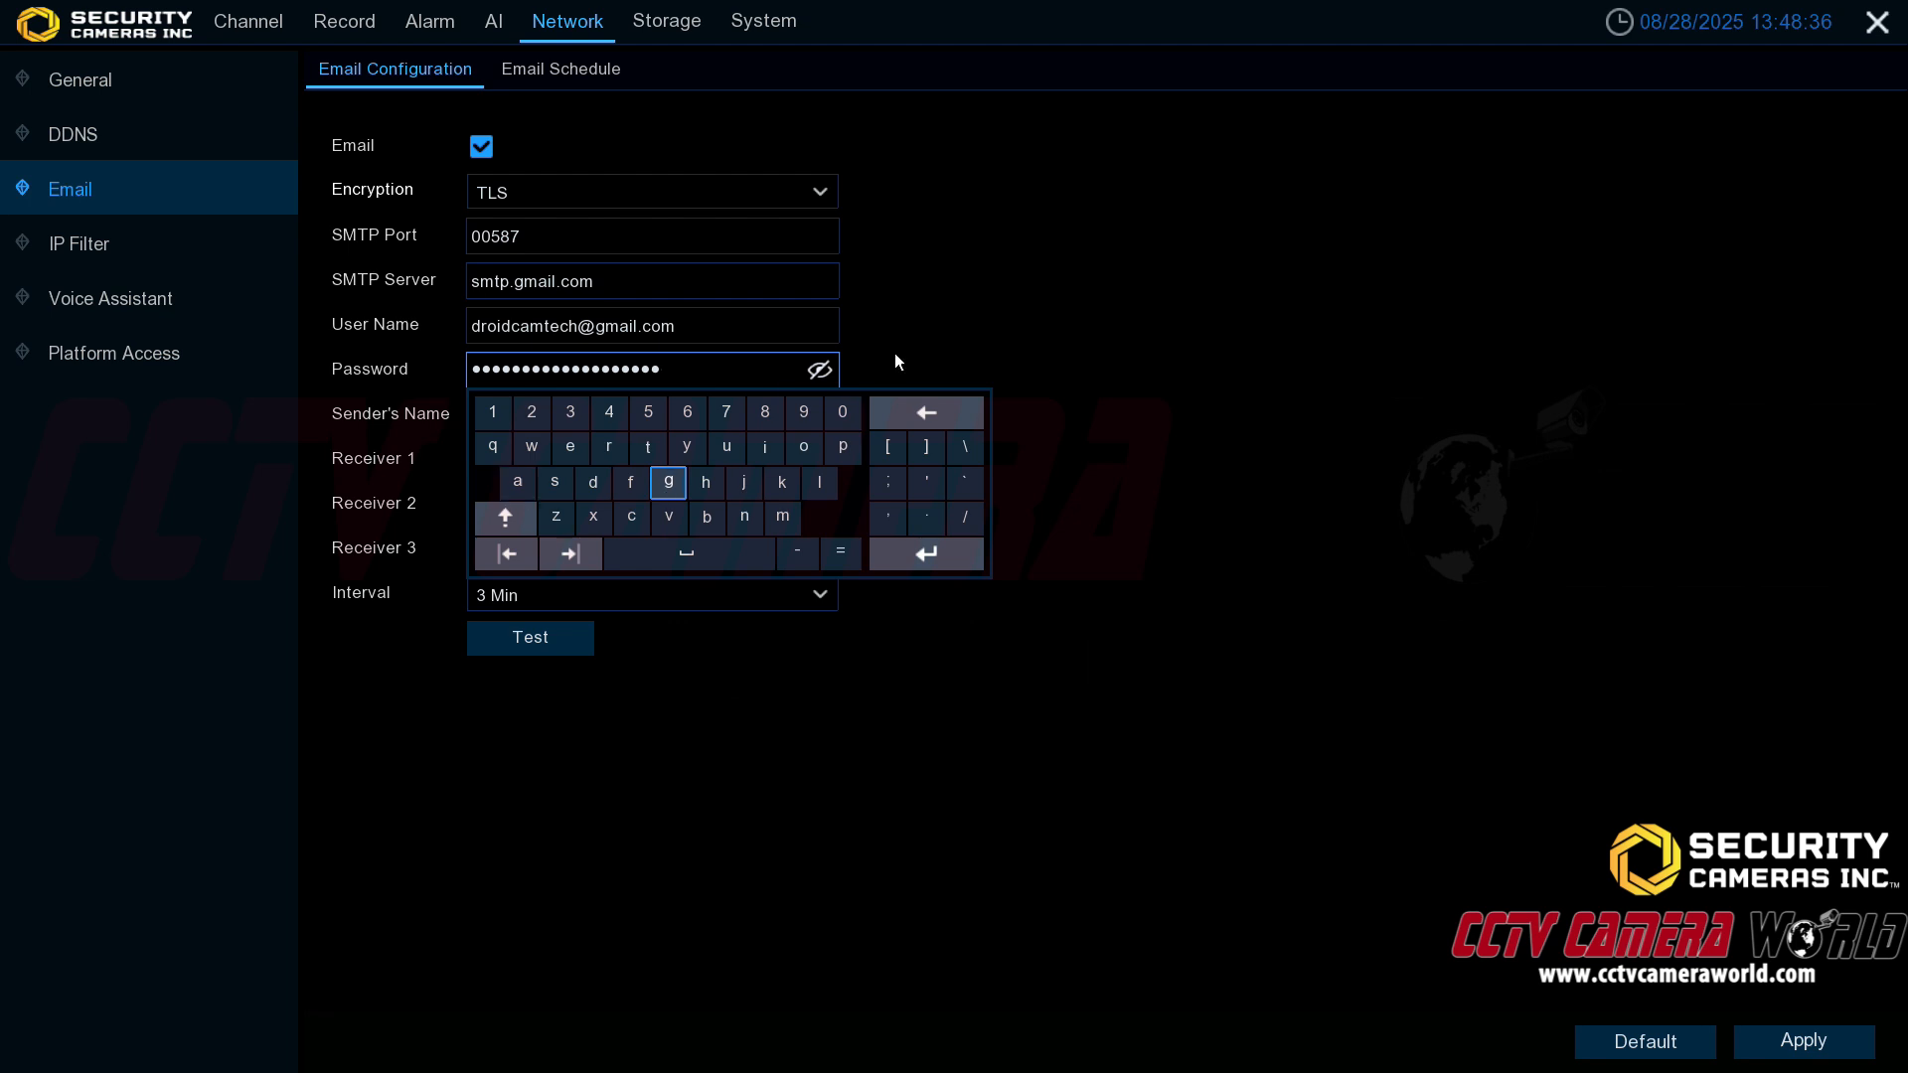
pyautogui.click(894, 354)
pyautogui.click(820, 371)
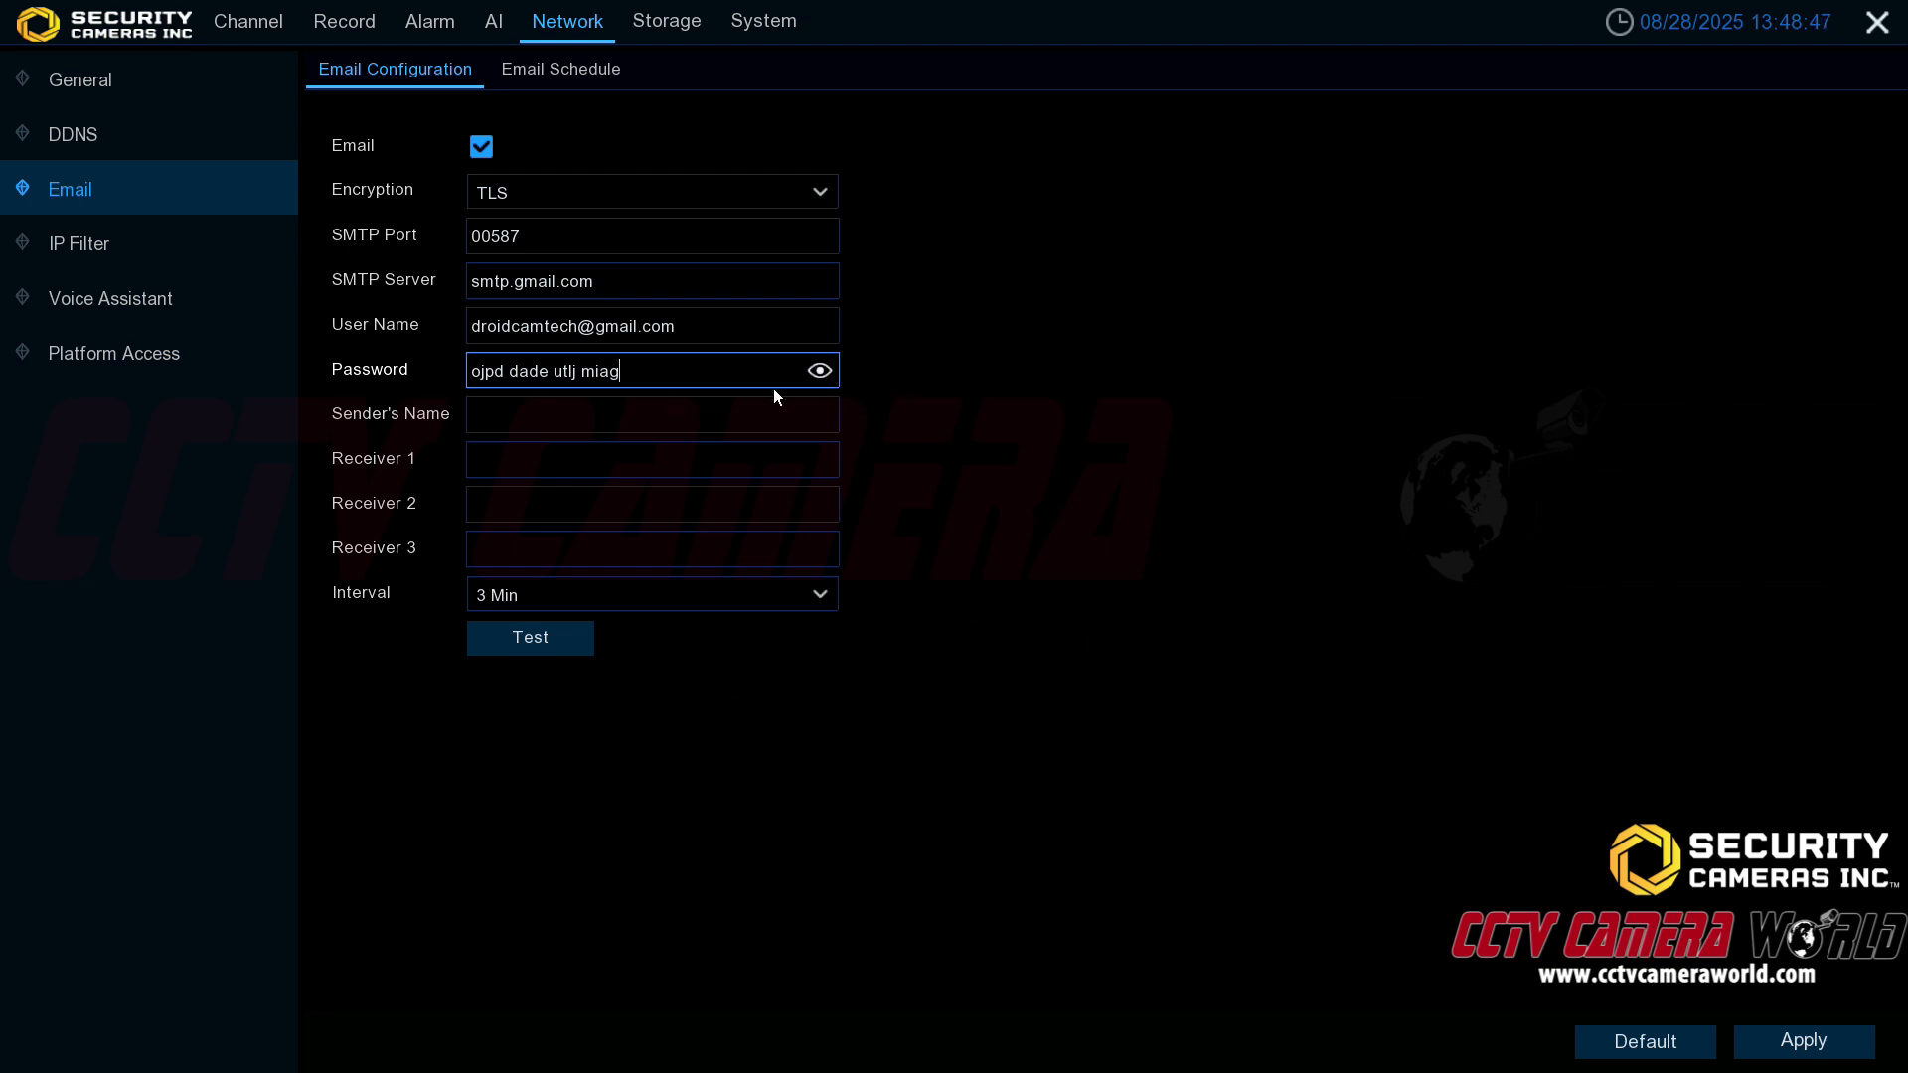
# Enter DVR Alerts as the Sender's Name in the email configuration
pyautogui.click(539, 412)
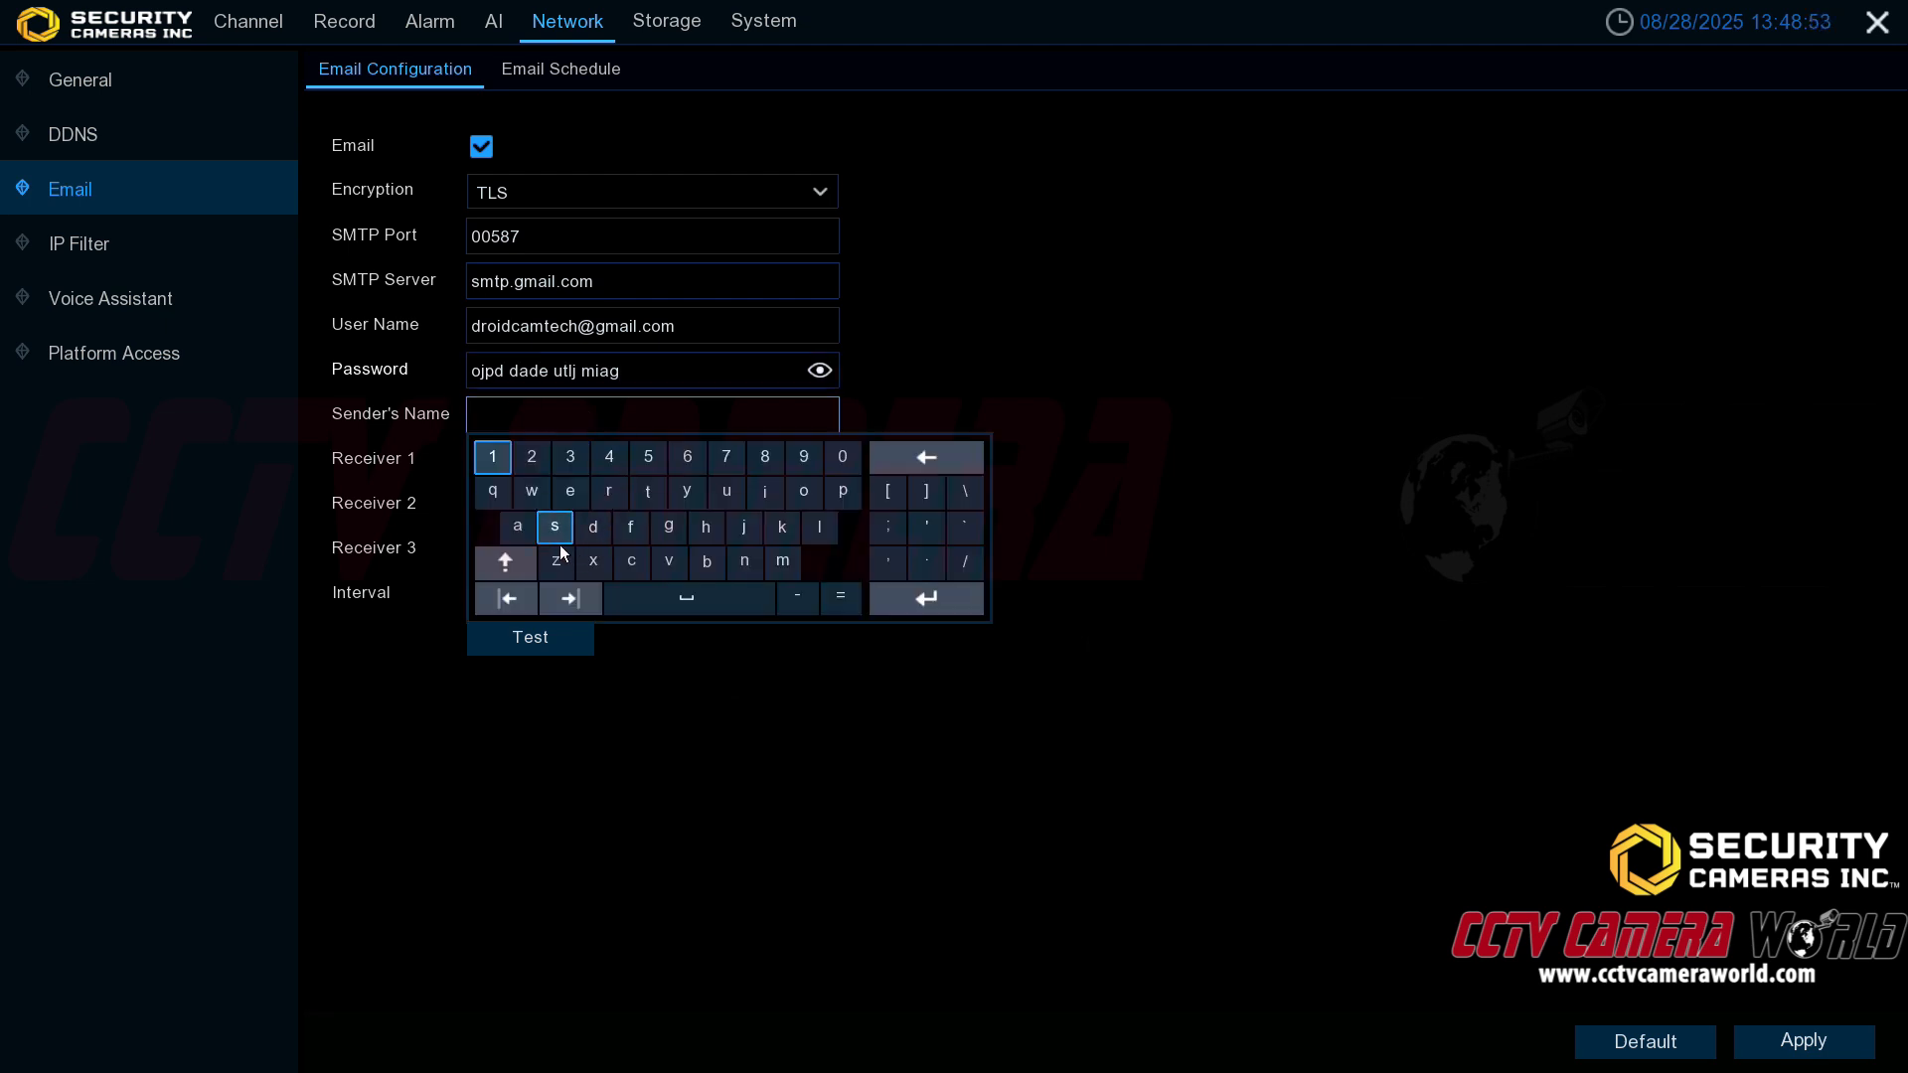
pyautogui.click(506, 564)
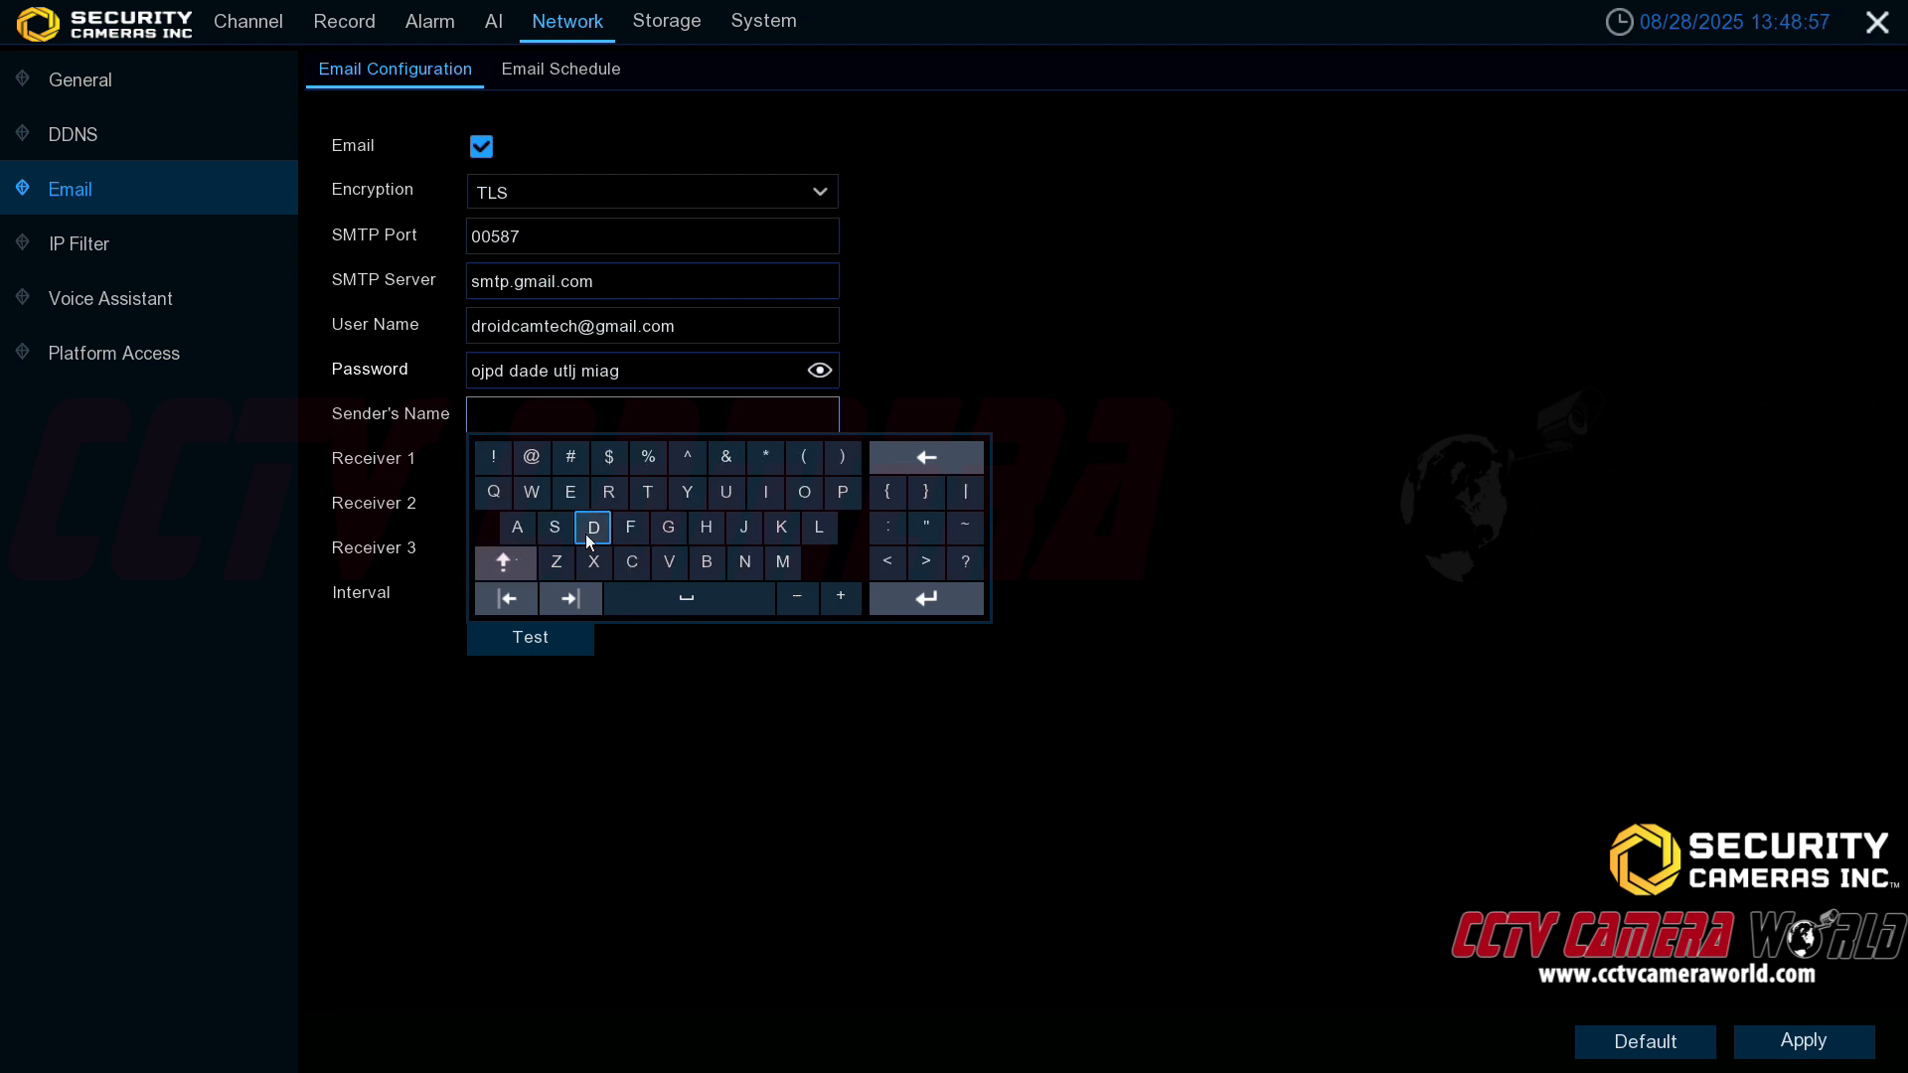
pyautogui.click(593, 527)
pyautogui.click(666, 562)
pyautogui.click(609, 492)
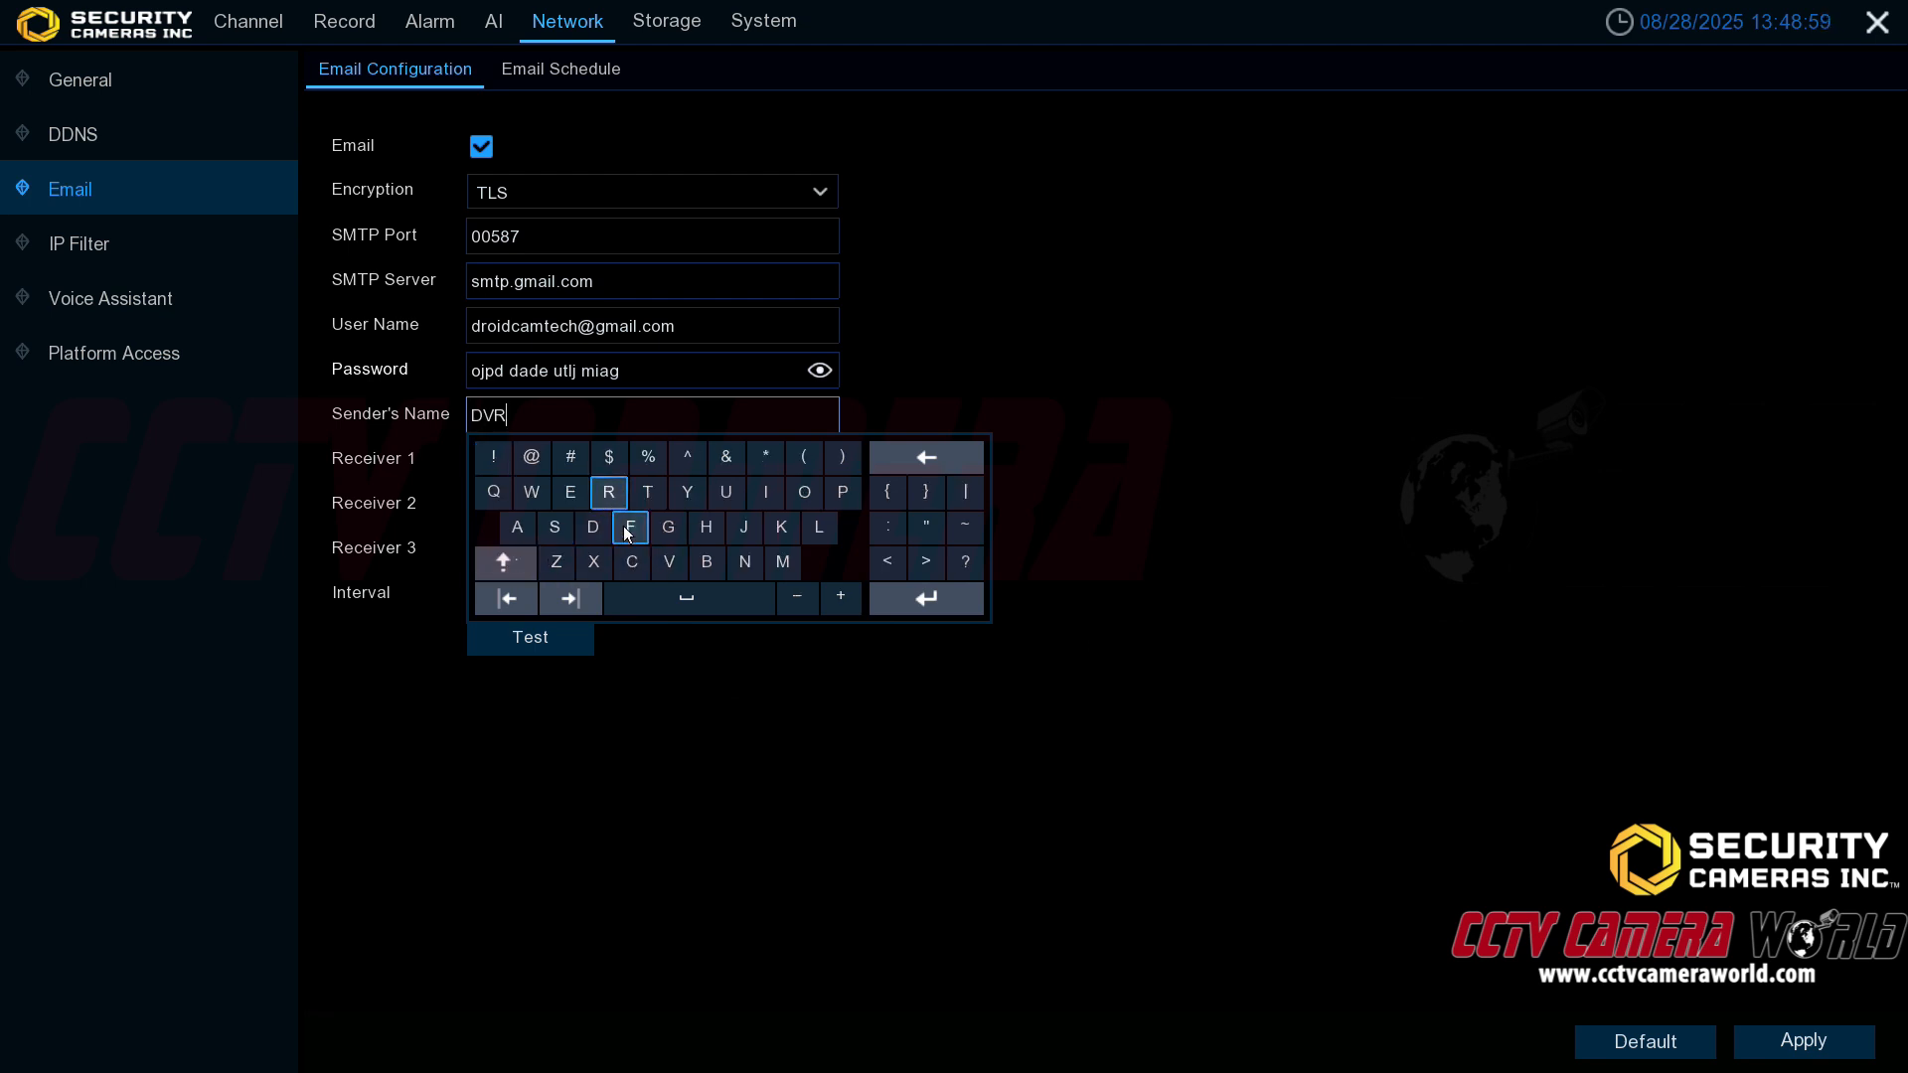
pyautogui.click(507, 564)
pyautogui.click(509, 567)
pyautogui.click(520, 530)
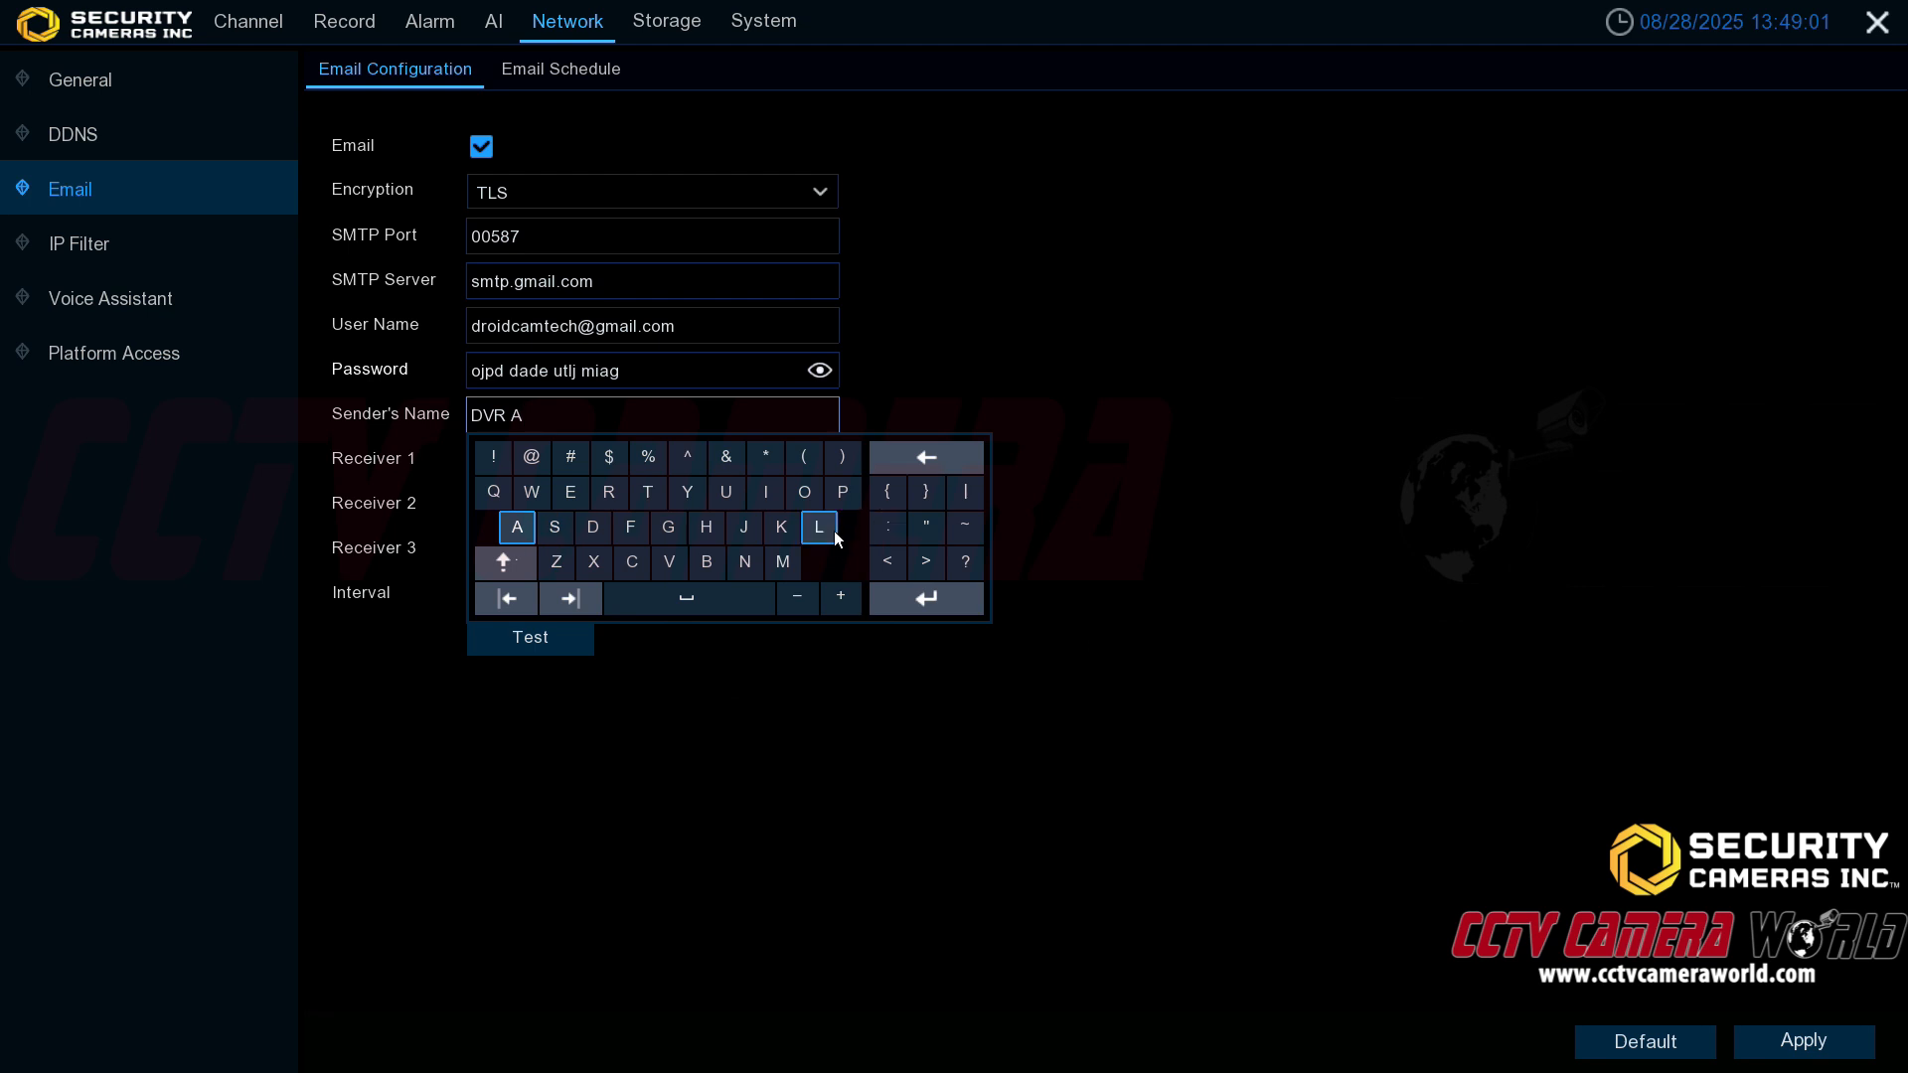
pyautogui.click(510, 567)
pyautogui.click(582, 497)
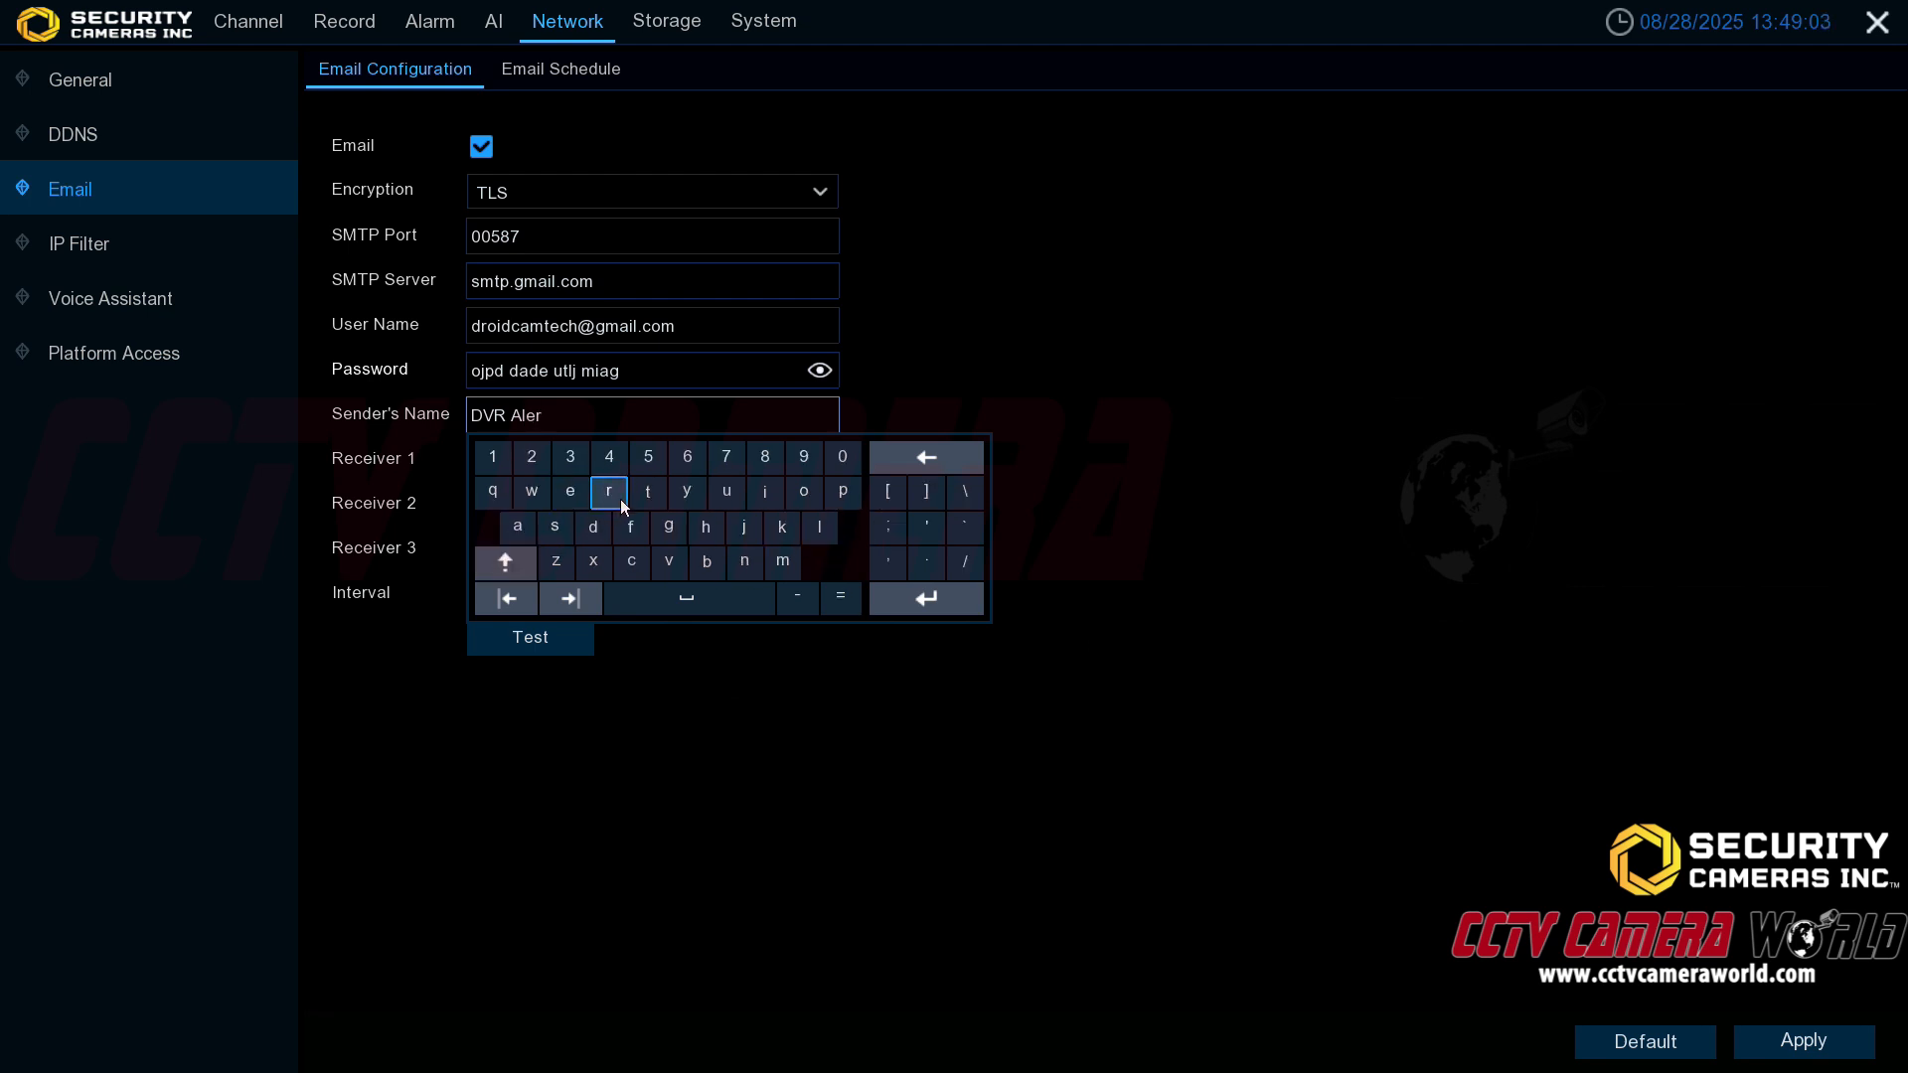
pyautogui.click(616, 497)
pyautogui.click(647, 492)
pyautogui.click(556, 528)
pyautogui.click(926, 598)
# Fill in the Receiver 1 field with the recipient's full Gmail address
pyautogui.click(678, 460)
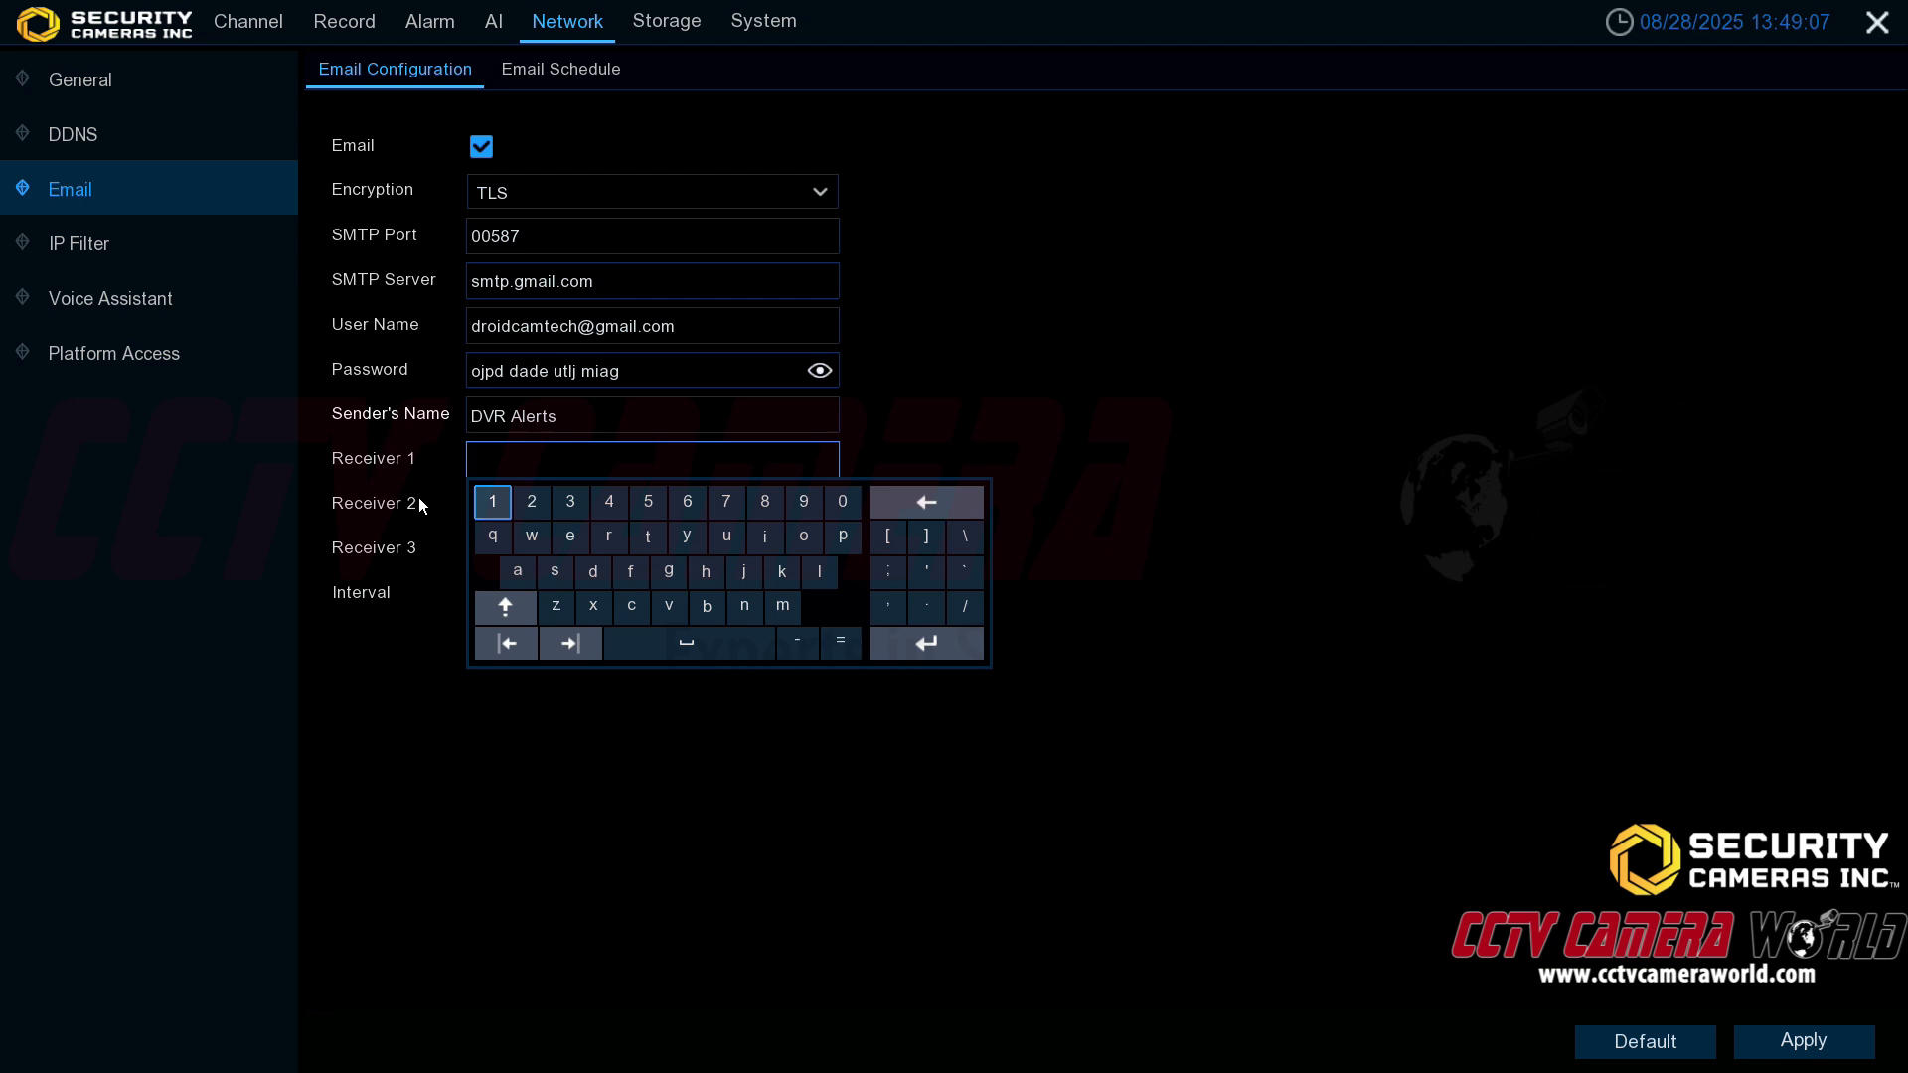
pyautogui.click(596, 571)
pyautogui.click(609, 537)
pyautogui.click(804, 537)
pyautogui.click(766, 536)
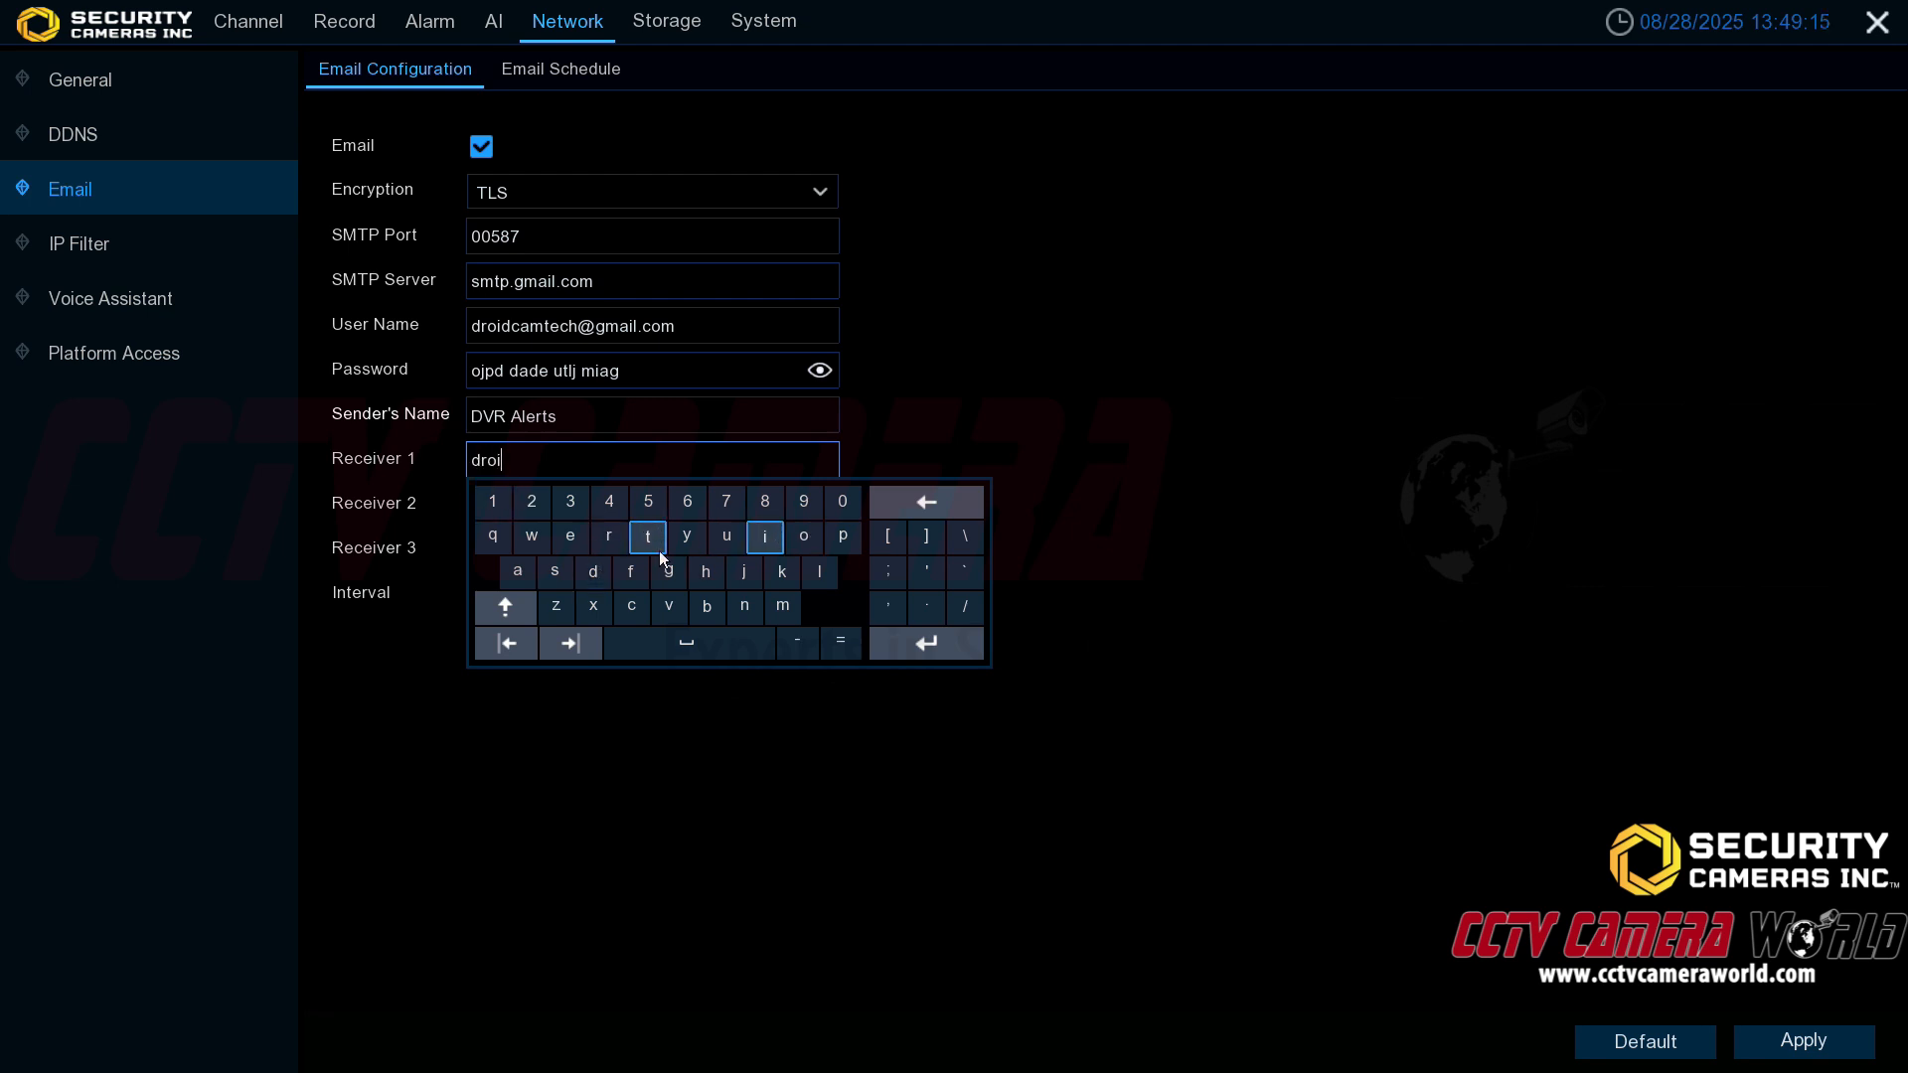
pyautogui.click(594, 571)
pyautogui.click(632, 607)
pyautogui.click(533, 580)
pyautogui.click(783, 607)
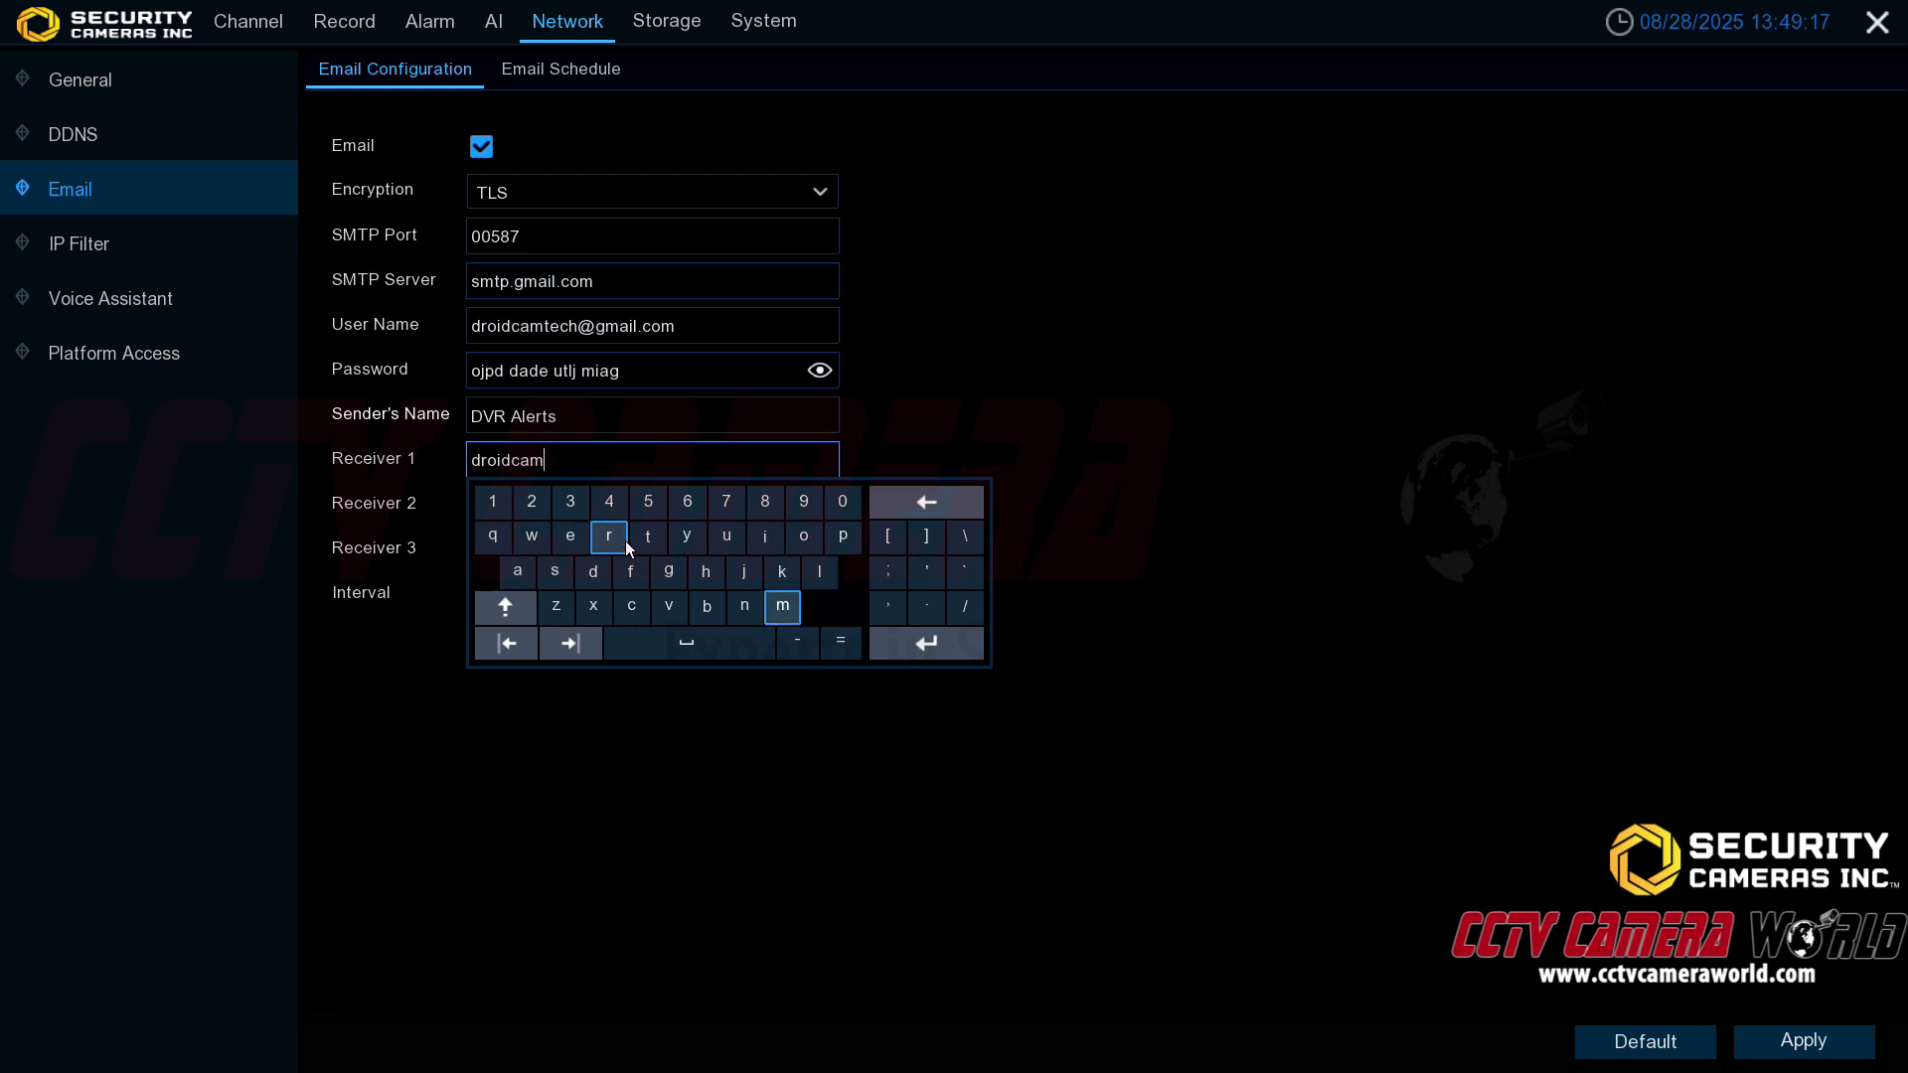
pyautogui.click(648, 537)
pyautogui.click(571, 537)
pyautogui.click(632, 606)
pyautogui.click(705, 572)
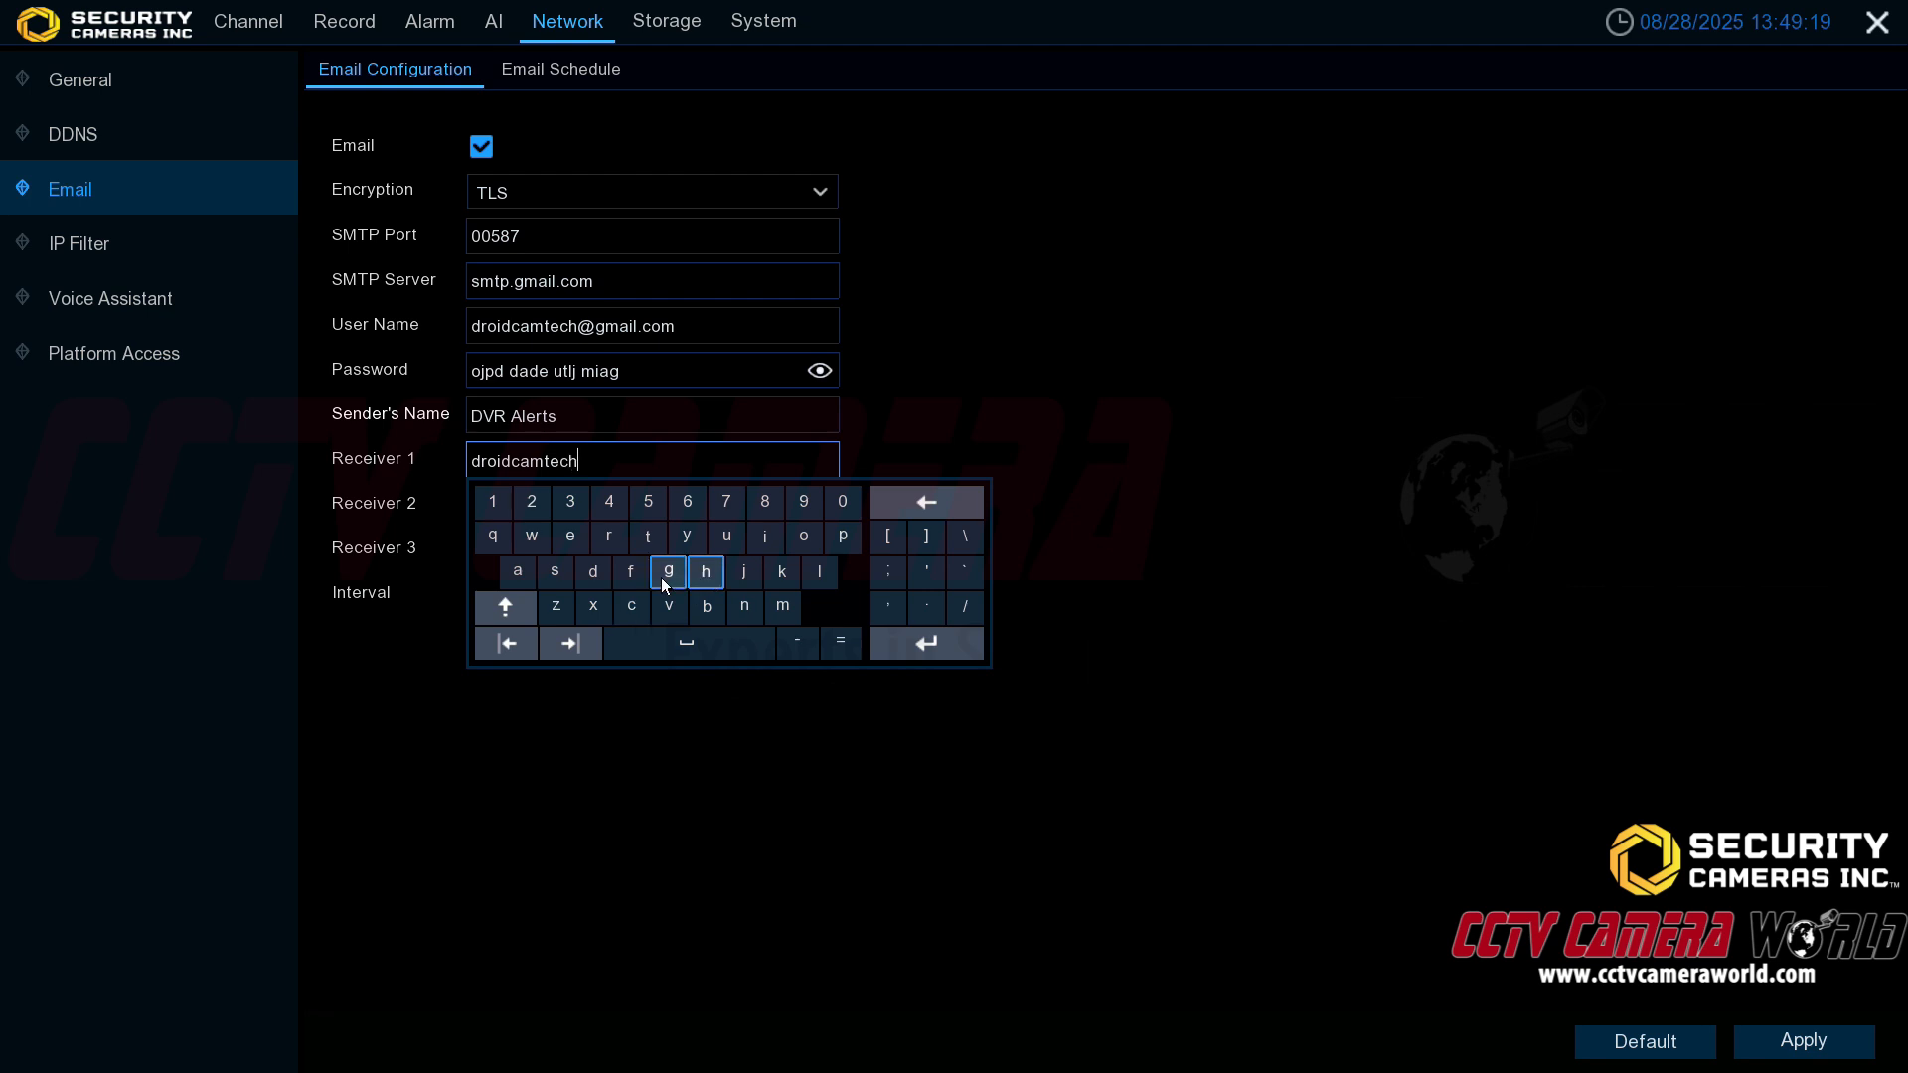
pyautogui.click(505, 607)
pyautogui.click(531, 502)
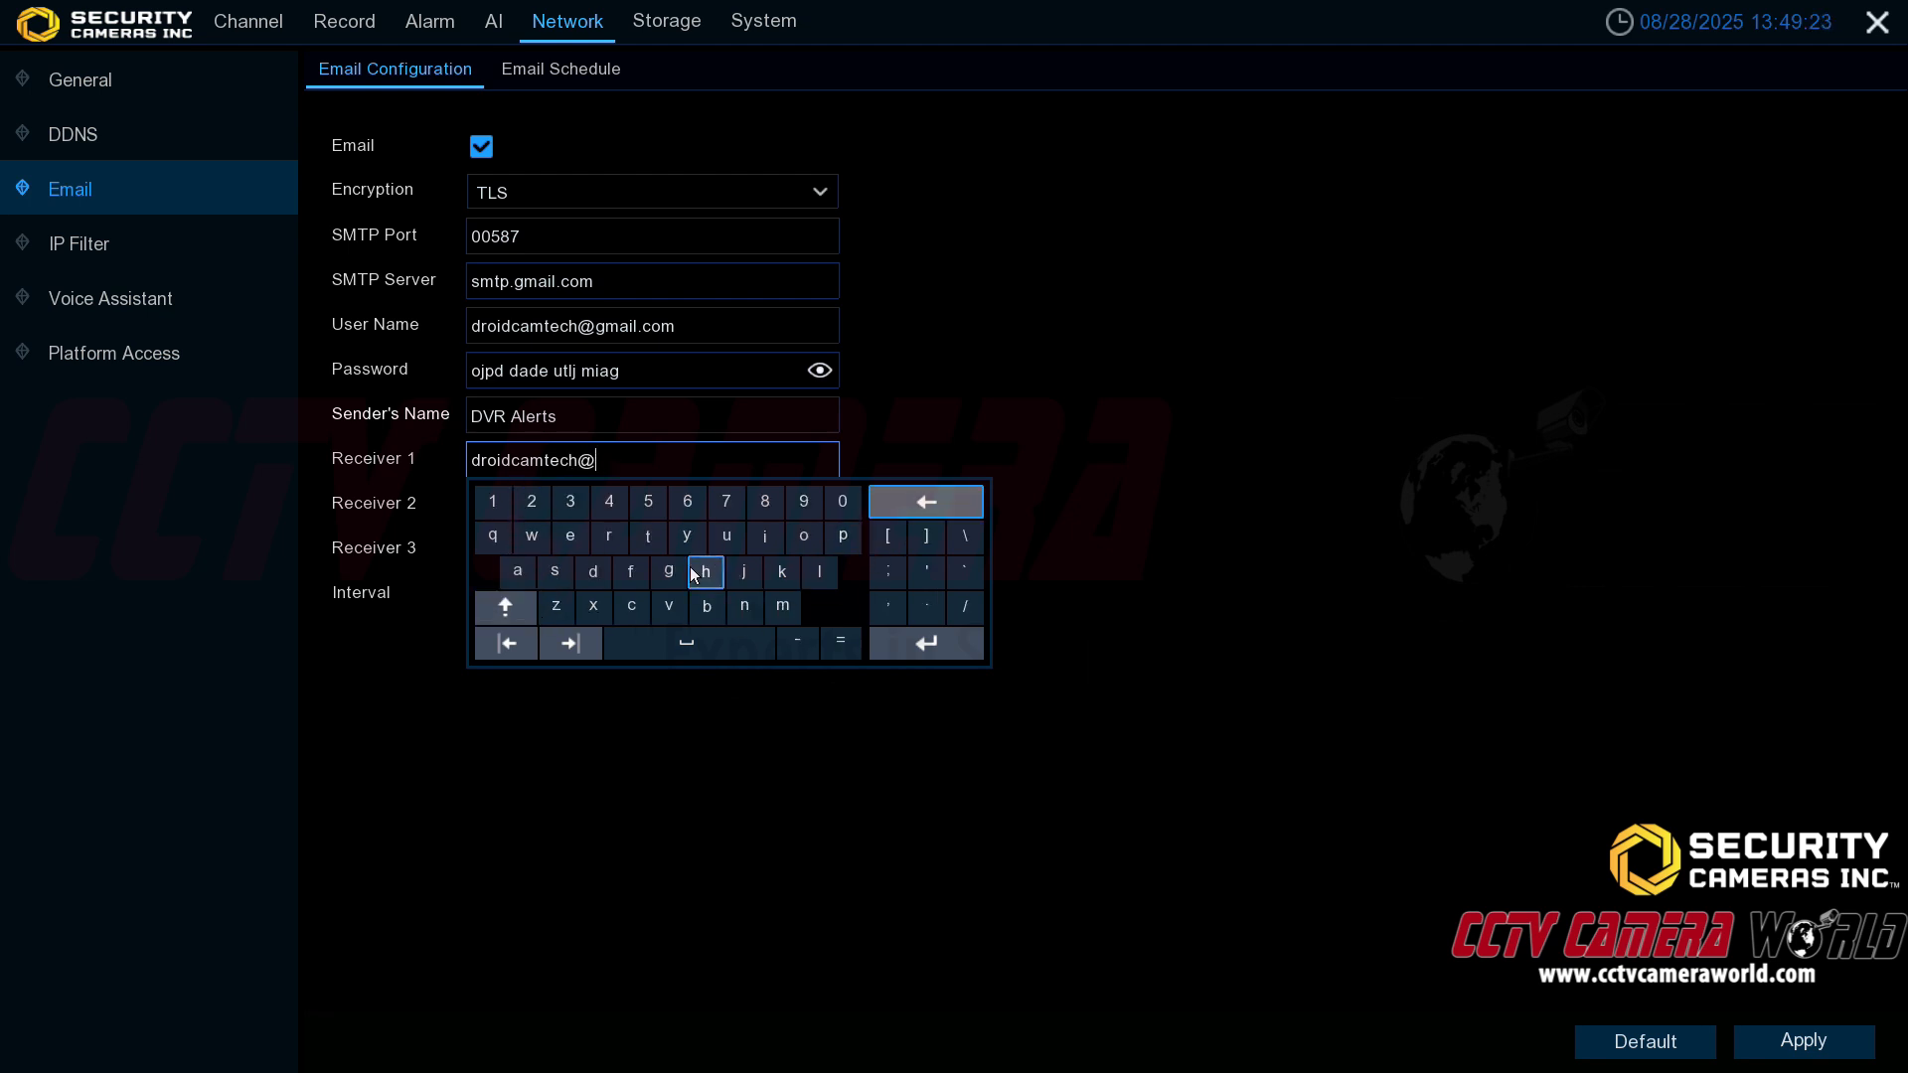
pyautogui.click(669, 571)
pyautogui.click(783, 606)
pyautogui.click(518, 571)
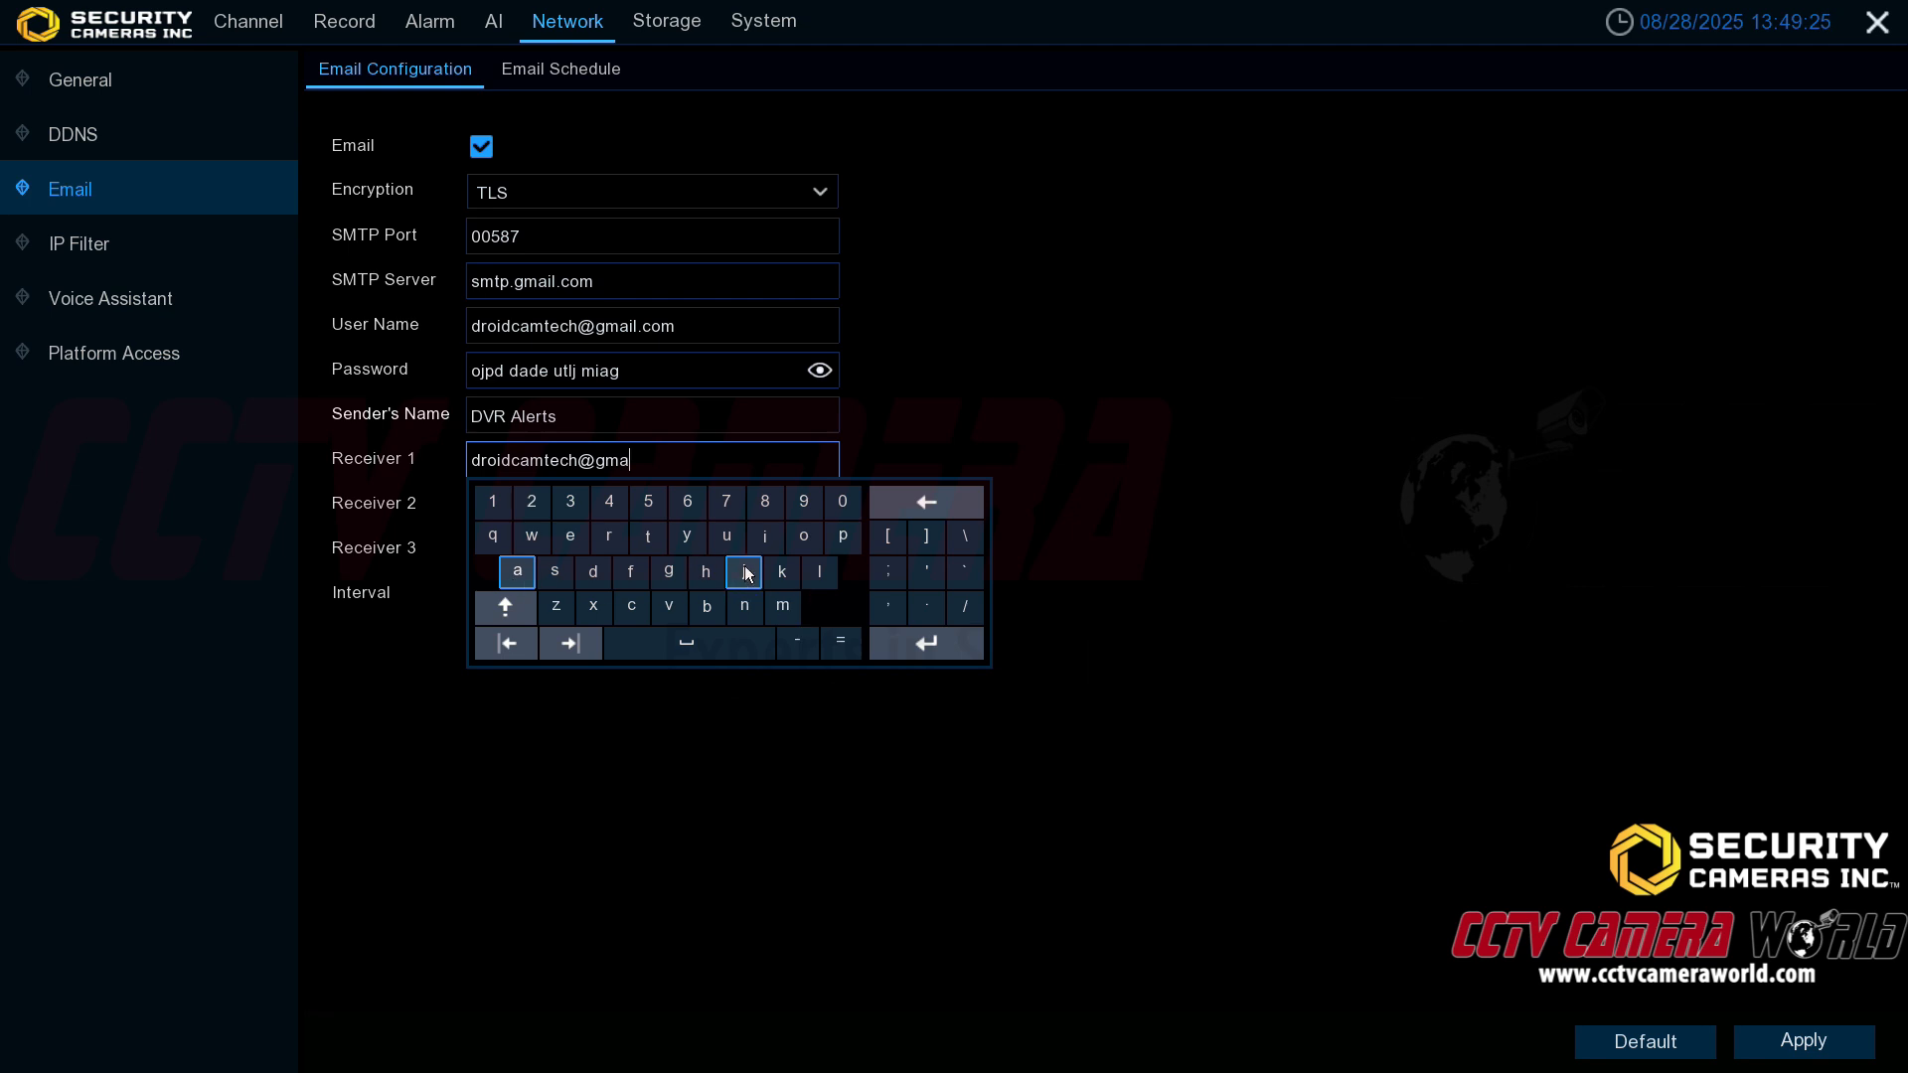
pyautogui.click(765, 536)
pyautogui.click(819, 571)
pyautogui.click(927, 608)
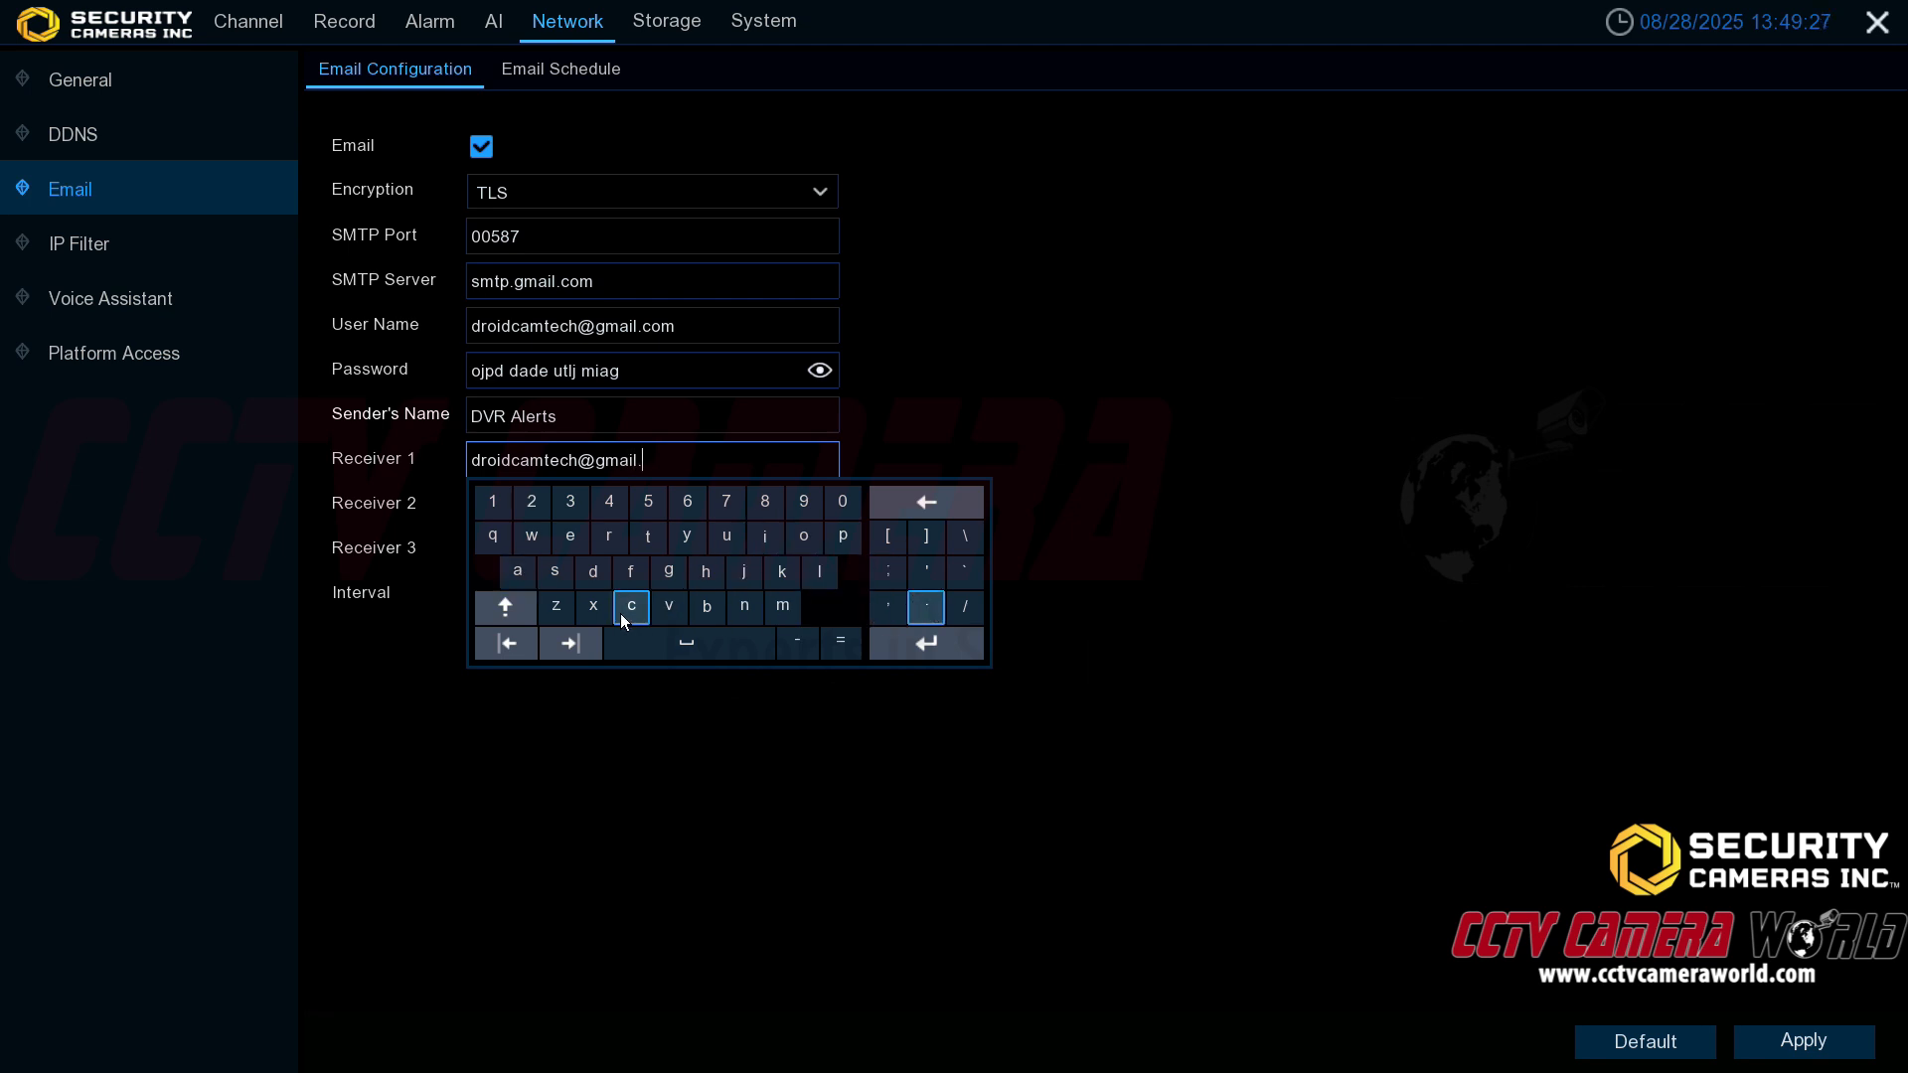
pyautogui.click(632, 607)
pyautogui.click(804, 537)
pyautogui.click(792, 608)
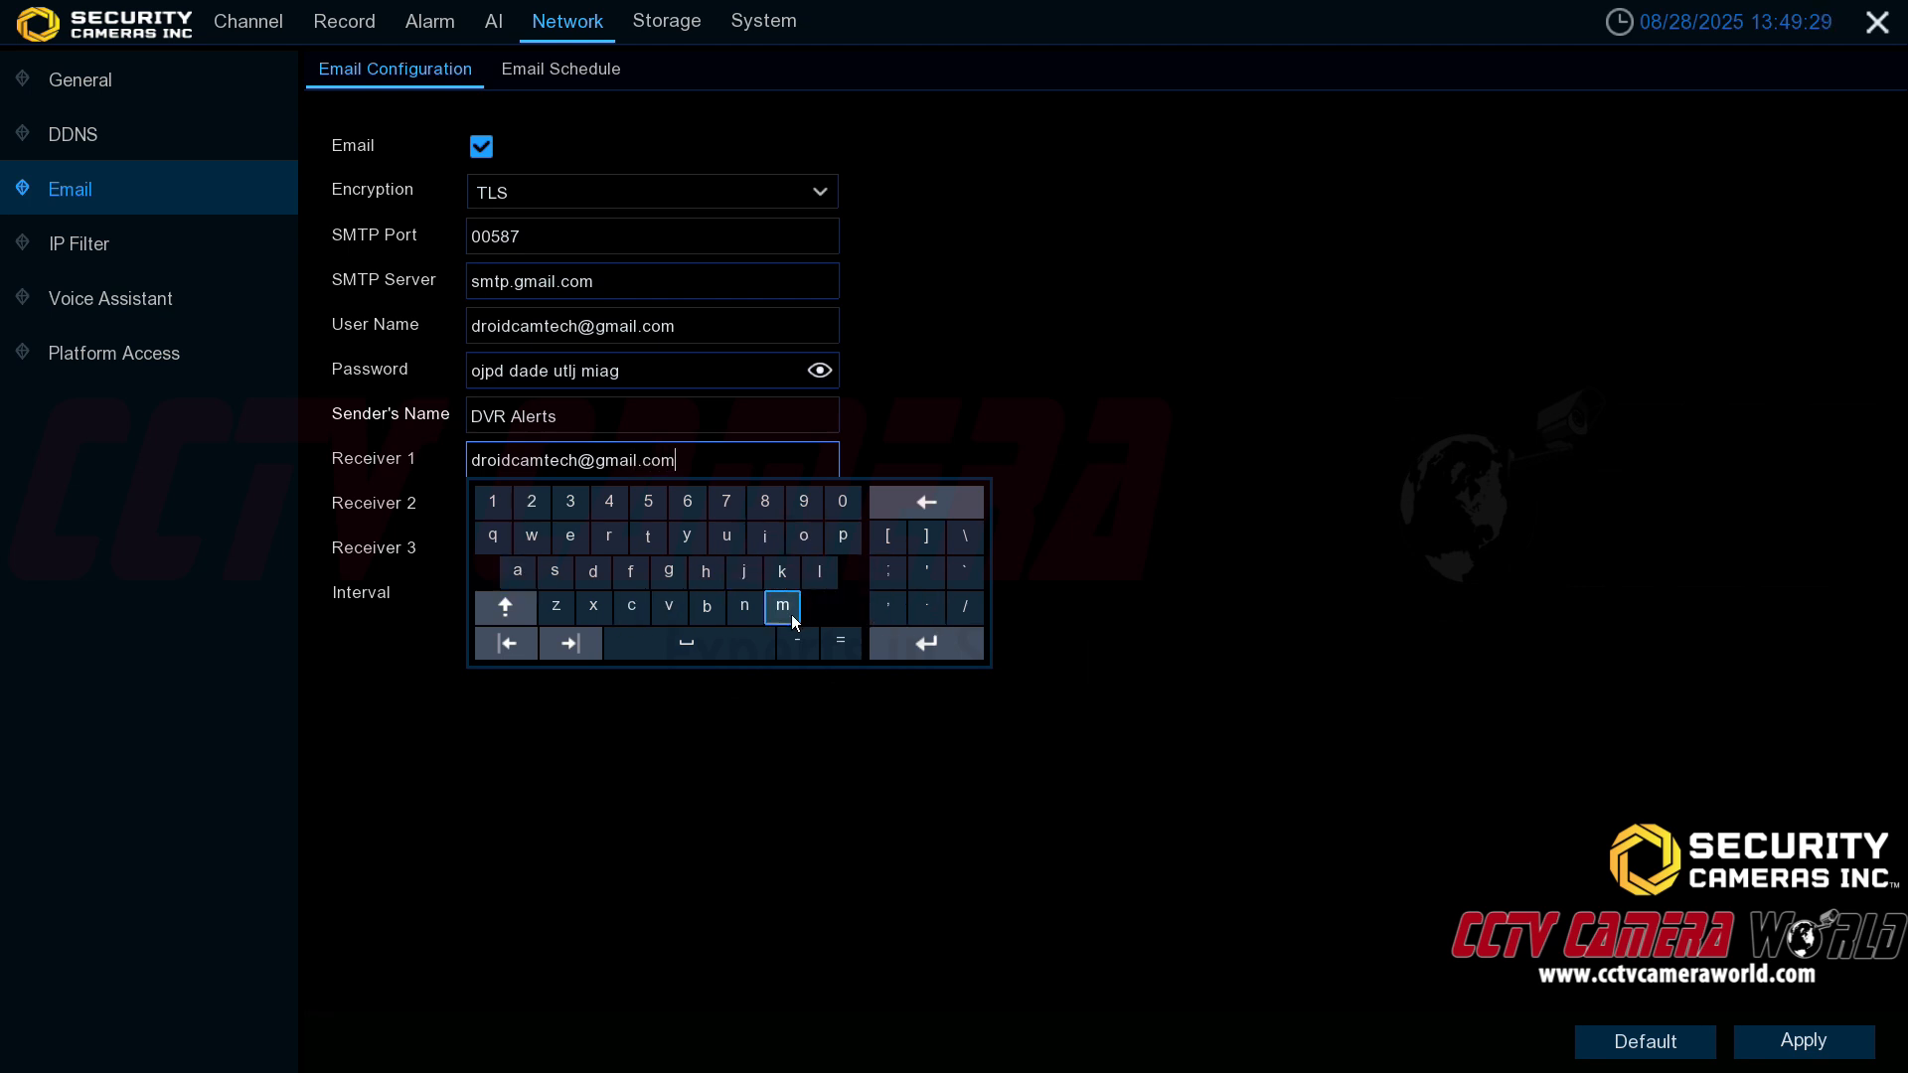
pyautogui.click(967, 447)
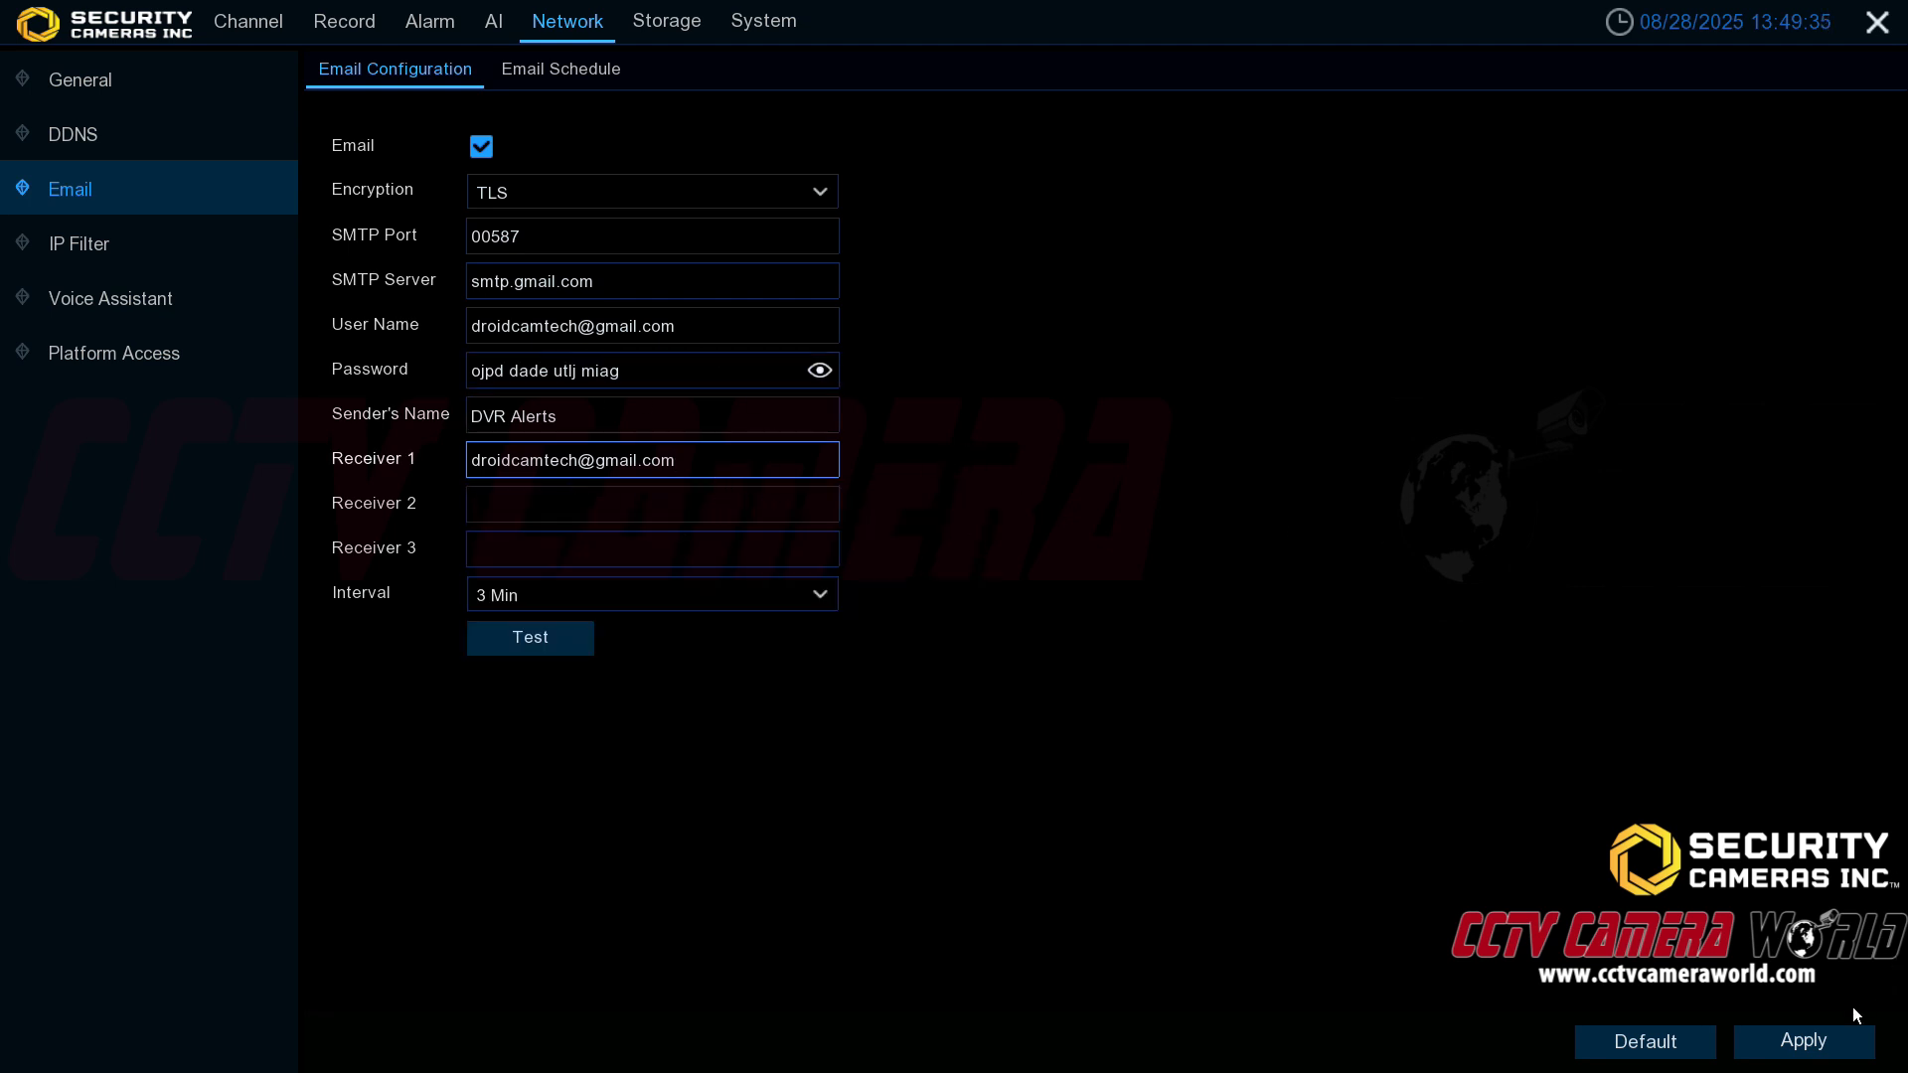
# Save the email configuration and run the email test, dismissing both notices
pyautogui.click(1803, 1038)
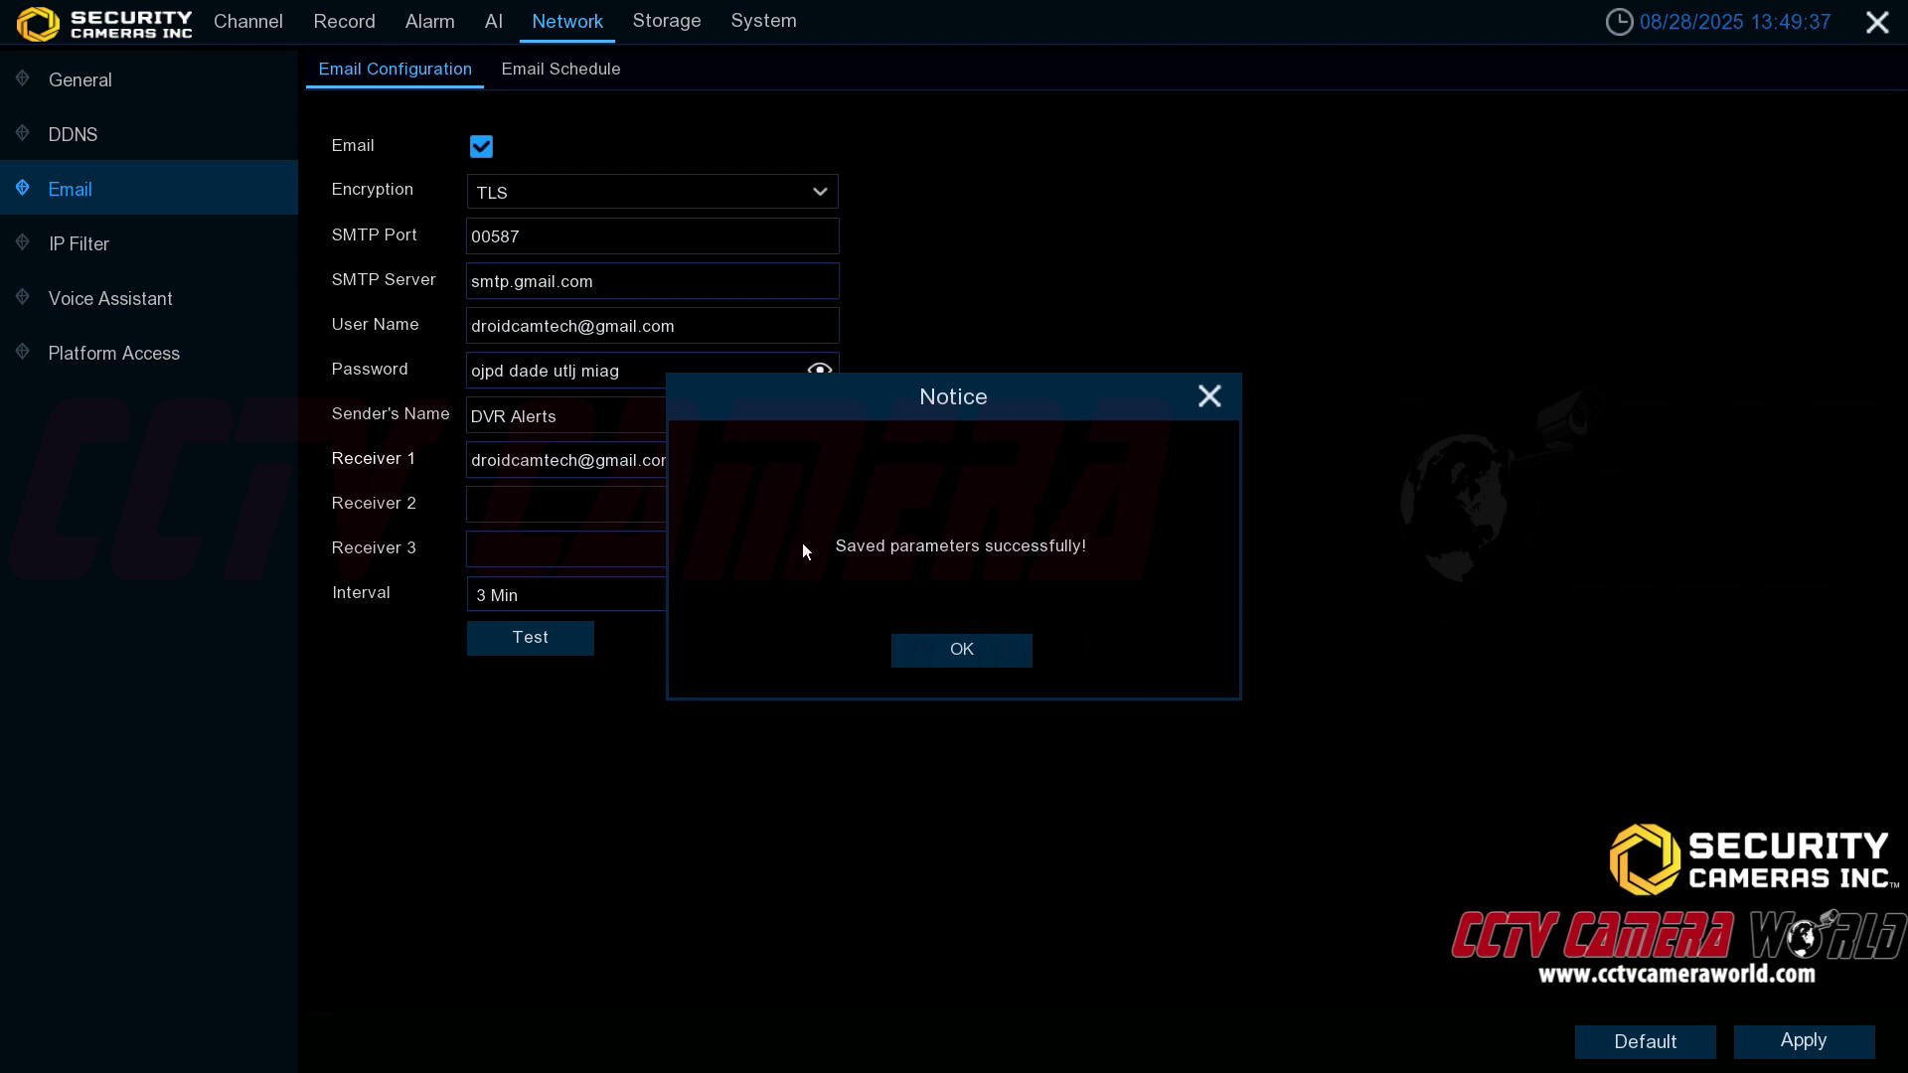
pyautogui.click(969, 651)
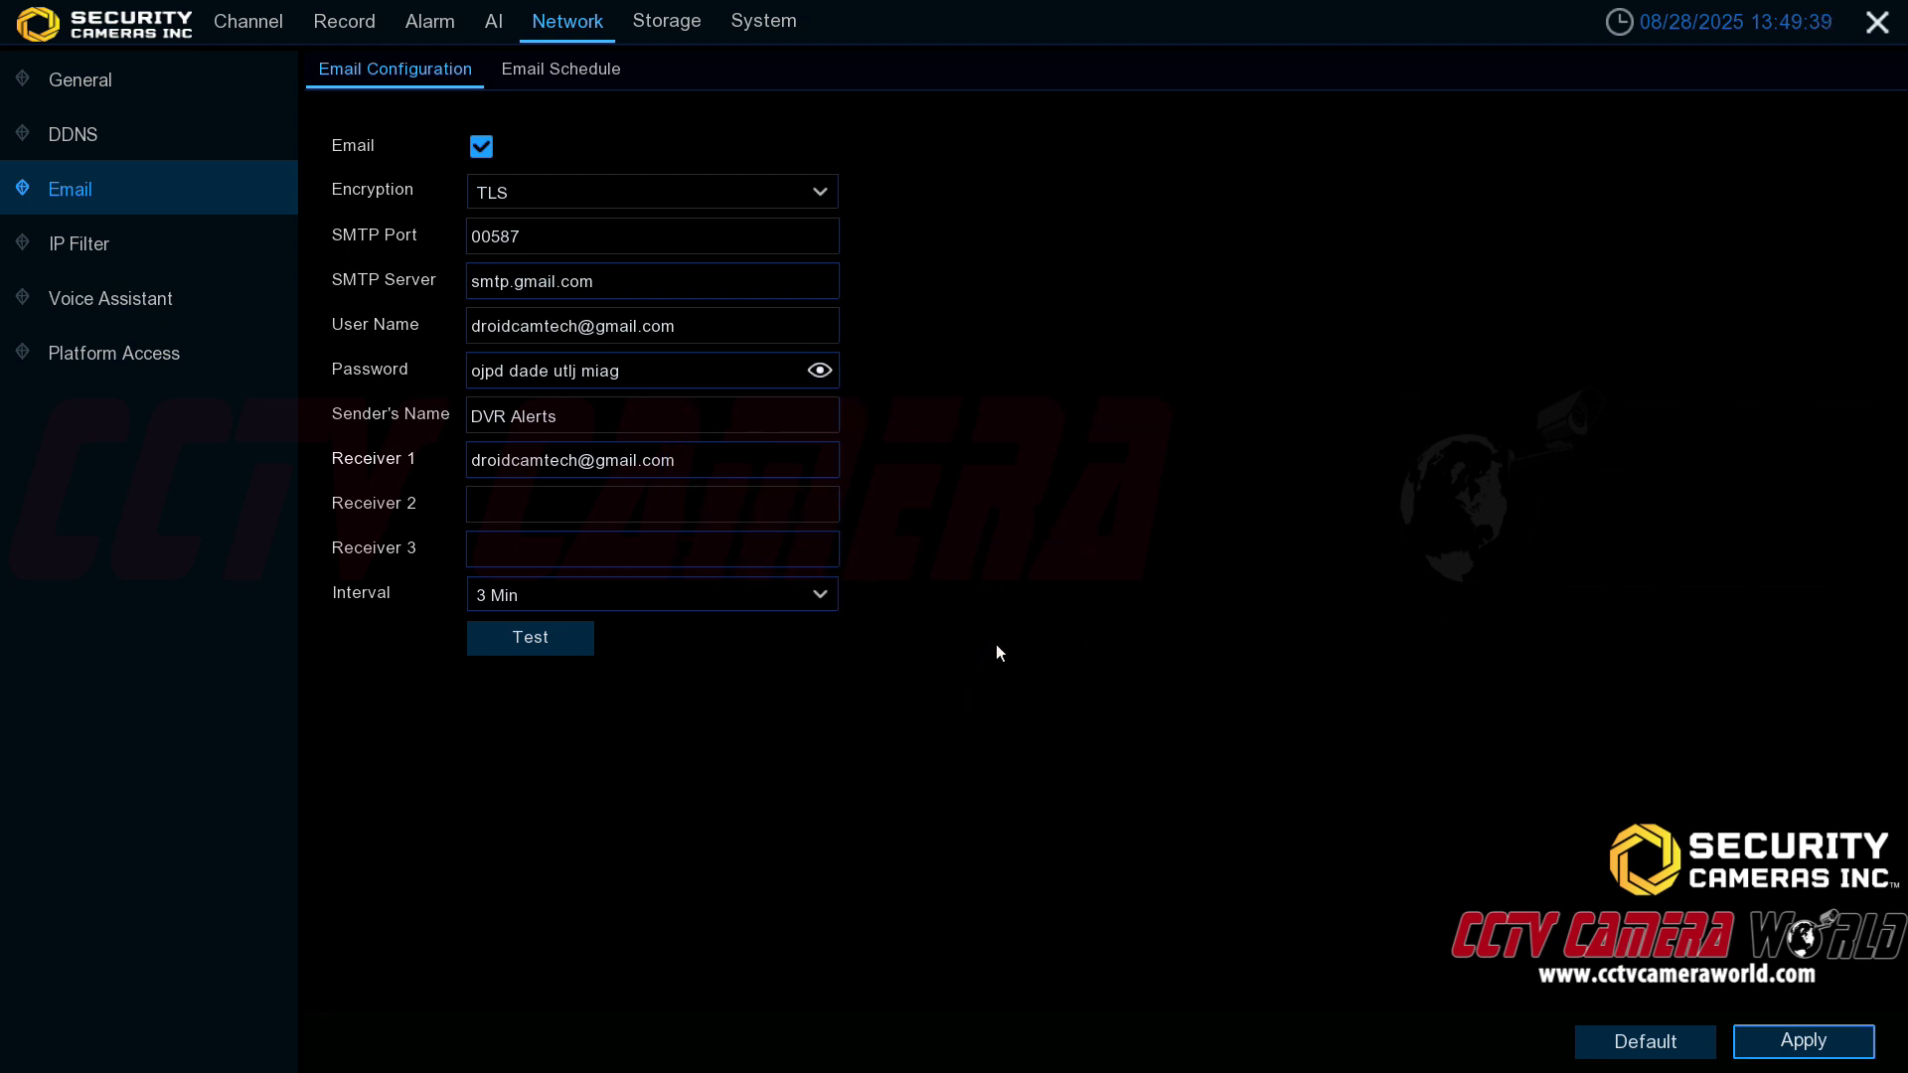
pyautogui.click(566, 650)
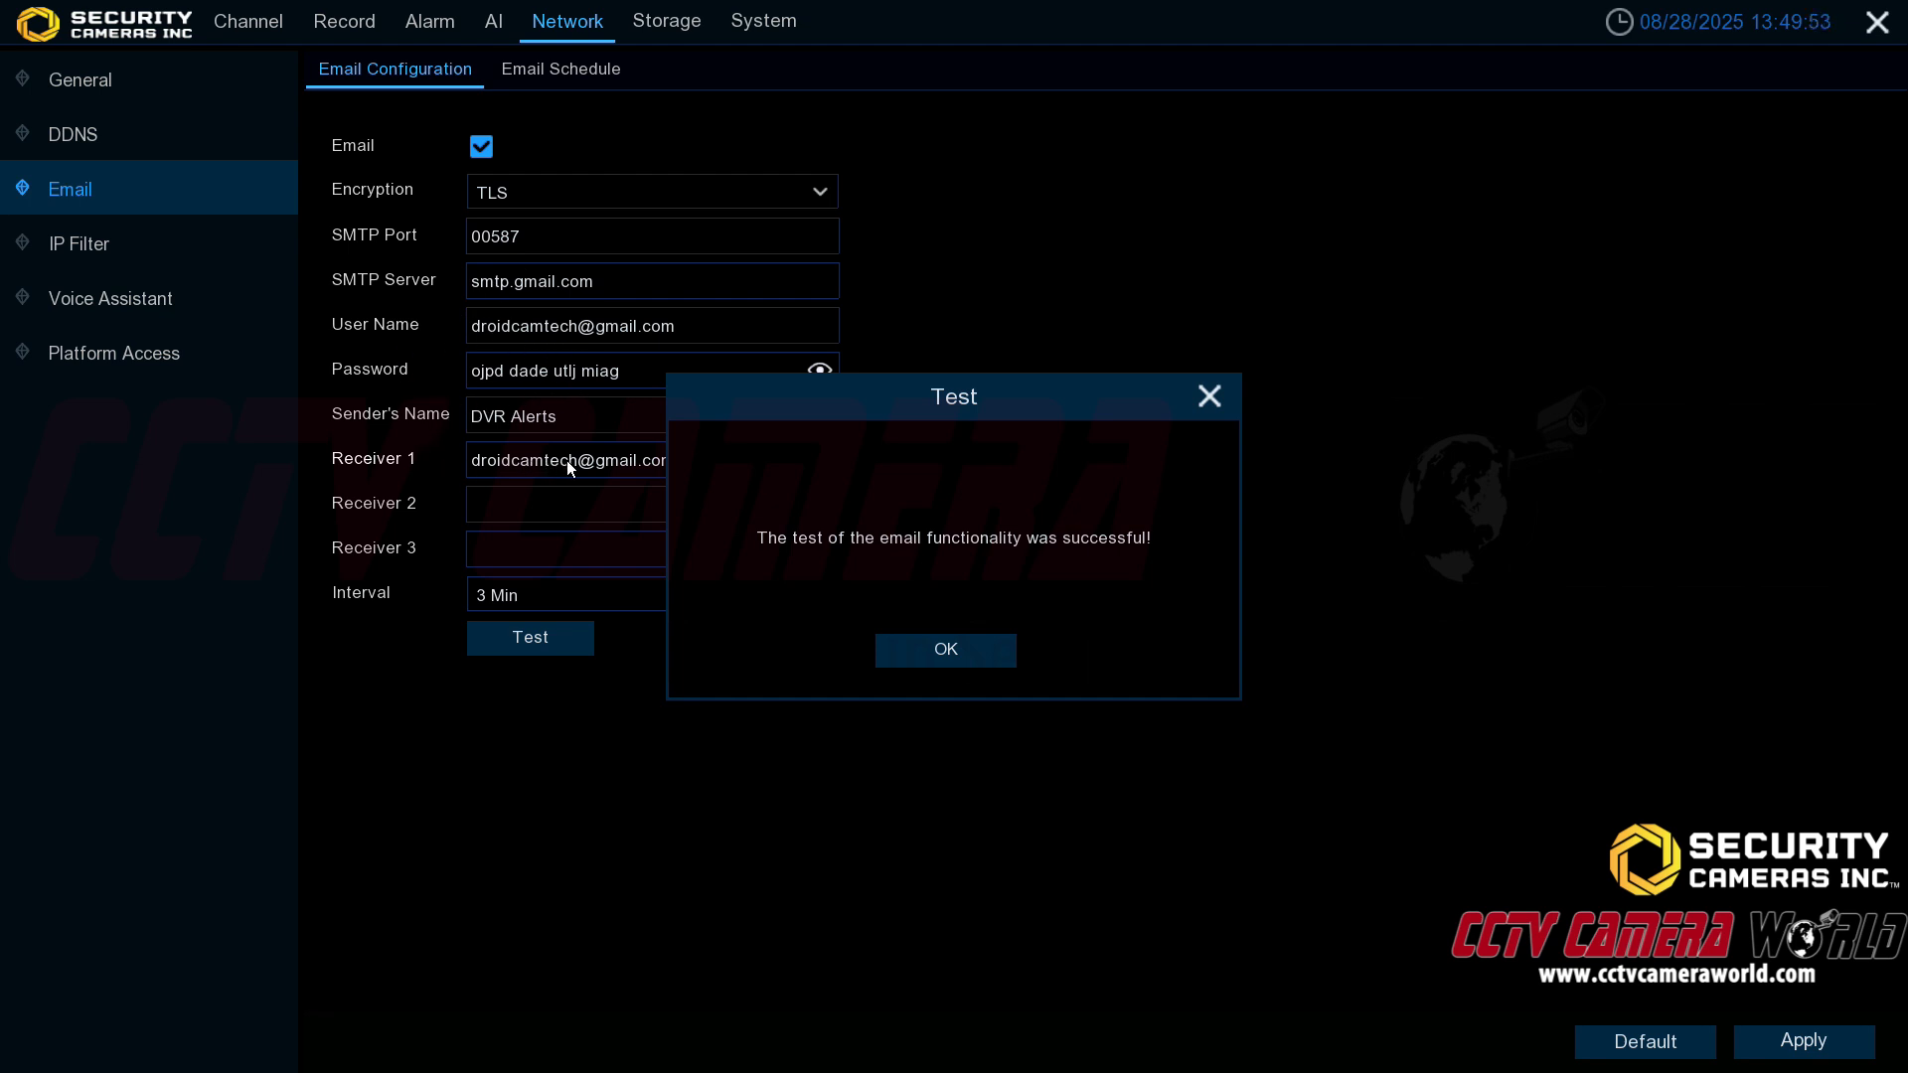
pyautogui.click(956, 652)
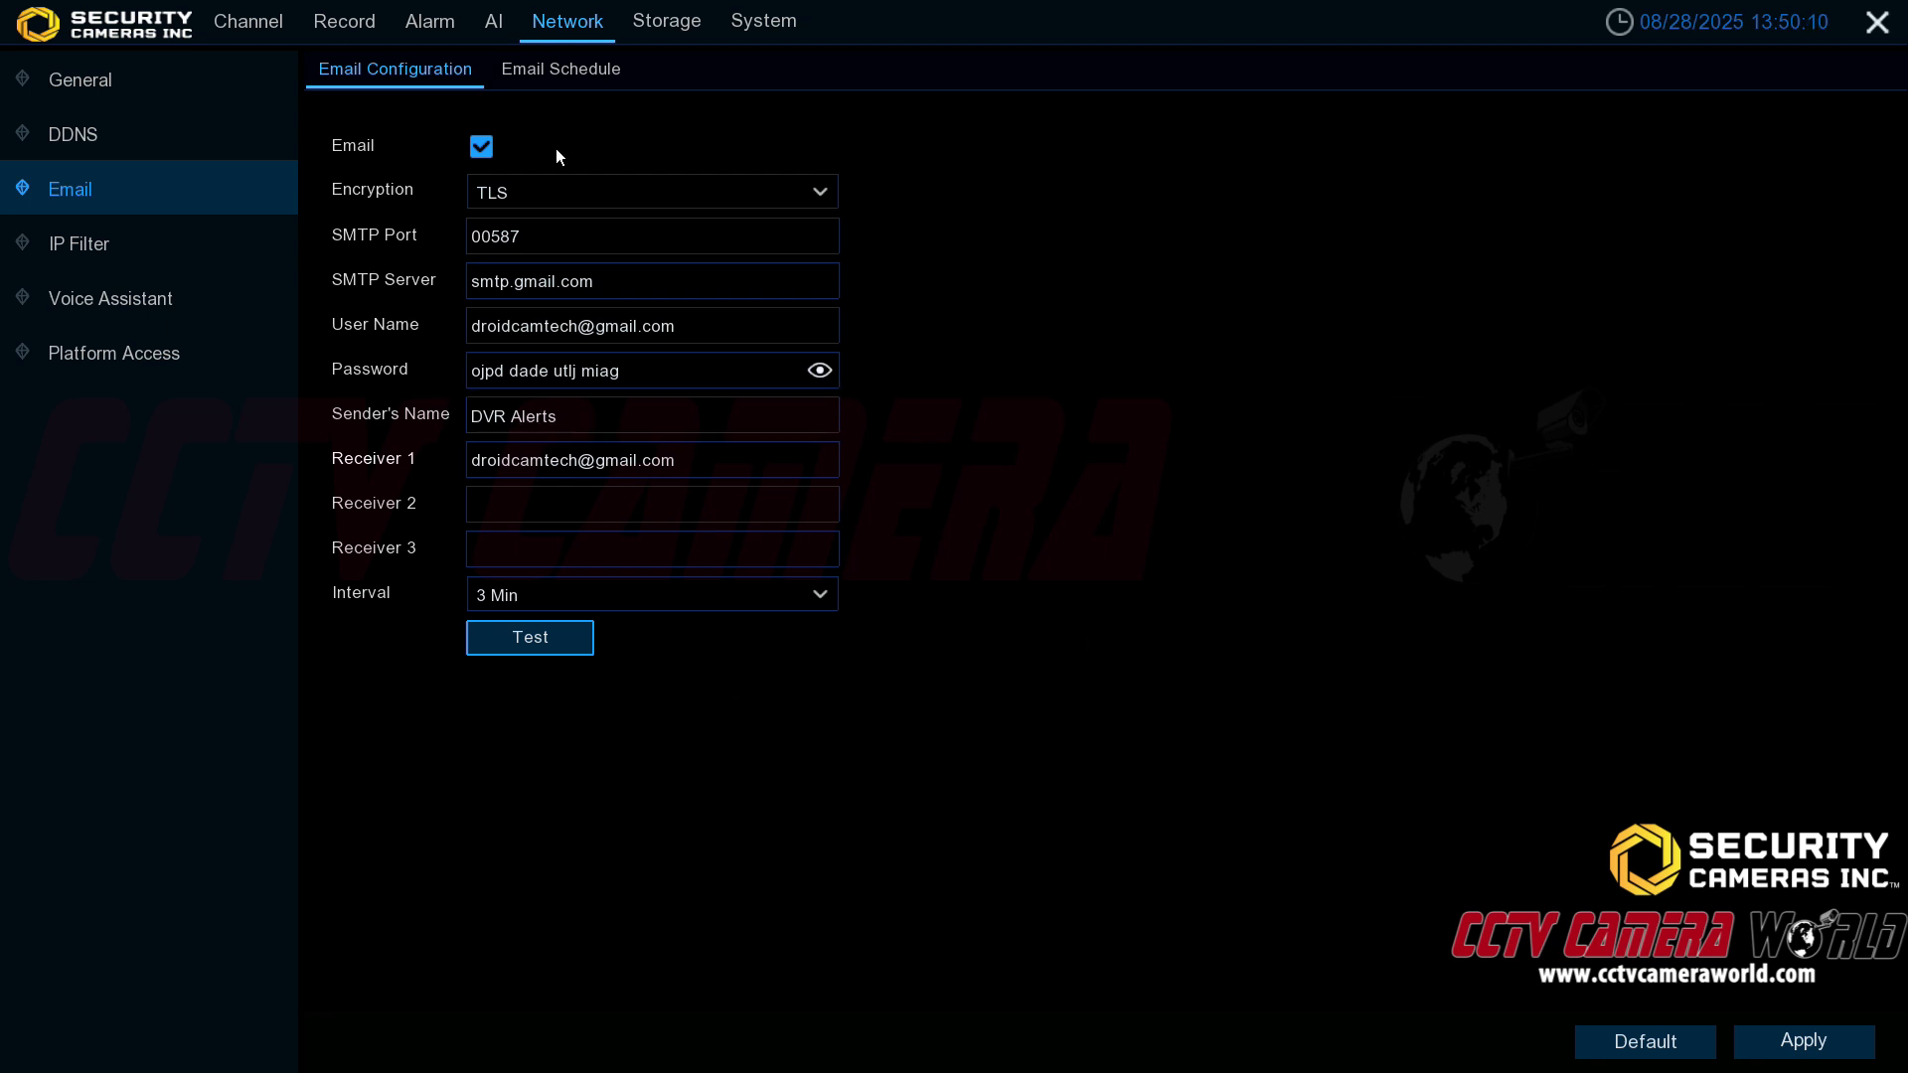
# Open the motion alarm settings and save them with Email Alert enabled for CH1
pyautogui.click(445, 33)
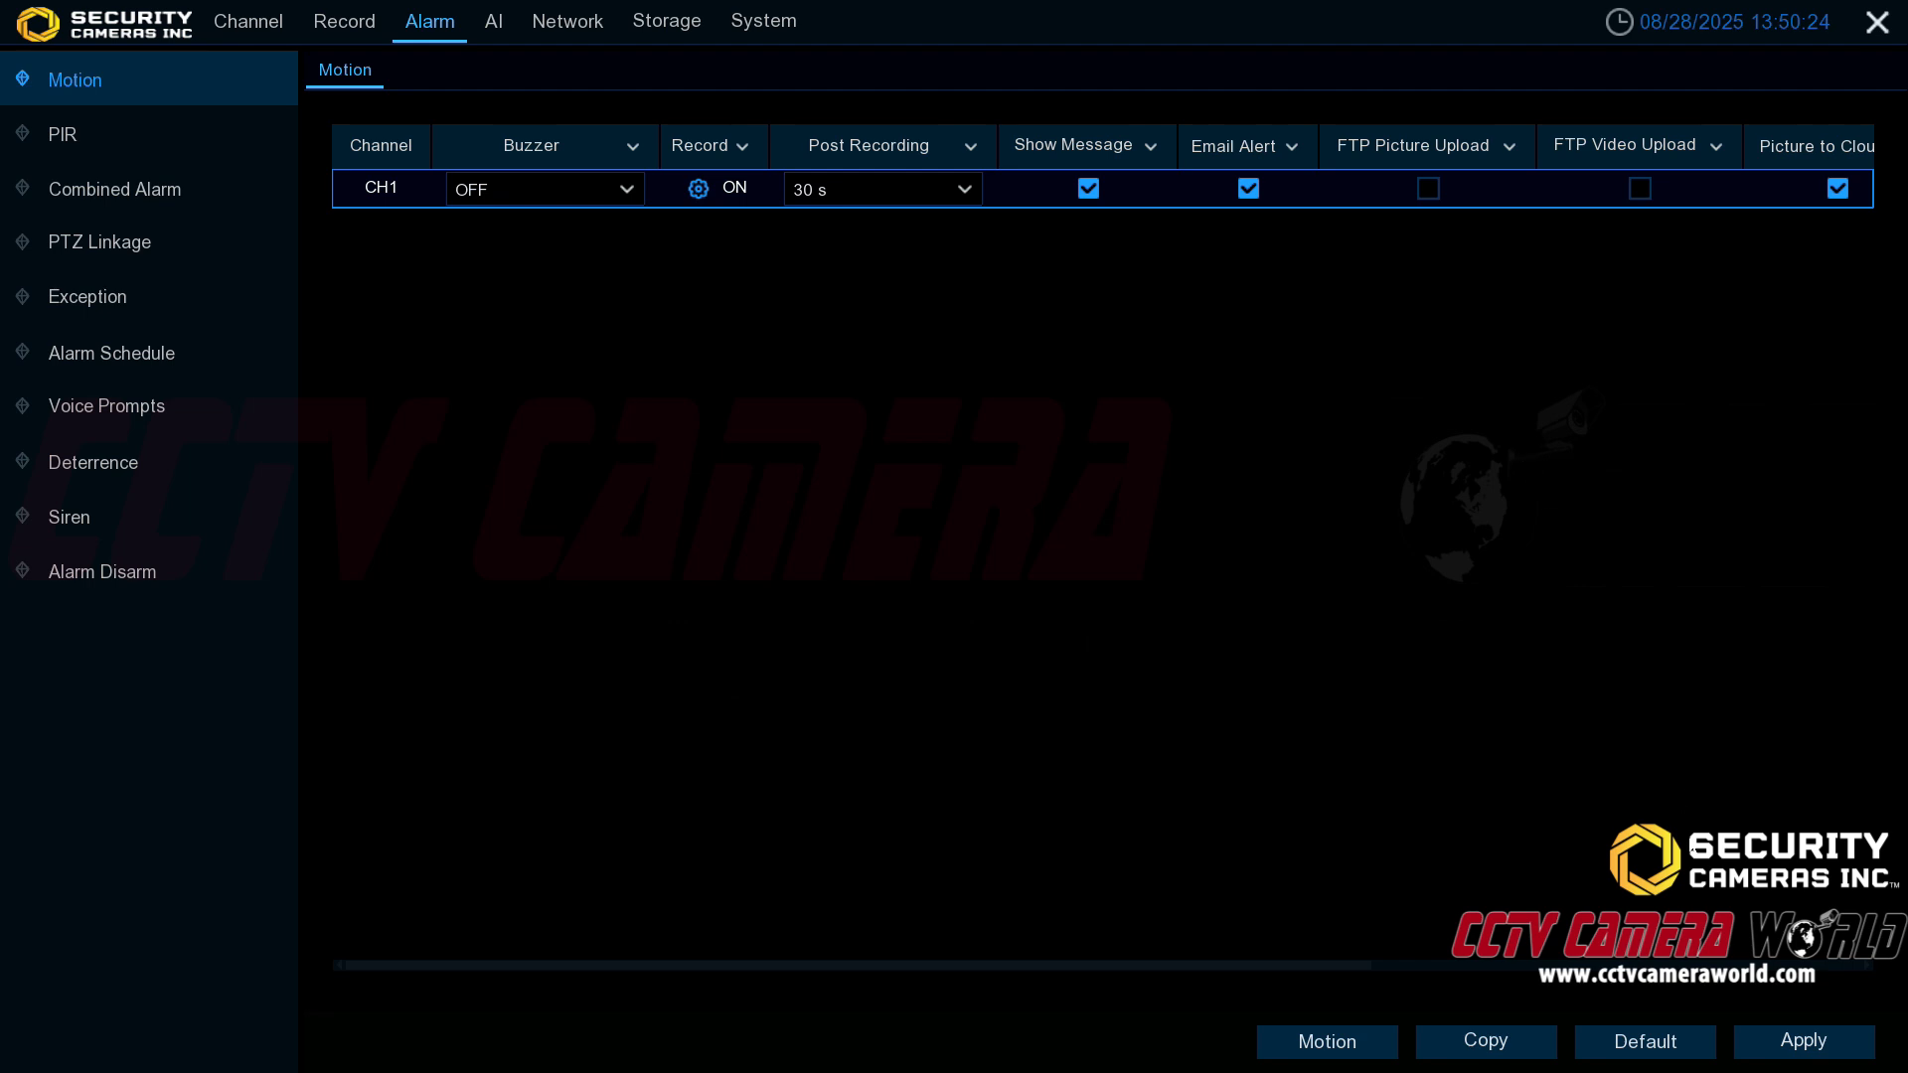
pyautogui.click(1762, 1056)
pyautogui.click(987, 664)
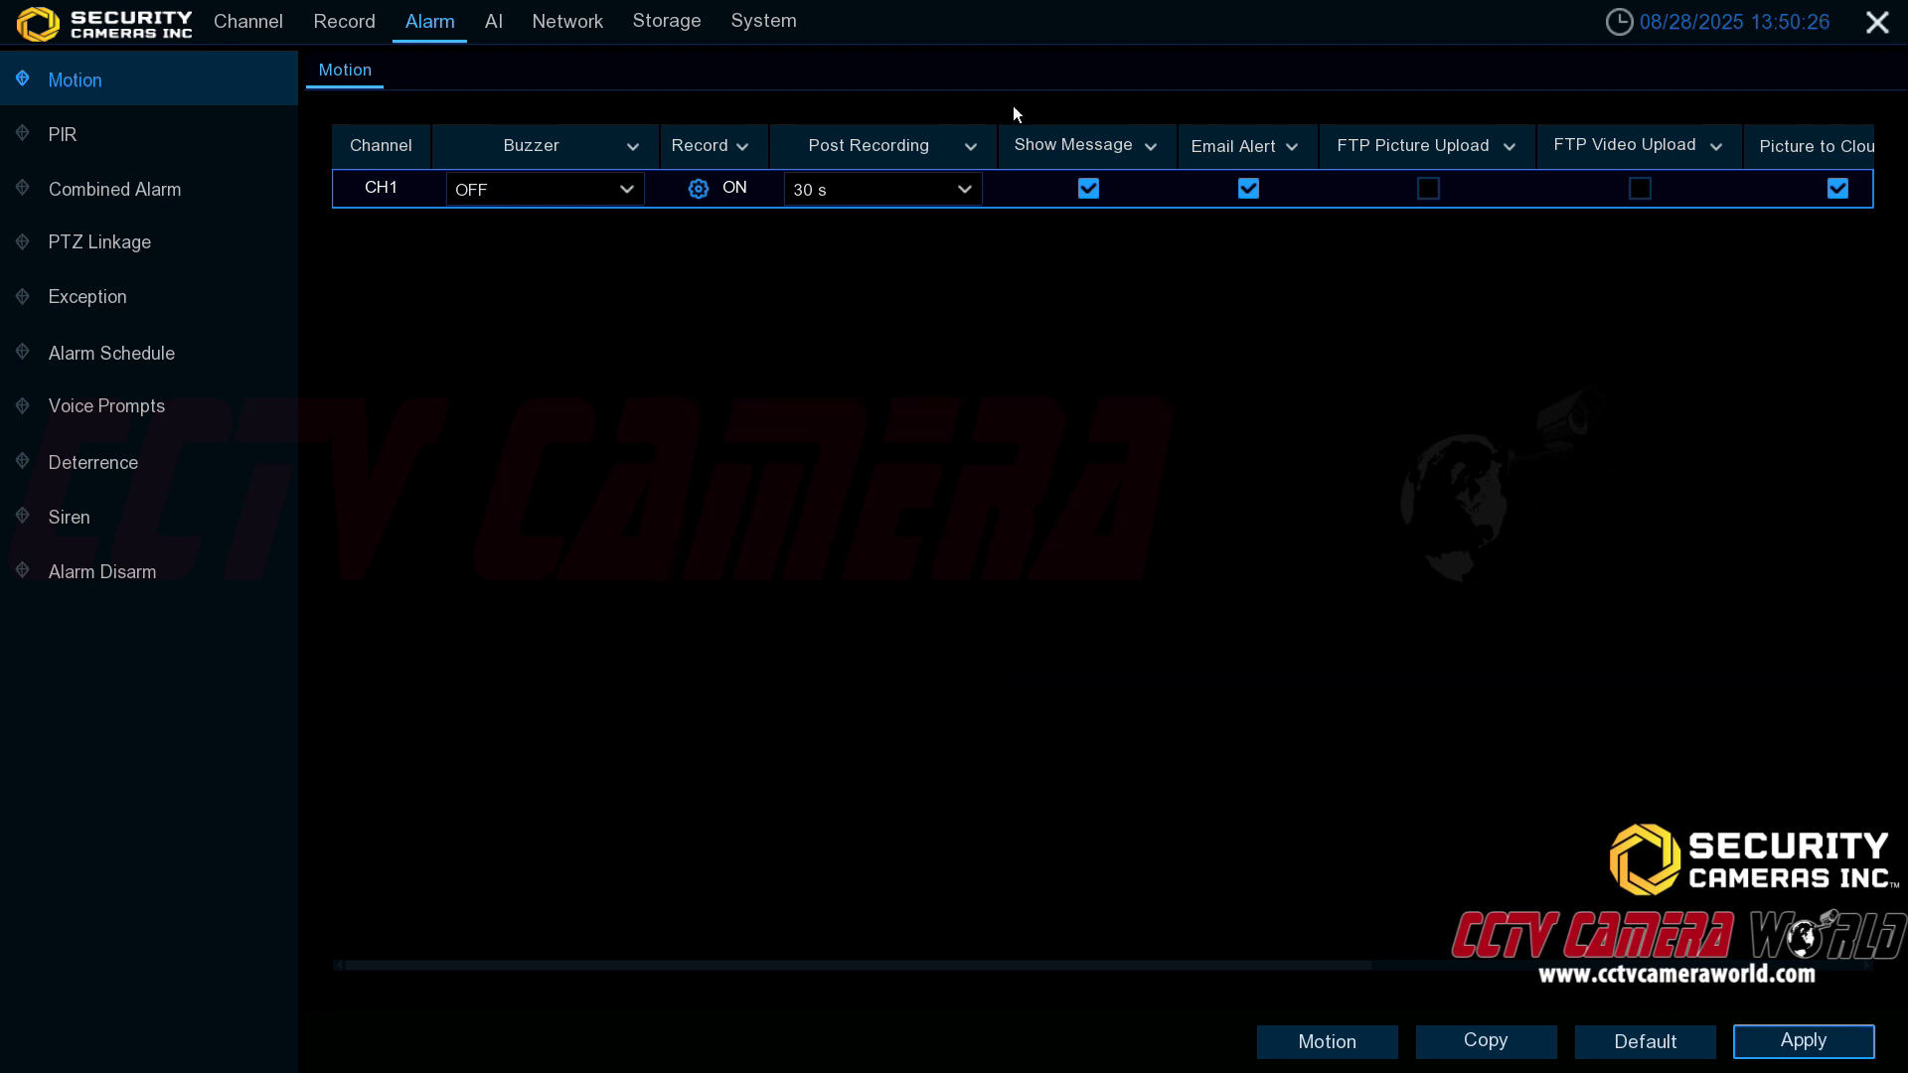